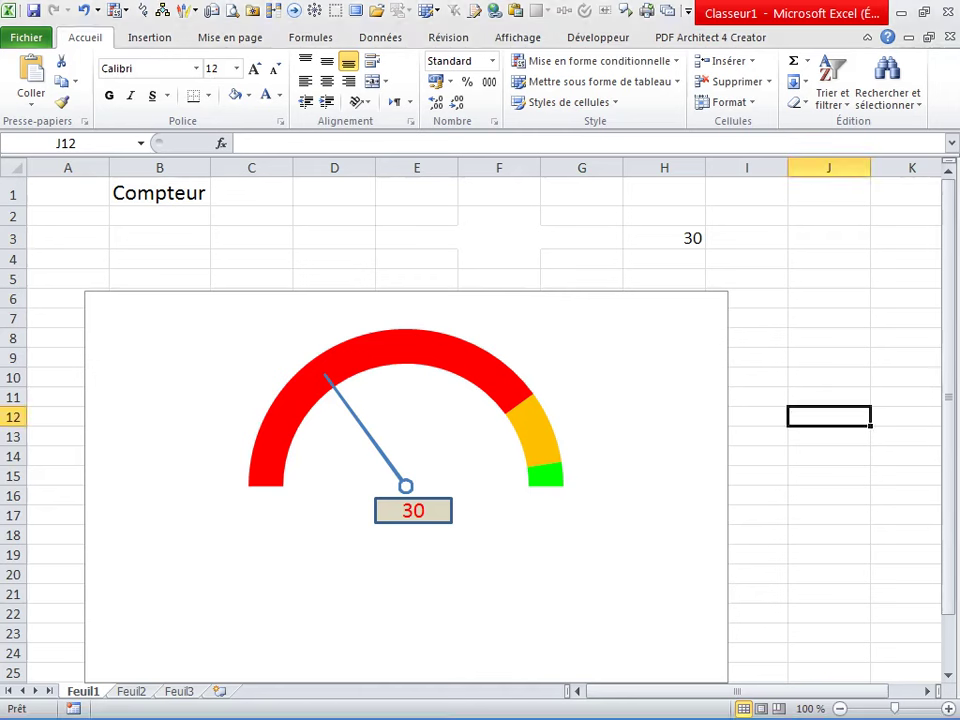
# - Enter 50 in the gauge input cell H3 and watch the needle update
pyautogui.click(828, 298)
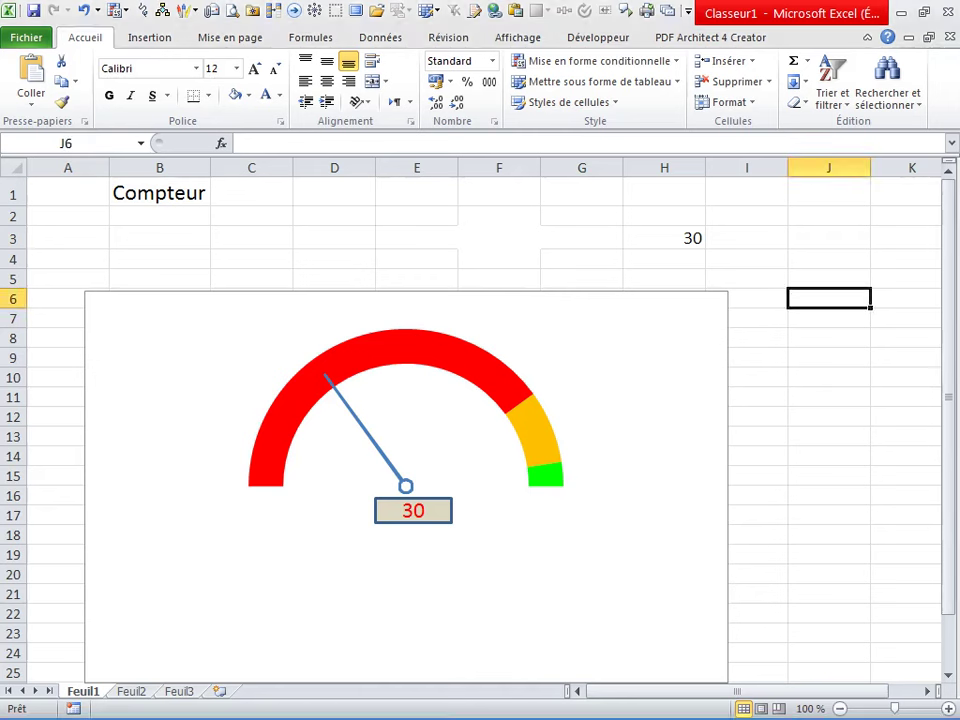
pyautogui.click(251, 237)
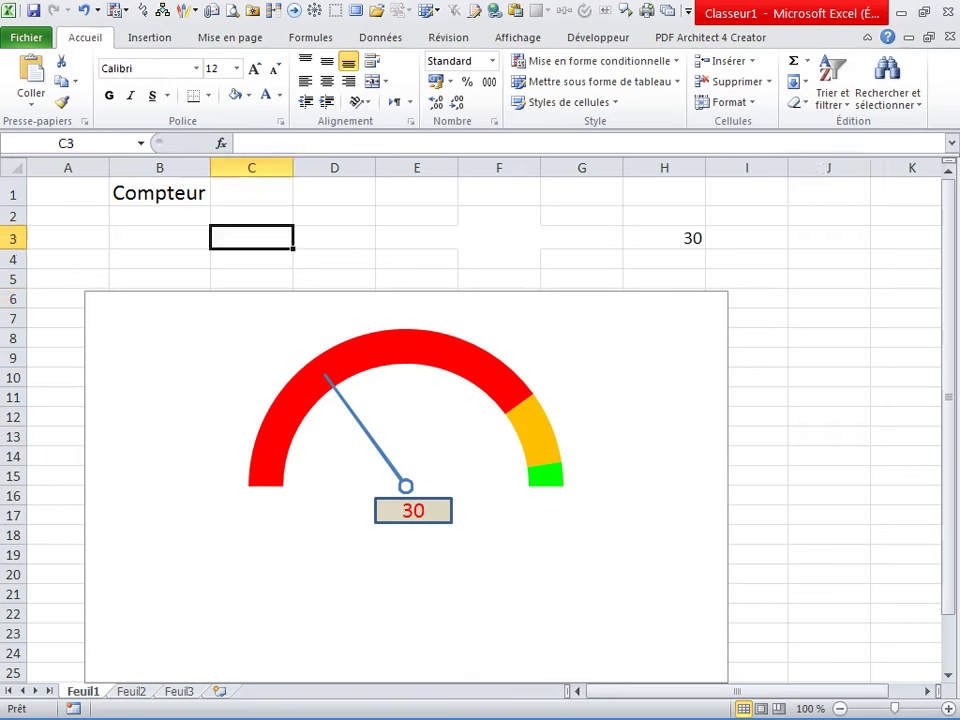
pyautogui.click(746, 298)
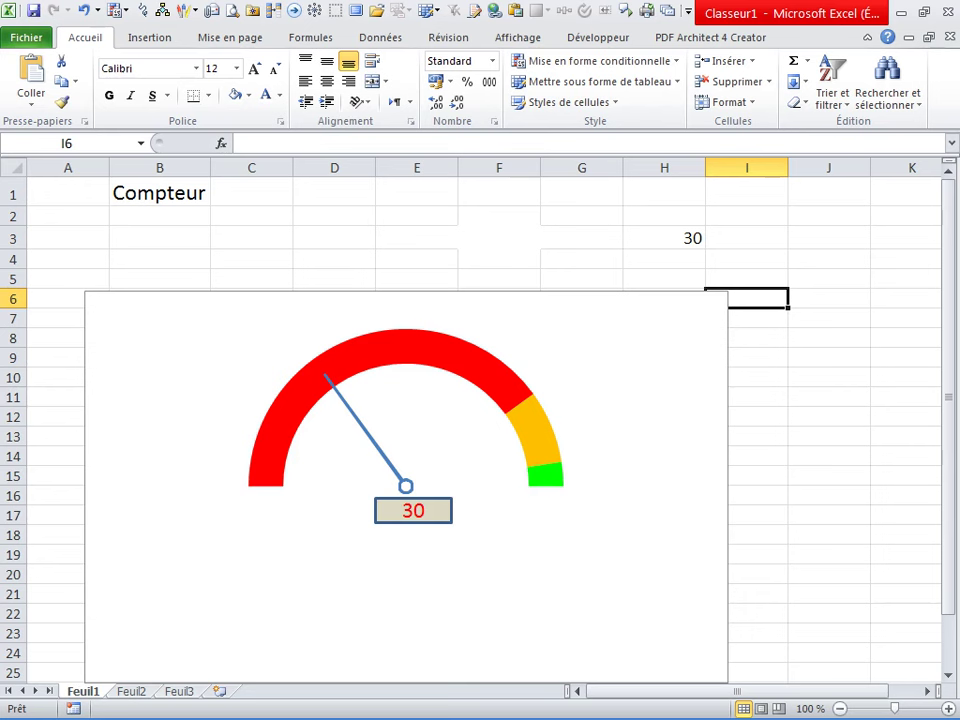
pyautogui.click(664, 237)
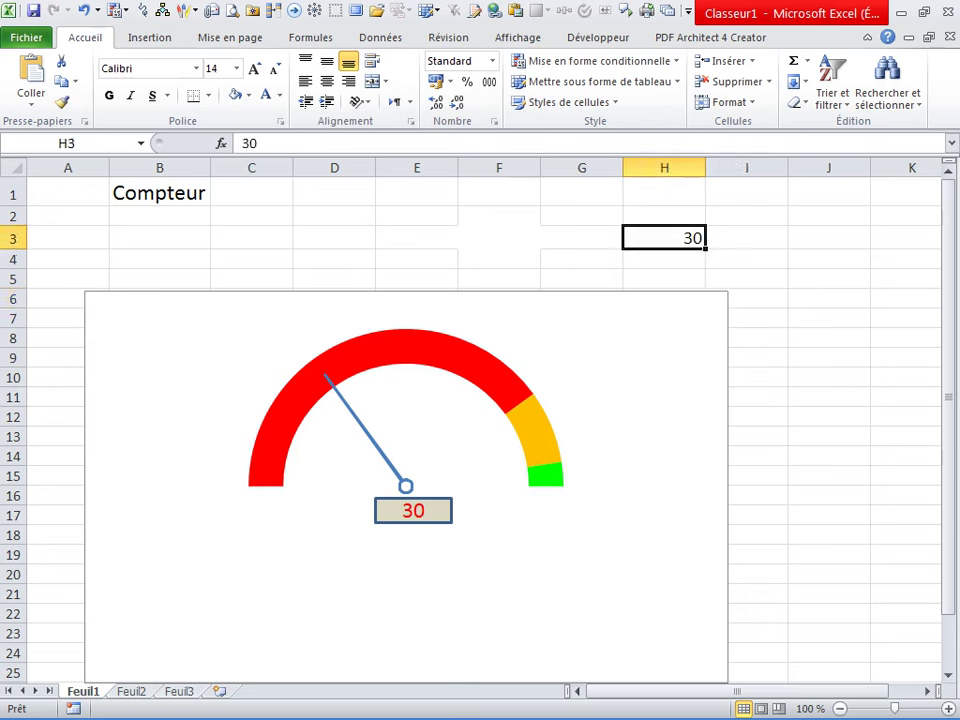
pyautogui.write('50')
pyautogui.press('Return')
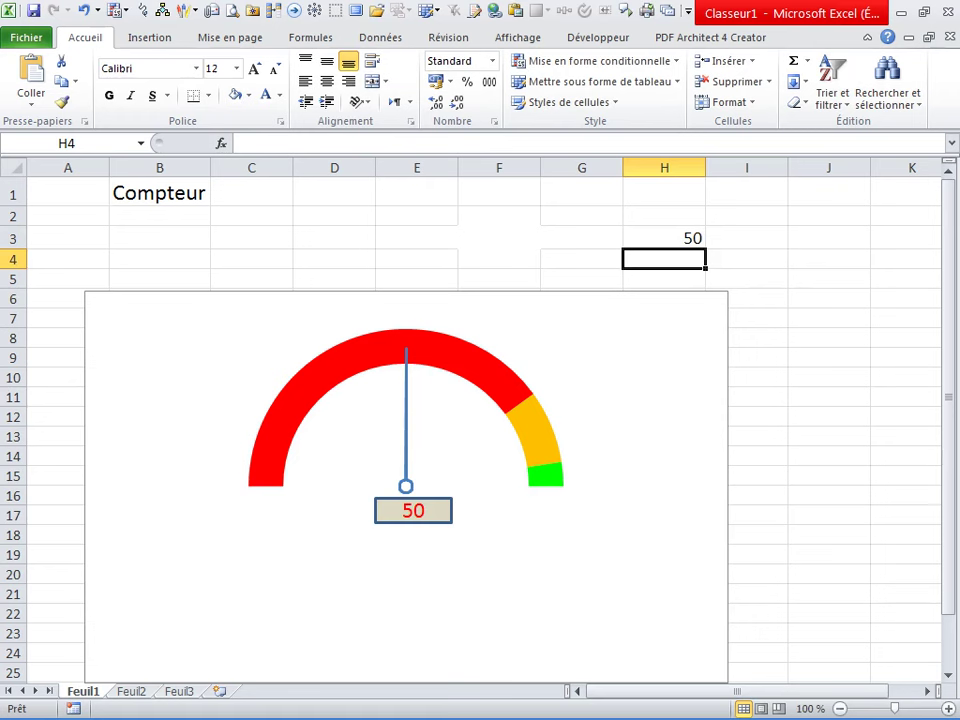
# - Change H3 to 30, then to 90, checking the needle and label each time
pyautogui.click(664, 237)
pyautogui.write('30')
pyautogui.press('Return')
pyautogui.click(664, 237)
pyautogui.write('90')
pyautogui.press('Return')
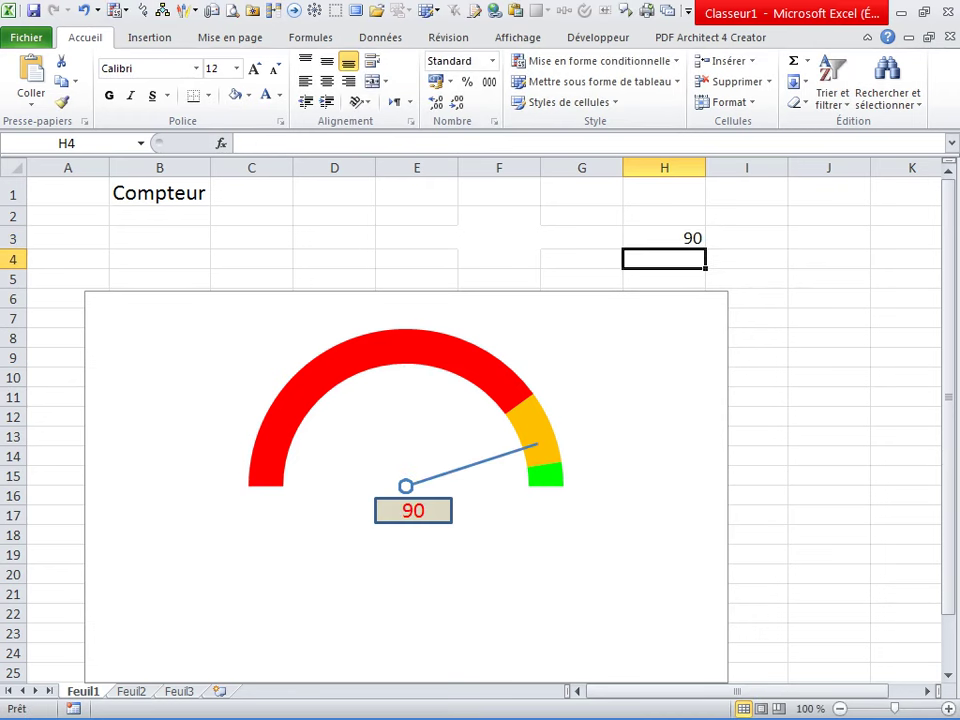
# - Review the gauge with H3 at 90, needle pointing into the orange band
pyautogui.click(664, 237)
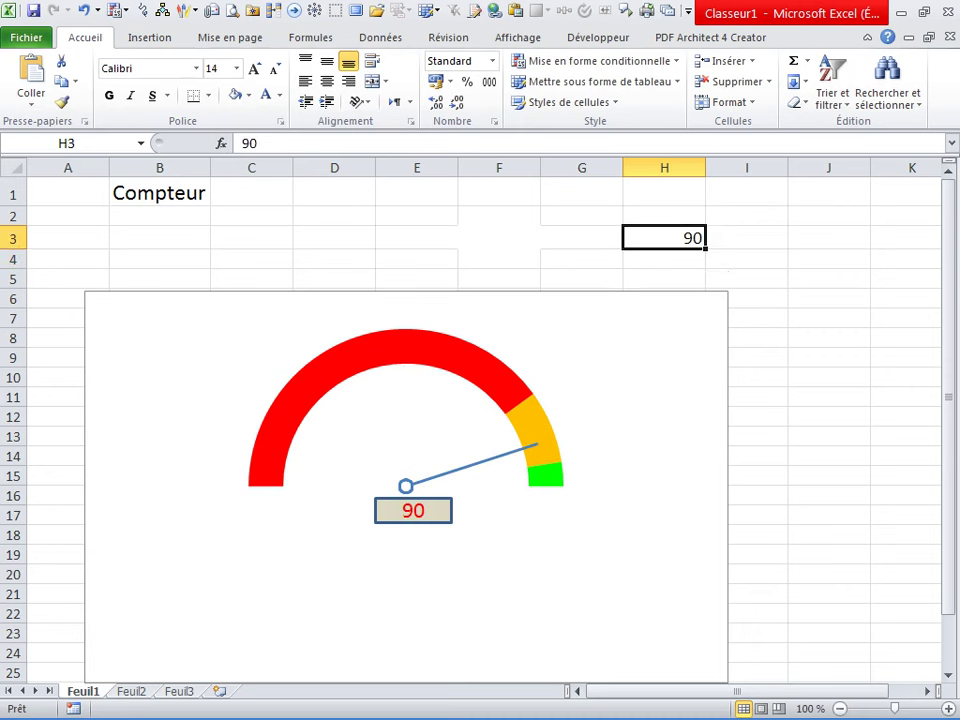
pyautogui.click(159, 193)
pyautogui.click(664, 237)
pyautogui.click(416, 258)
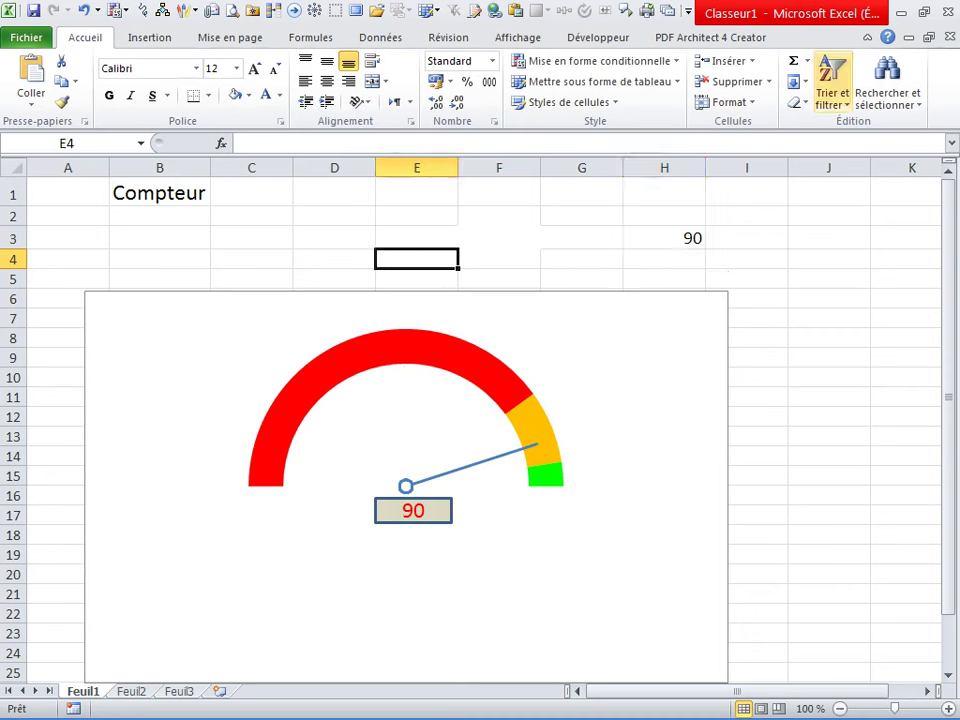
# - Close Classeur1 without saving changes (Ne pas enregistrer)
pyautogui.click(949, 37)
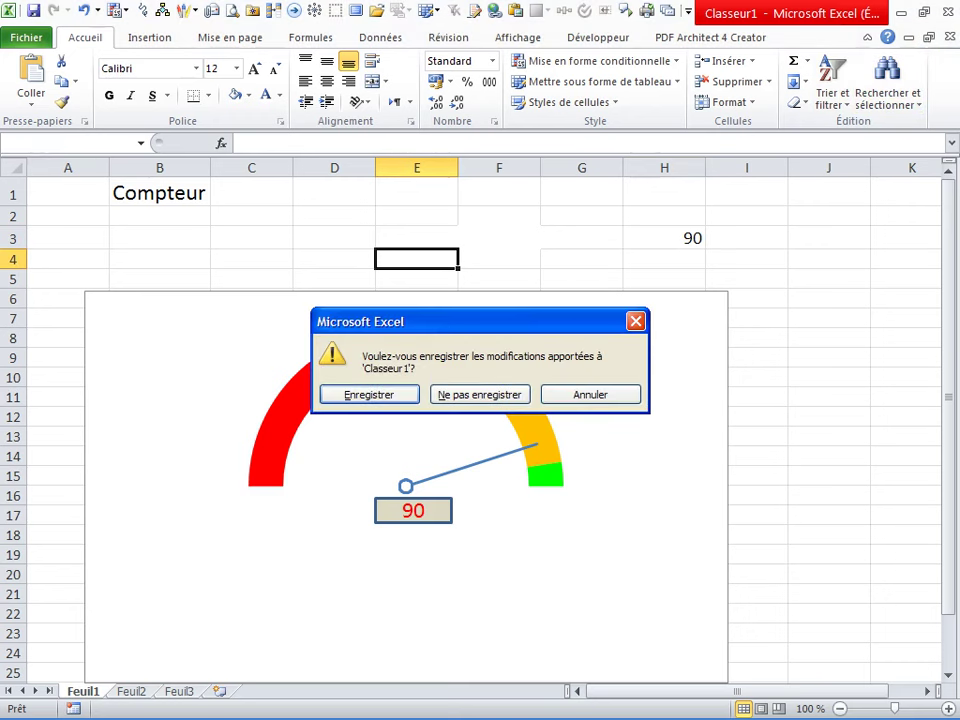
pyautogui.moveTo(400, 321); pyautogui.dragTo(455, 229)
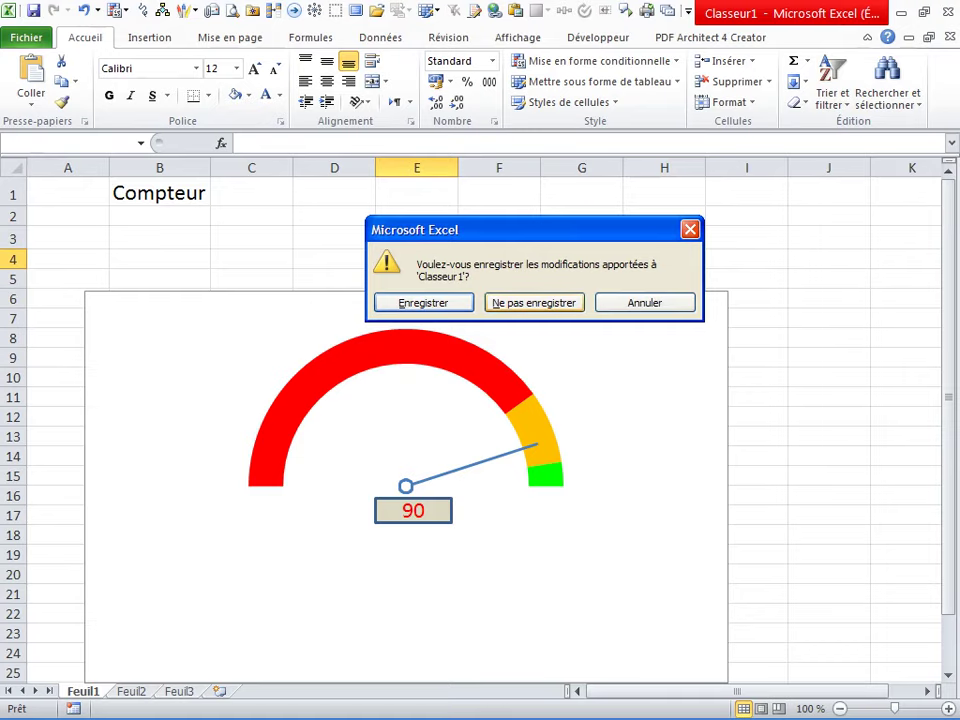
pyautogui.click(534, 302)
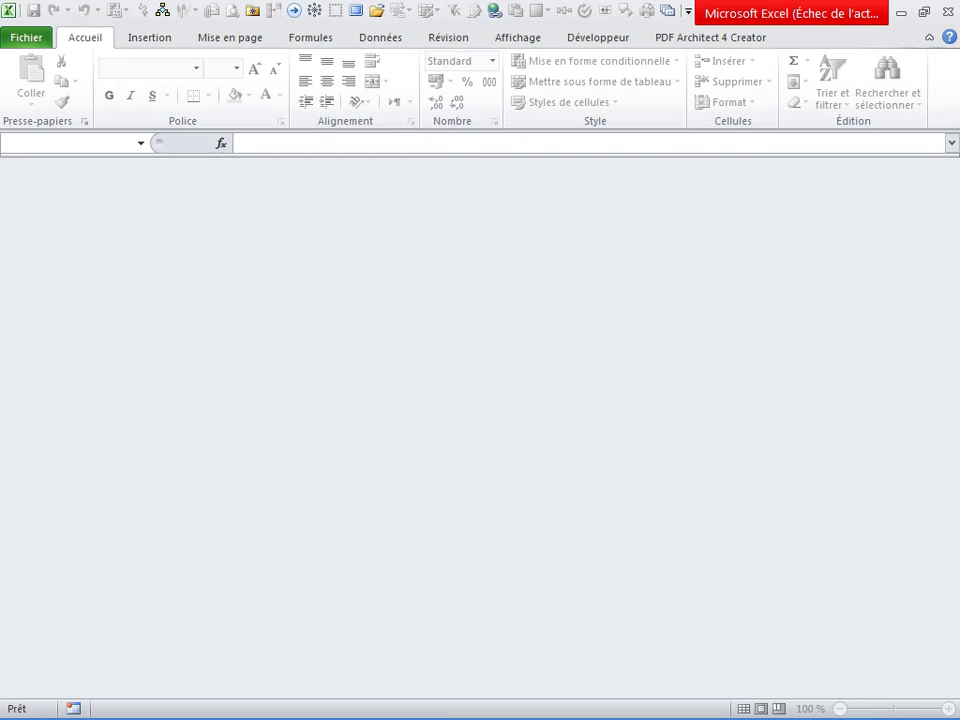
# - Create a new blank workbook, Classeur2, with Ctrl+N
pyautogui.hotkey('ctrl', 'n')
pyautogui.click(398, 345)
pyautogui.click(315, 364)
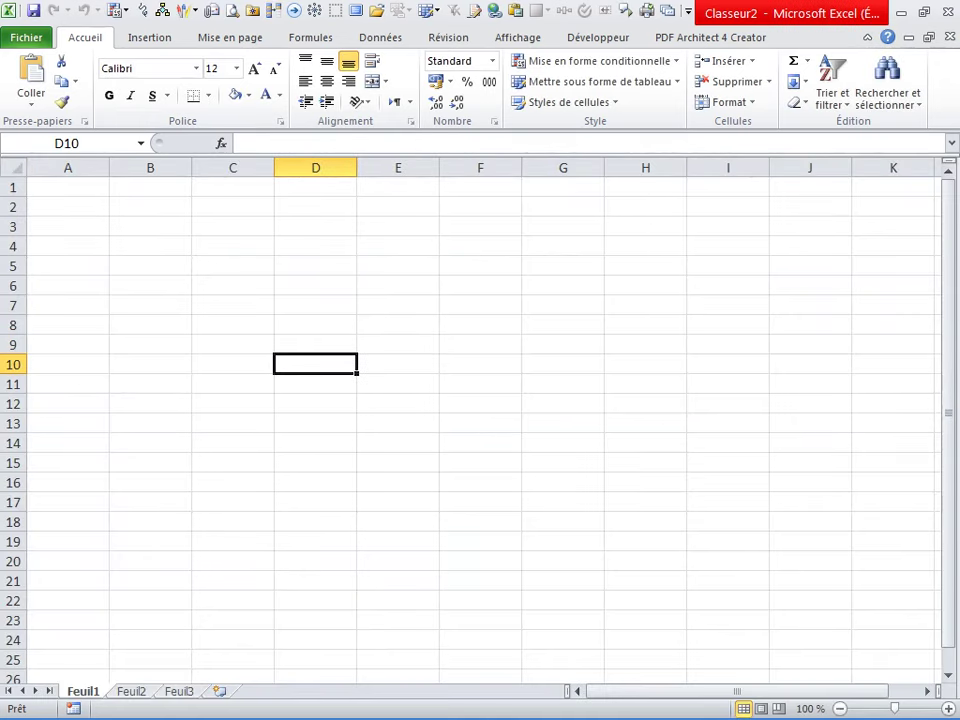
pyautogui.click(315, 245)
pyautogui.click(315, 324)
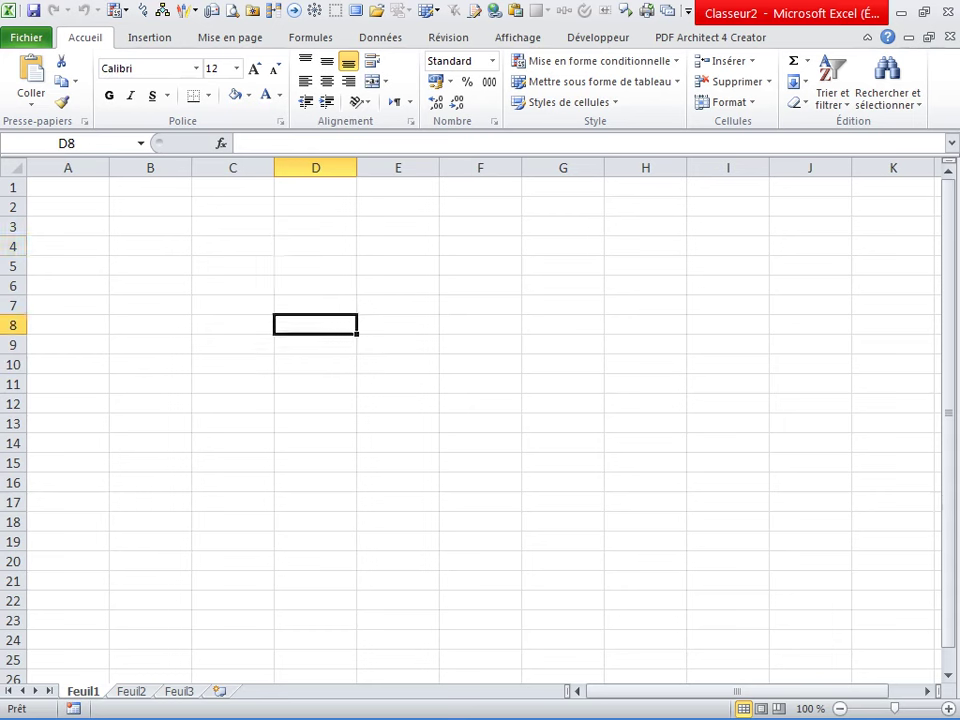
pyautogui.click(232, 265)
pyautogui.write('=l')
pyautogui.press('BackSpace')
pyautogui.write('li')
pyautogui.press('Down')
pyautogui.press('Tab')
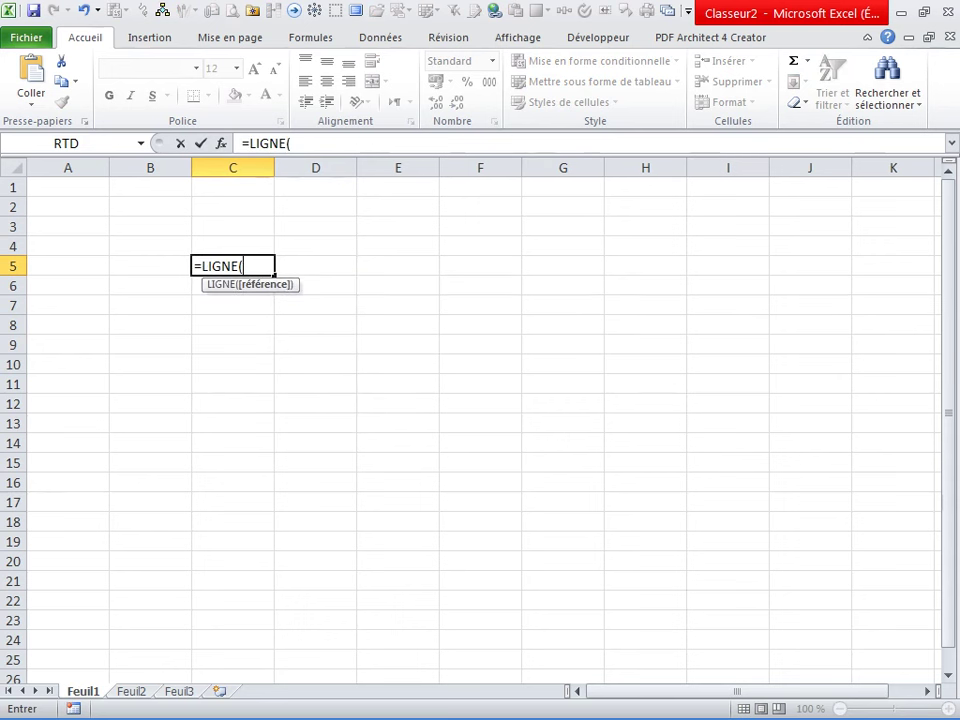
pyautogui.write('1:200')
pyautogui.press('F4')
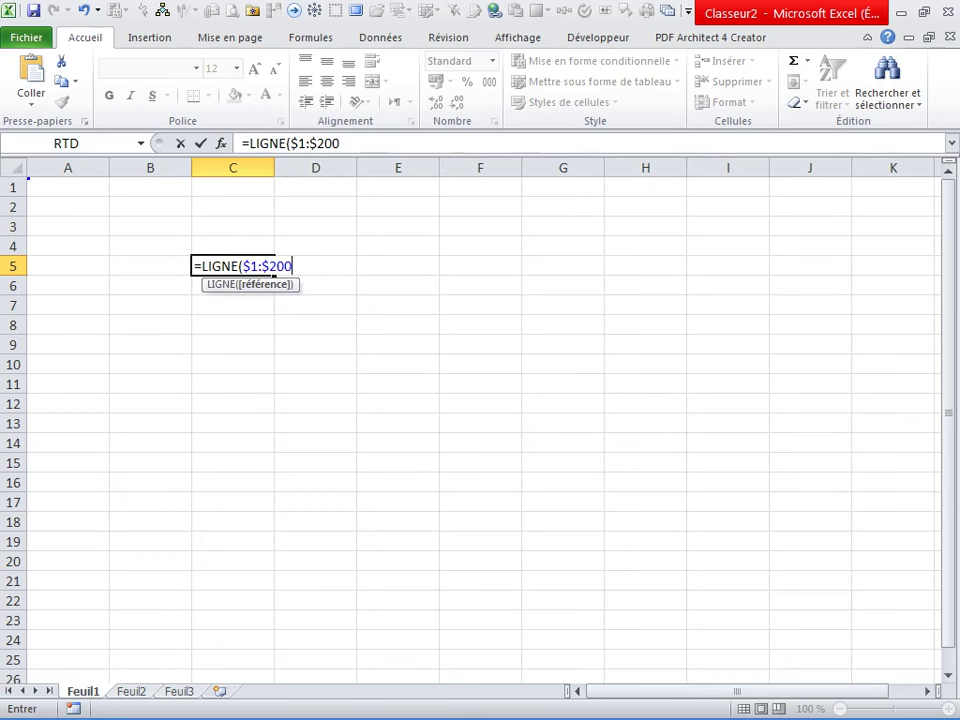
pyautogui.write(')')
pyautogui.press('Return')
pyautogui.click(232, 265)
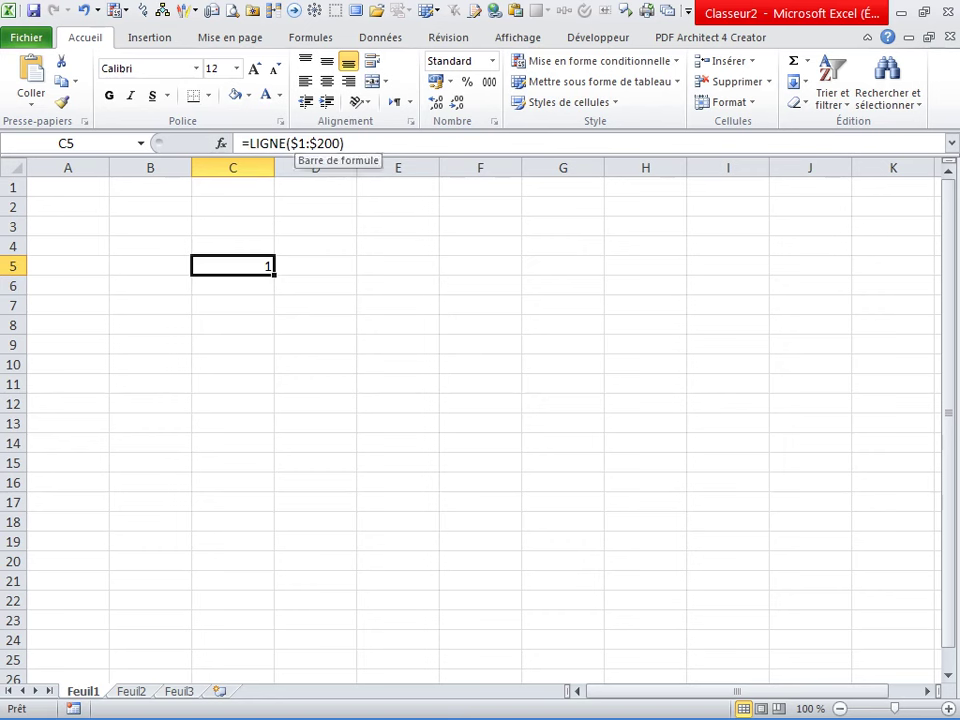
pyautogui.click(315, 285)
pyautogui.click(232, 265)
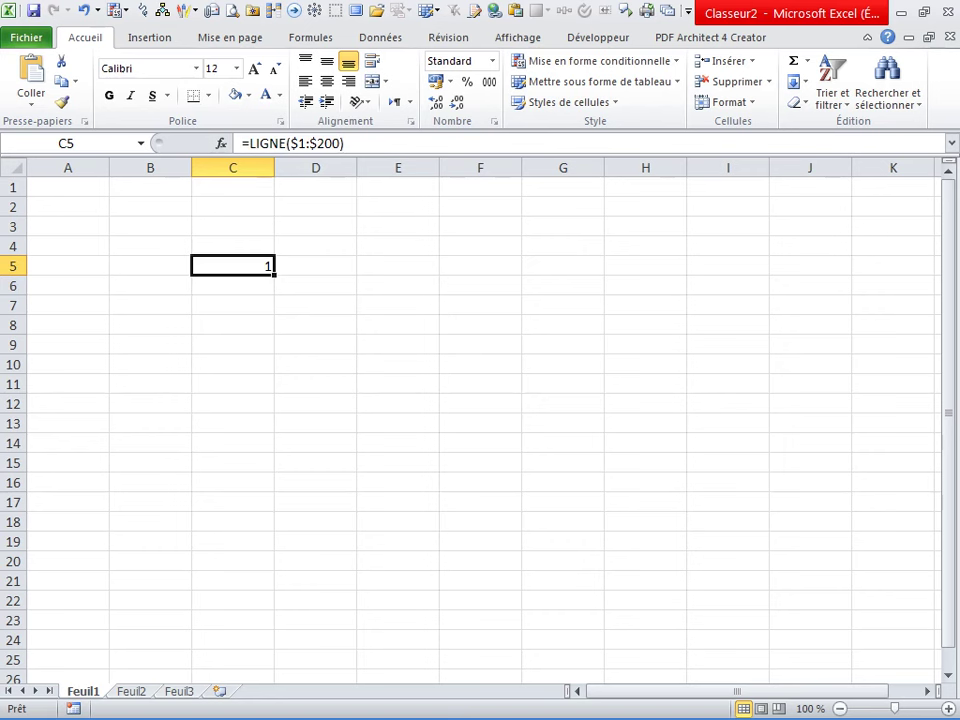
pyautogui.click(397, 305)
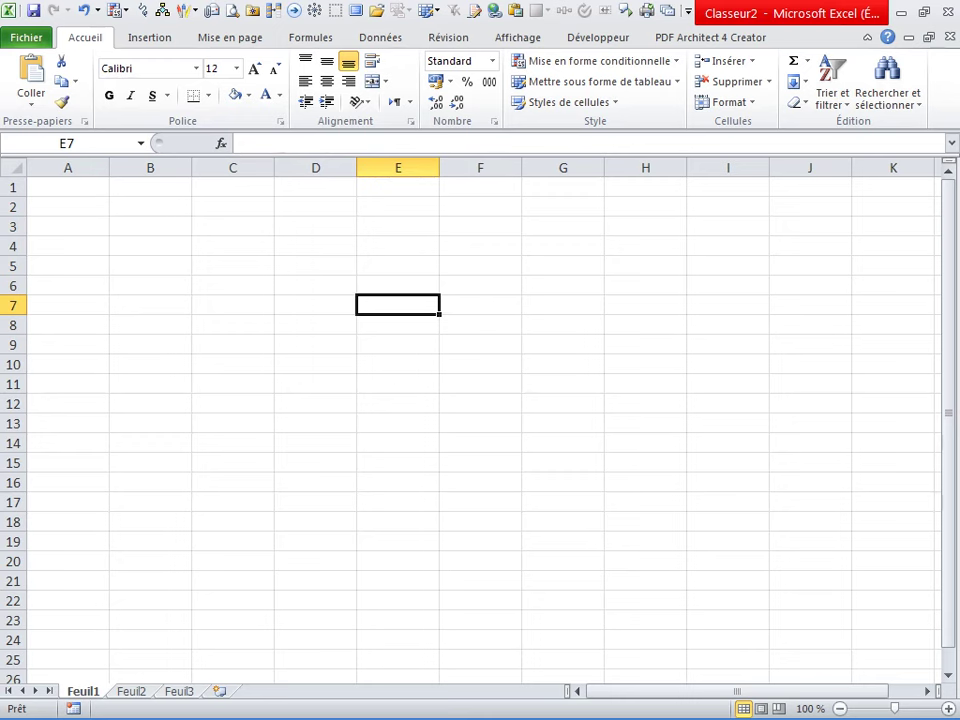
pyautogui.click(310, 37)
# - Define the workbook name 'decent' as =LIGNE($1:$200) in the Name Manager
pyautogui.hotkey('ctrl', 'F3')
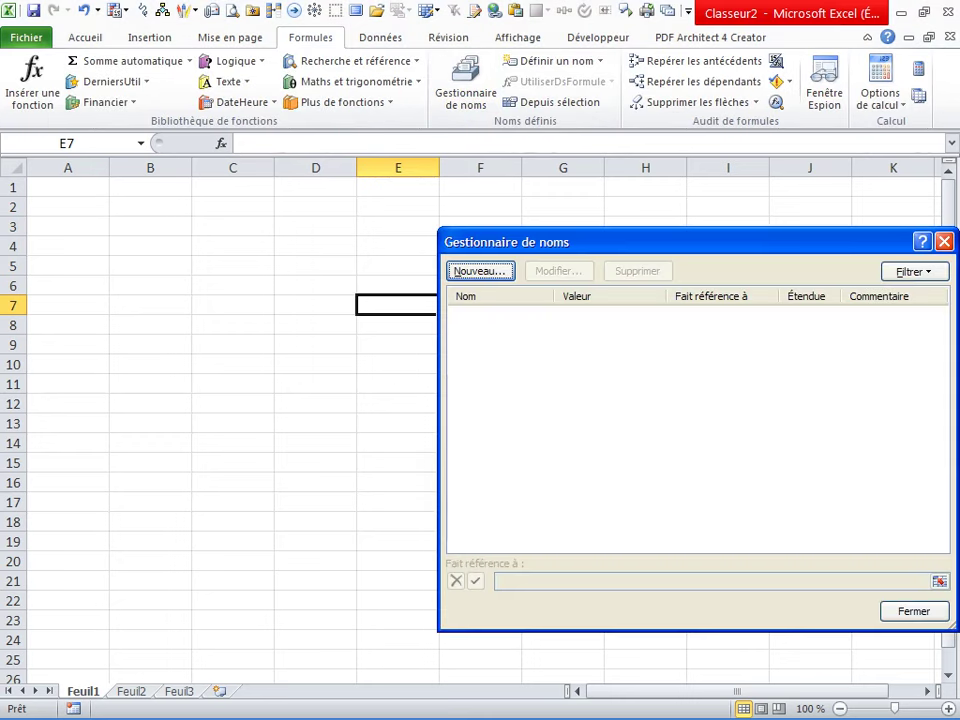
pyautogui.press('Return')
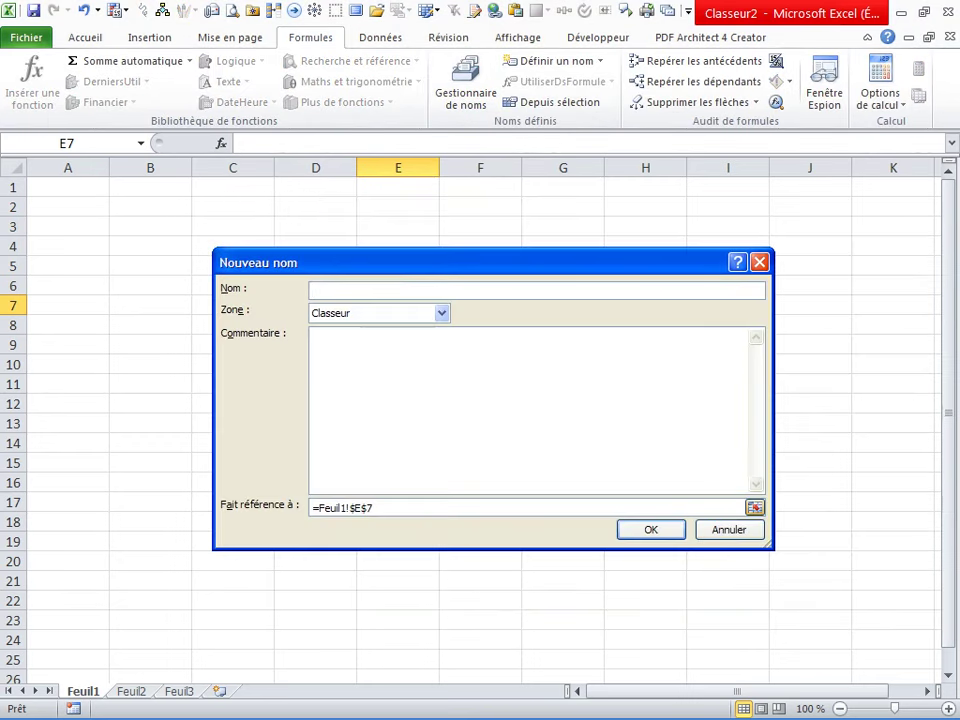
pyautogui.click(525, 507)
pyautogui.press('Delete')
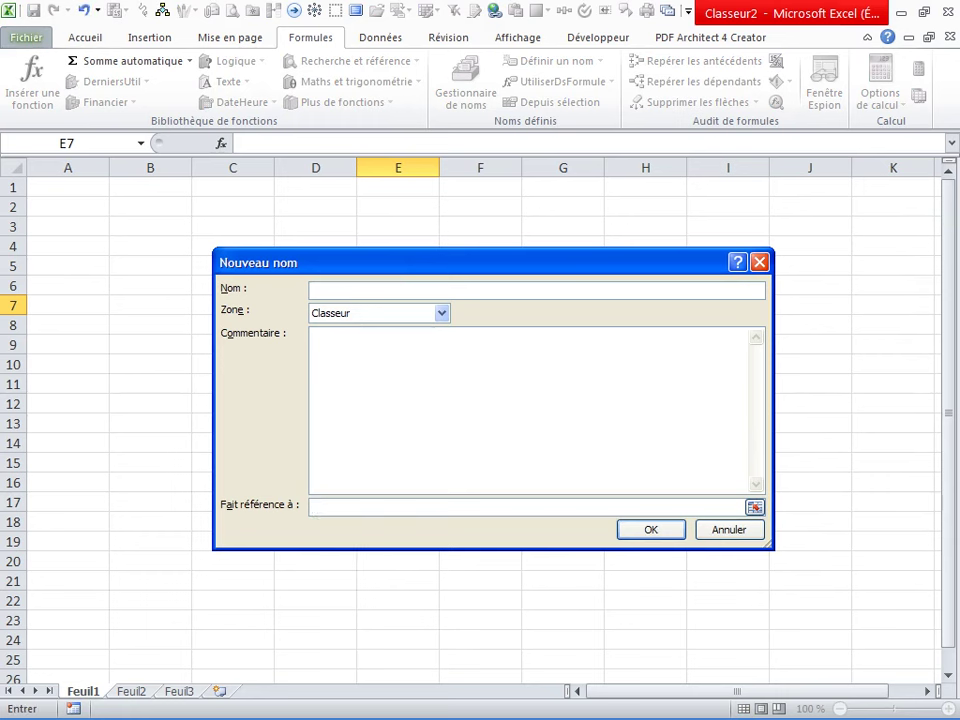
pyautogui.write('=ligne($')
pyautogui.write('1:$')
pyautogui.write('200')
pyautogui.press('F4')
pyautogui.write(')')
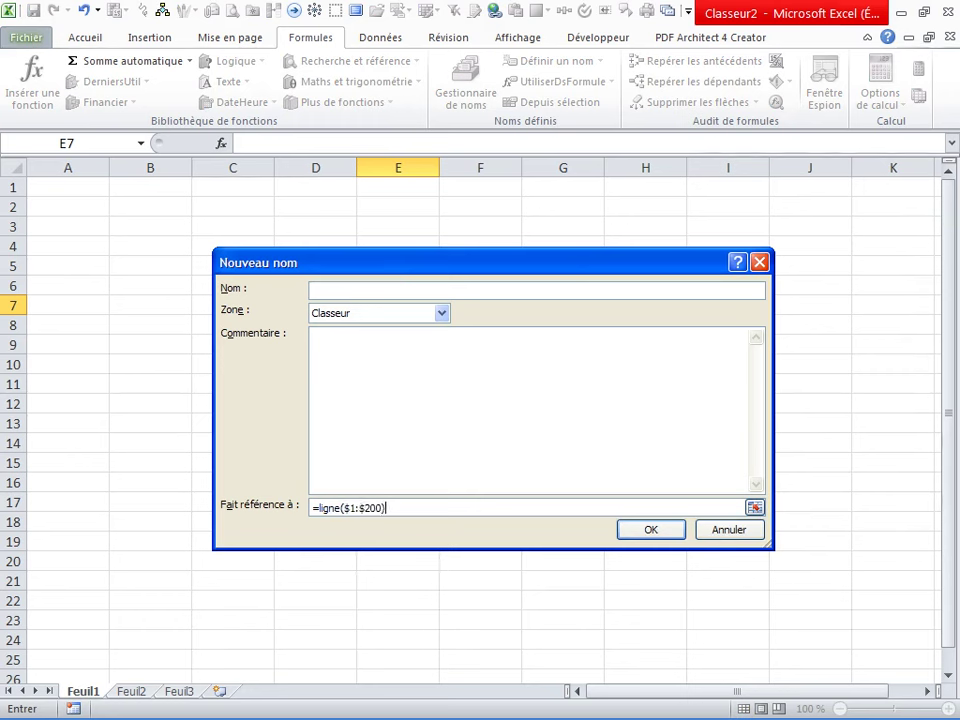
pyautogui.click(312, 290)
pyautogui.write('decent')
pyautogui.press('Return')
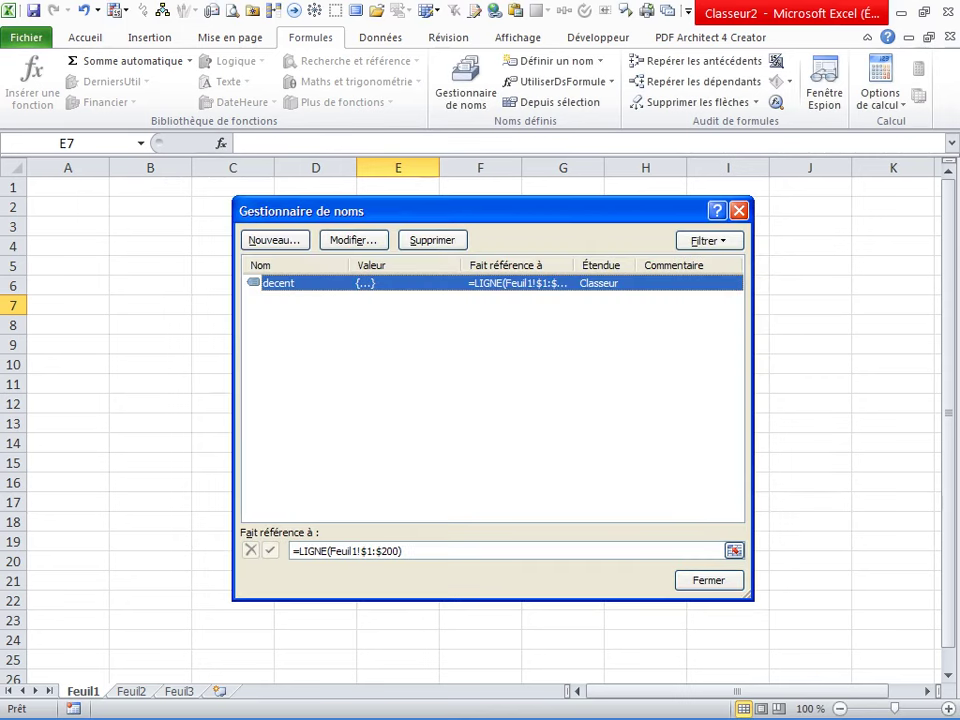
pyautogui.press('Escape')
pyautogui.click(480, 383)
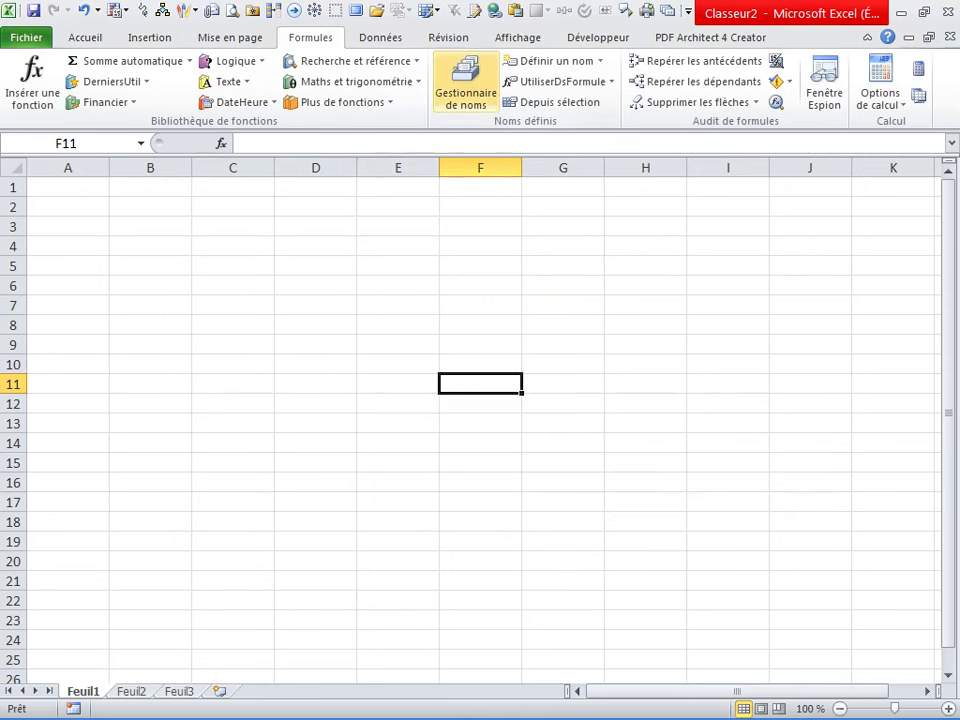
# - Enter the test formula =SI(decent=G3;1;0) in D7
pyautogui.click(466, 82)
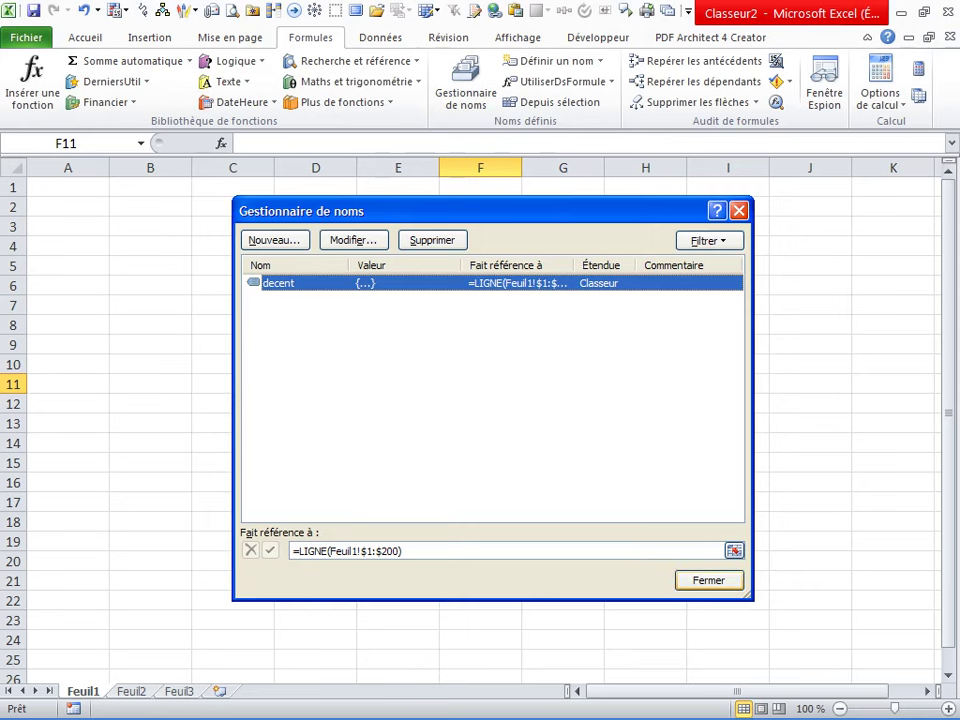
pyautogui.press('Escape')
pyautogui.click(315, 304)
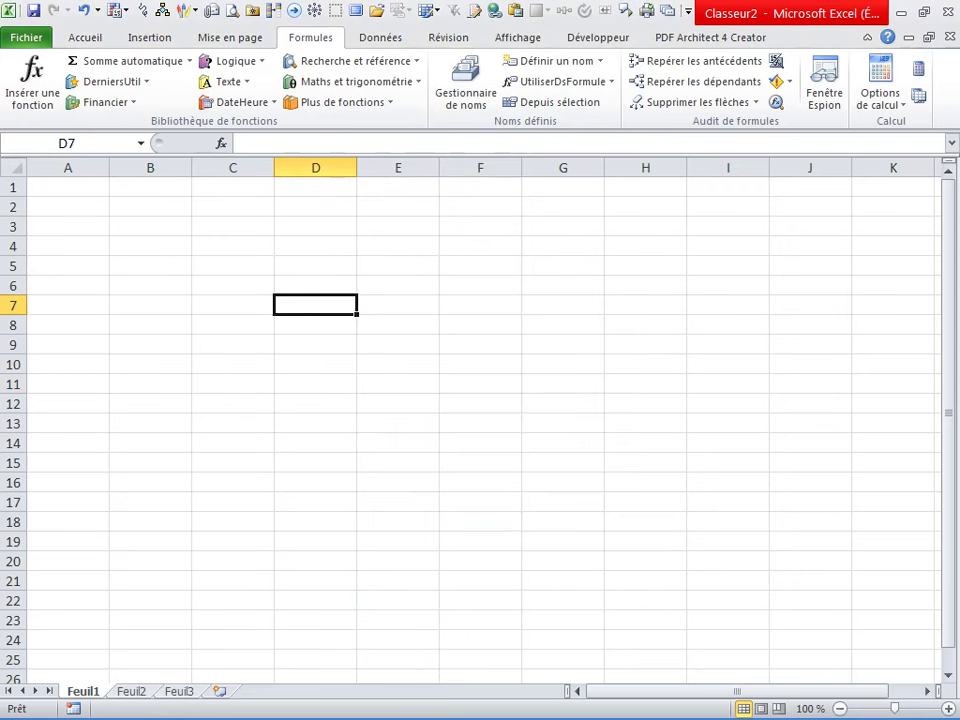
pyautogui.write('=si(l')
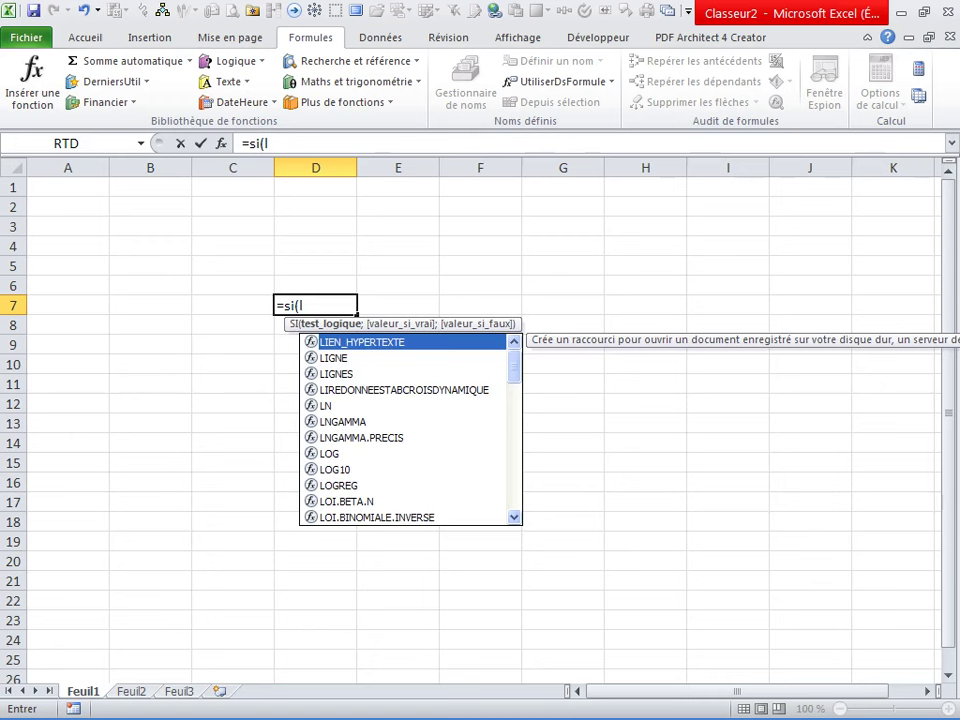
pyautogui.press('BackSpace')
pyautogui.write('de')
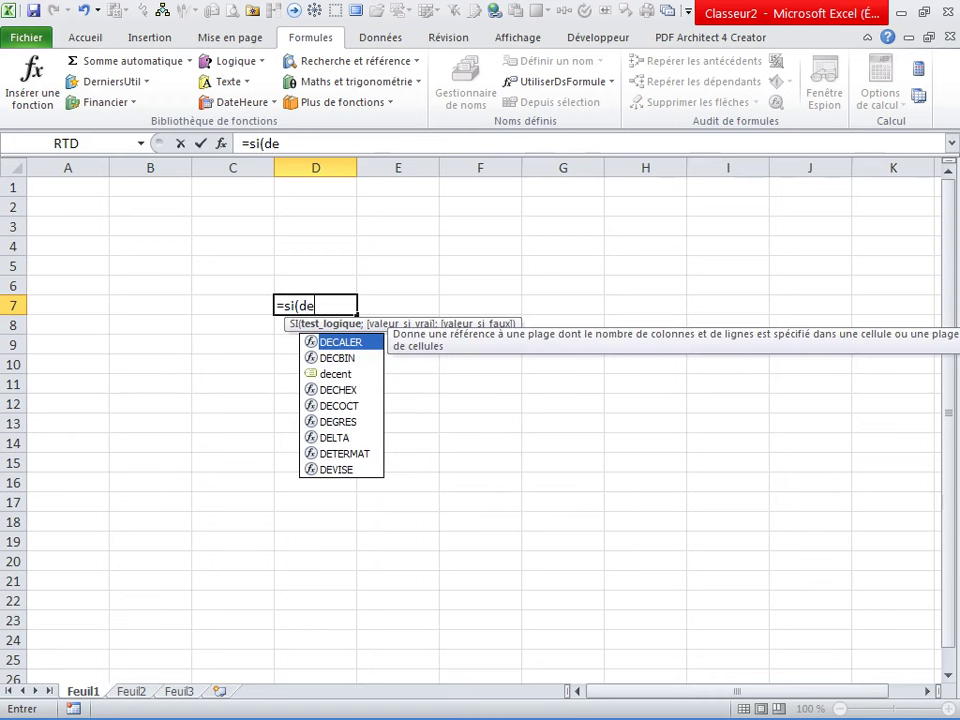
pyautogui.write('cent=')
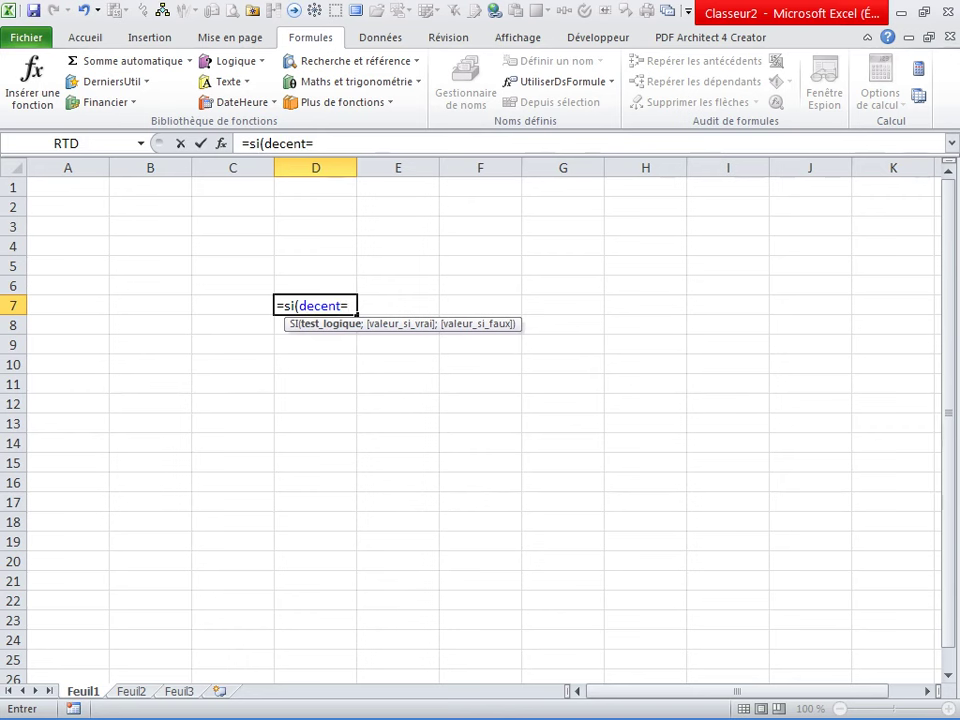
pyautogui.click(562, 226)
pyautogui.write(';')
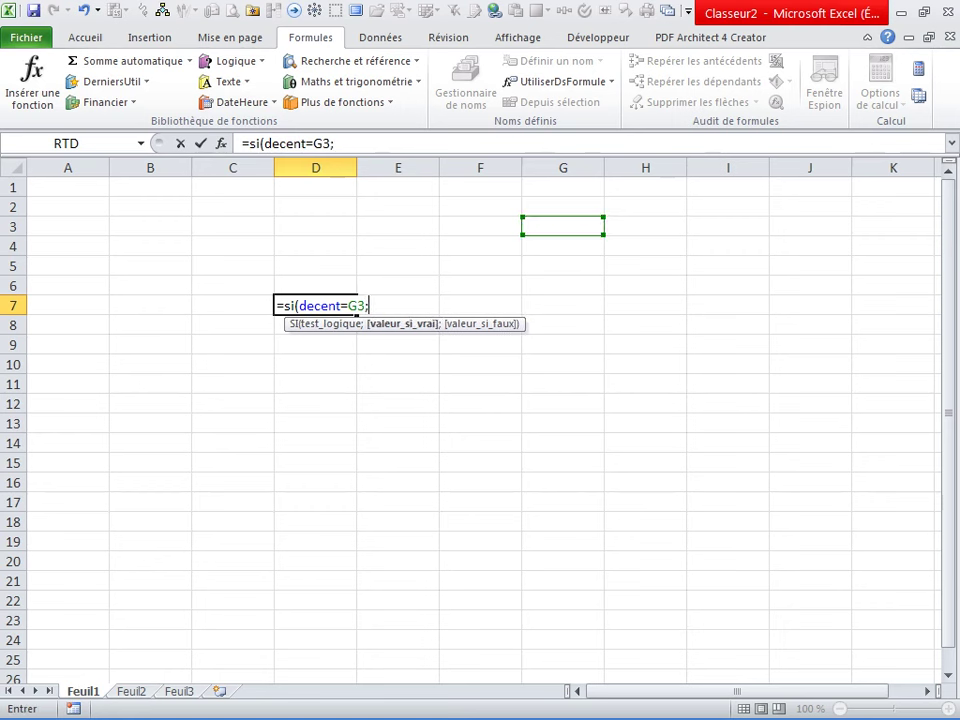
pyautogui.write('1;0')
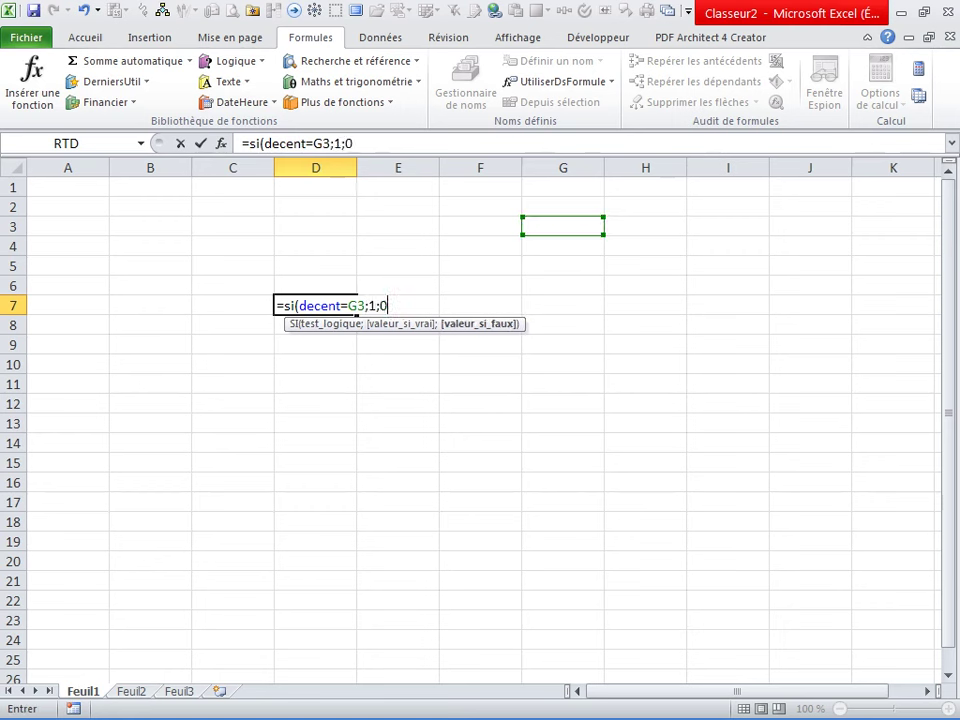
pyautogui.write(')')
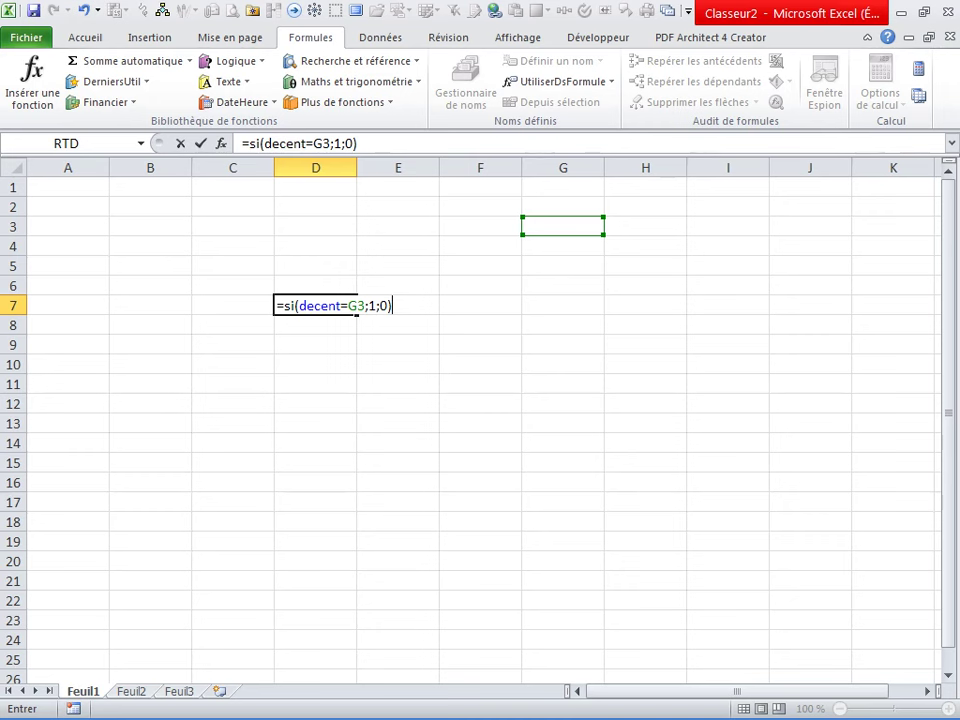
pyautogui.press('Return')
# - Enter 60 in G3 and give it an orange fill
pyautogui.click(562, 226)
pyautogui.write('60')
pyautogui.press('Return')
pyautogui.click(562, 226)
pyautogui.rightClick(576, 228)
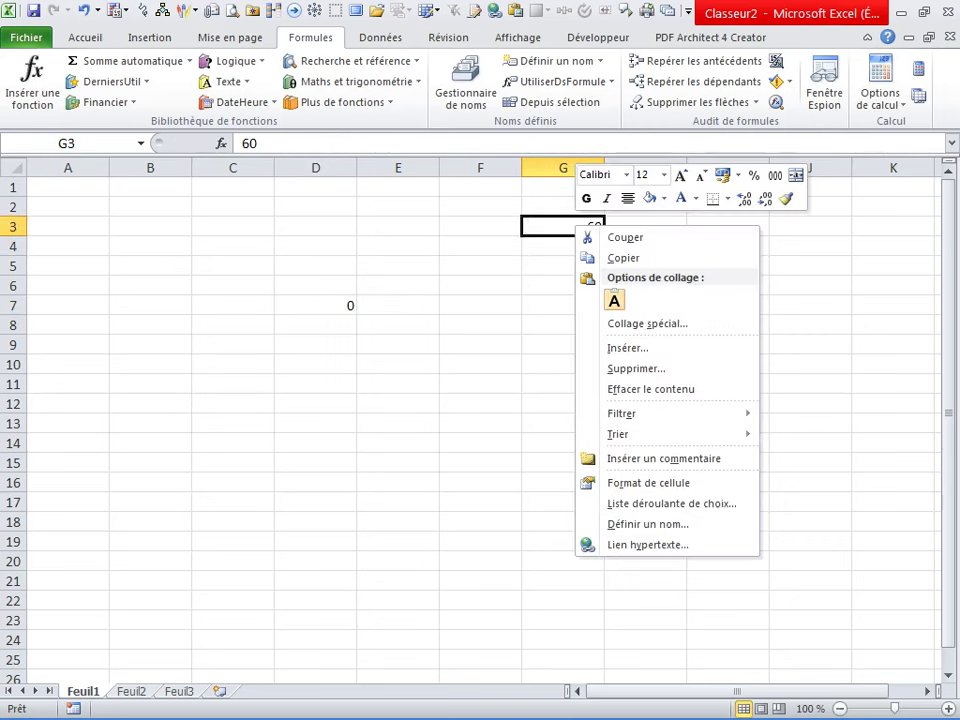
pyautogui.click(663, 198)
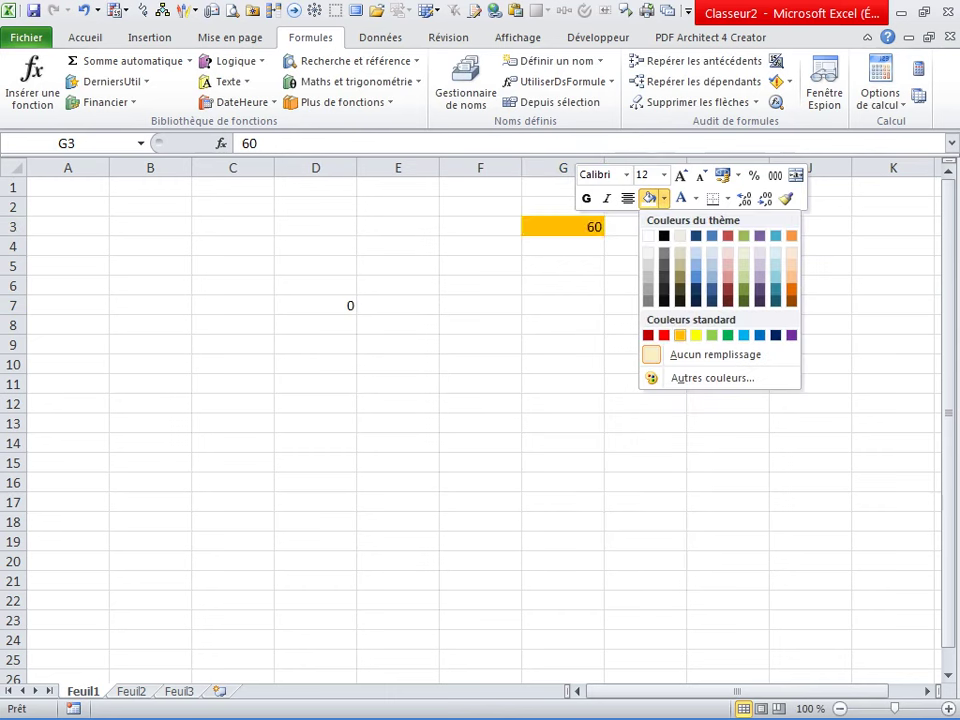
pyautogui.click(680, 334)
pyautogui.click(398, 403)
# - Clear the test formula from D7
pyautogui.click(315, 305)
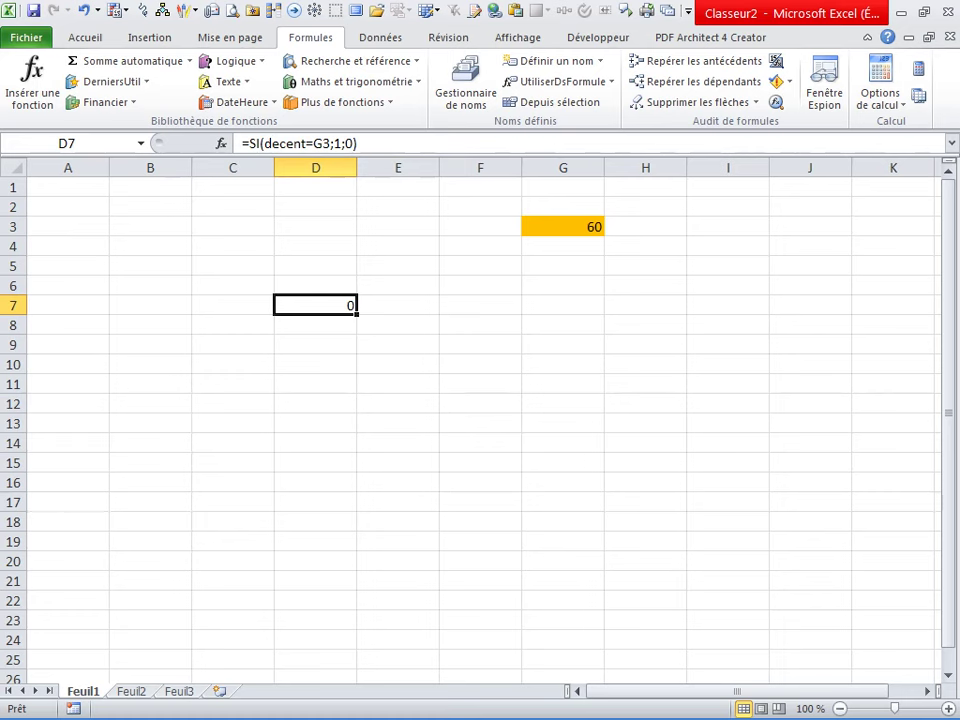
pyautogui.press('Delete')
pyautogui.click(398, 384)
# - Fill in a new name 'az' referring to =si(decent=Feuil1!$G$3;1;0) in the New Name dialog
pyautogui.click(466, 85)
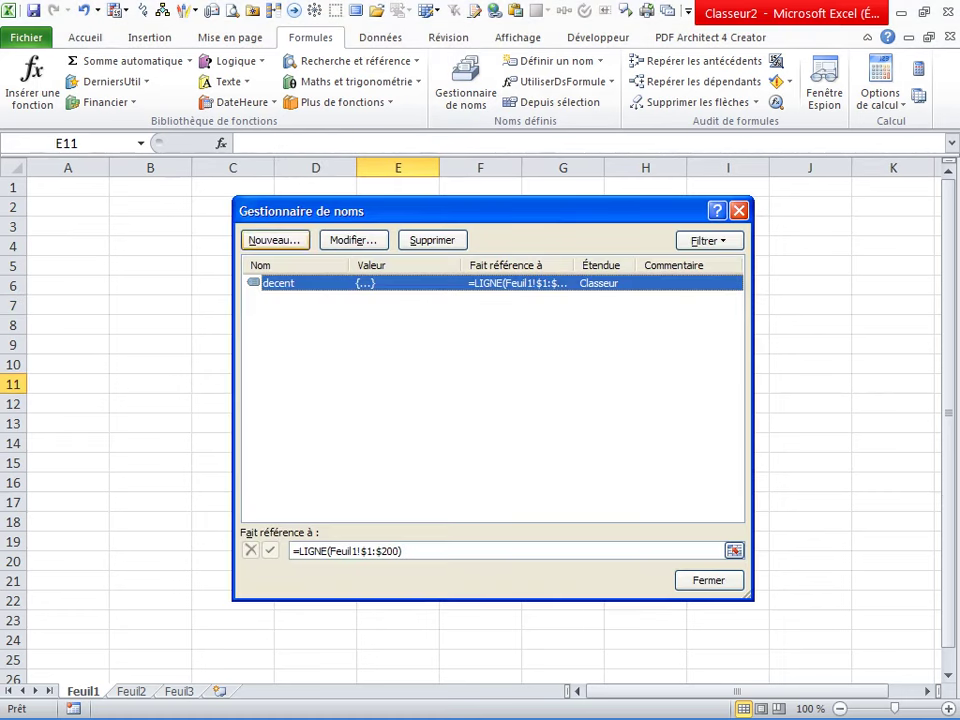
pyautogui.click(274, 240)
pyautogui.moveTo(400, 506); pyautogui.dragTo(312, 506)
pyautogui.press('BackSpace')
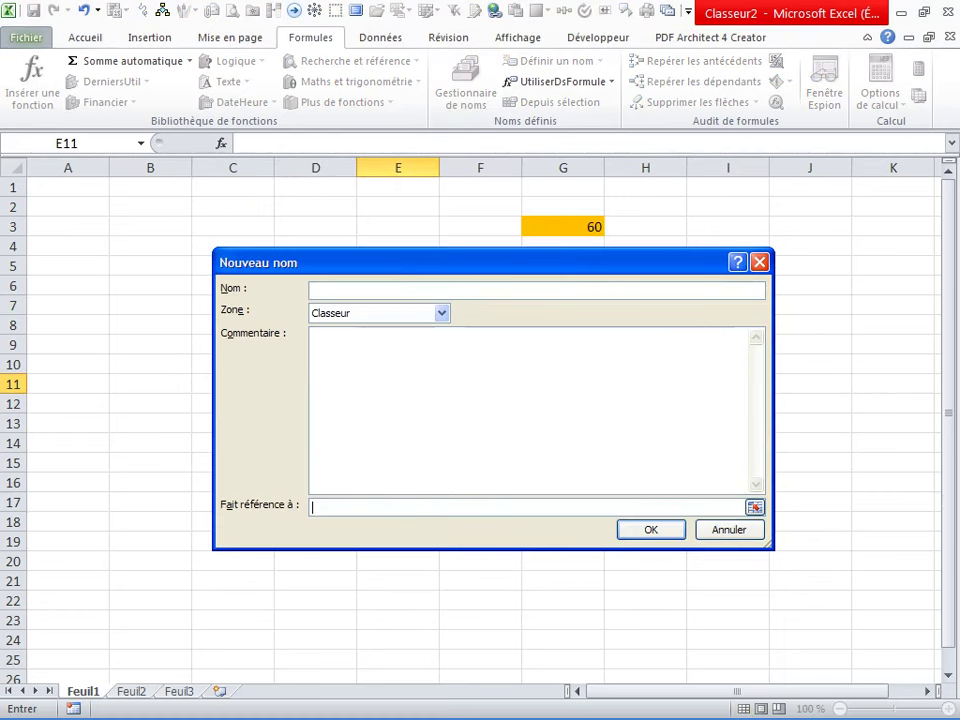
pyautogui.write('=si(decent=')
pyautogui.click(563, 227)
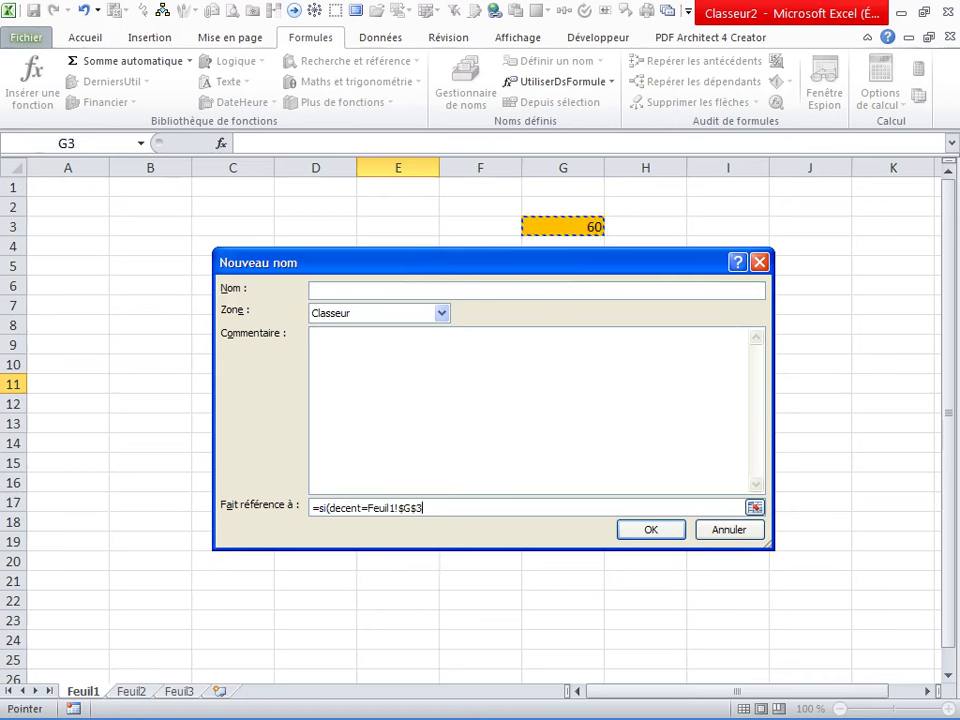
pyautogui.write(';1;0)')
pyautogui.click(312, 290)
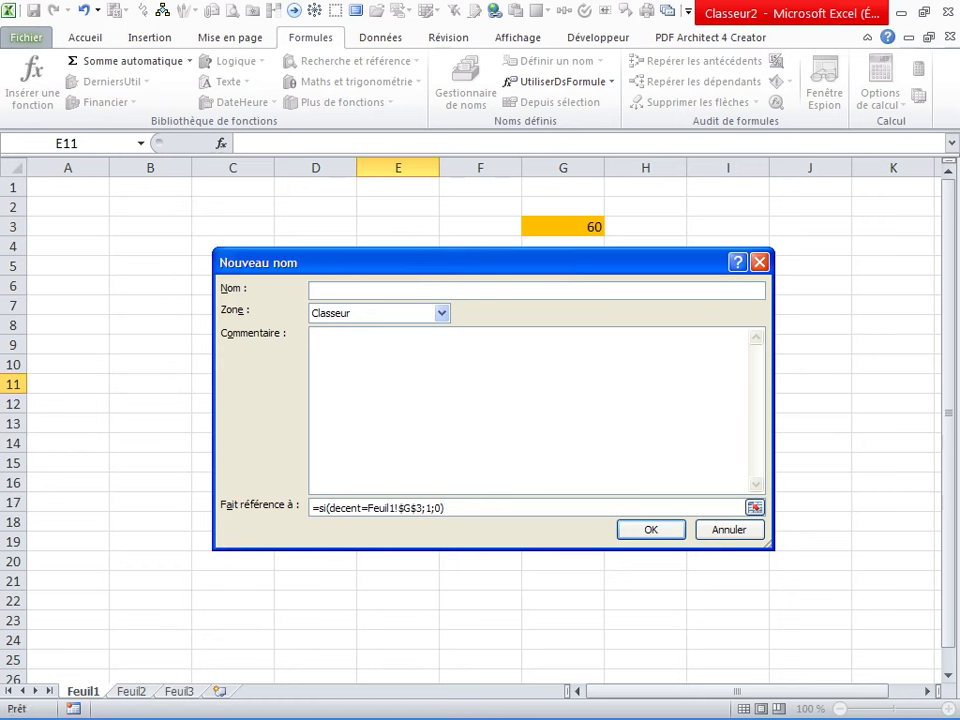
pyautogui.write('az')
# - Confirm the name az and bring up the Other Charts gallery with Radar
pyautogui.click(650, 529)
pyautogui.press('Escape')
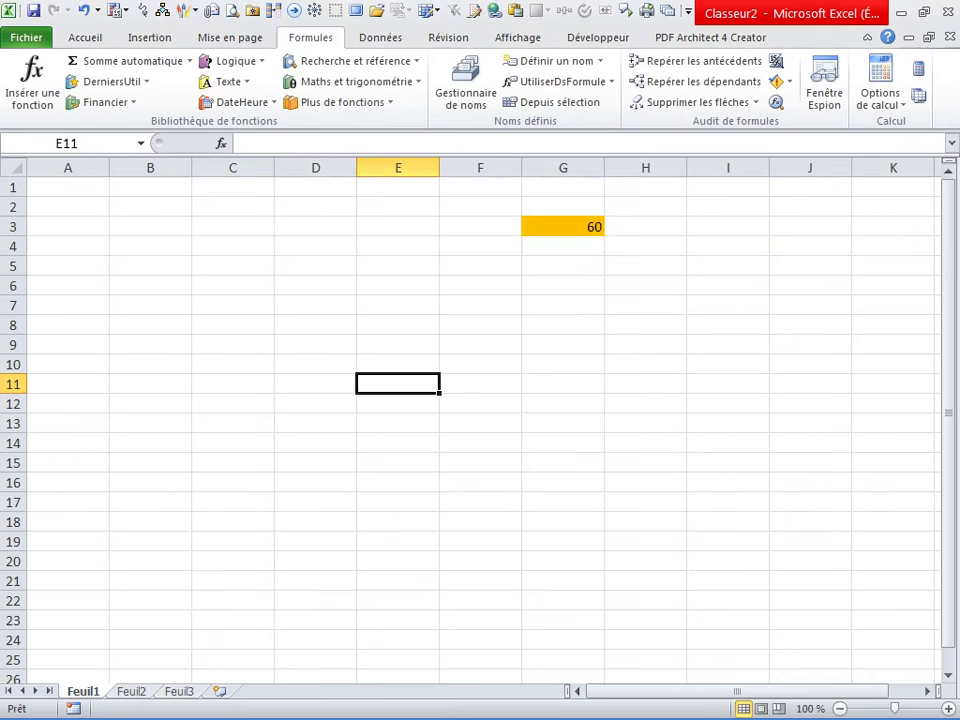
pyautogui.click(397, 324)
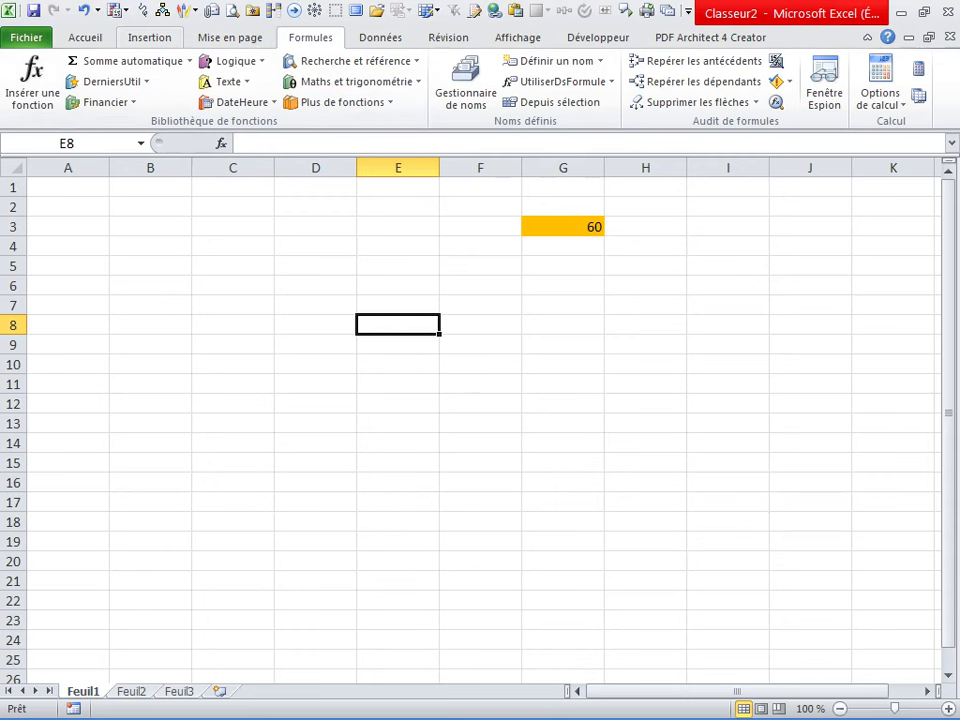
pyautogui.click(149, 37)
pyautogui.click(466, 102)
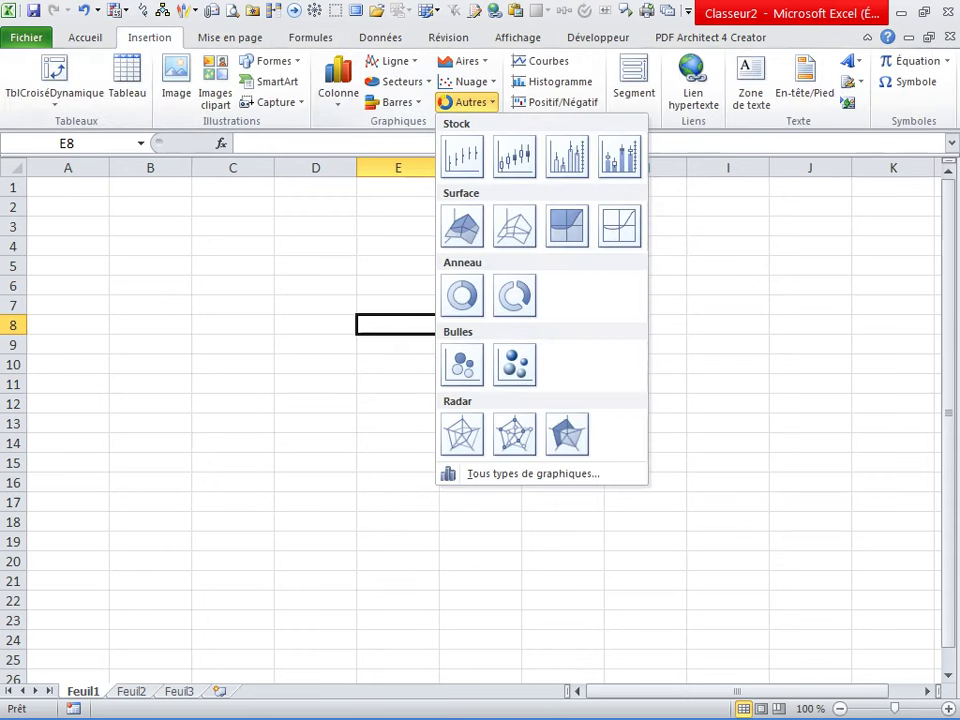
# - Insert an empty radar chart and start adding a data series to it
pyautogui.click(462, 433)
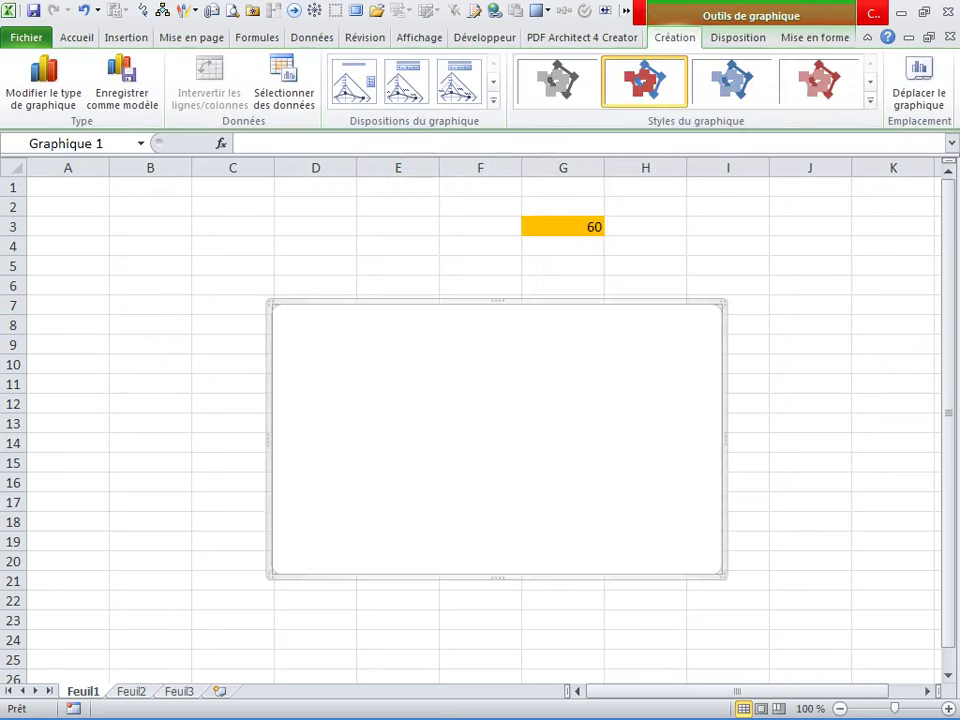
pyautogui.rightClick(461, 384)
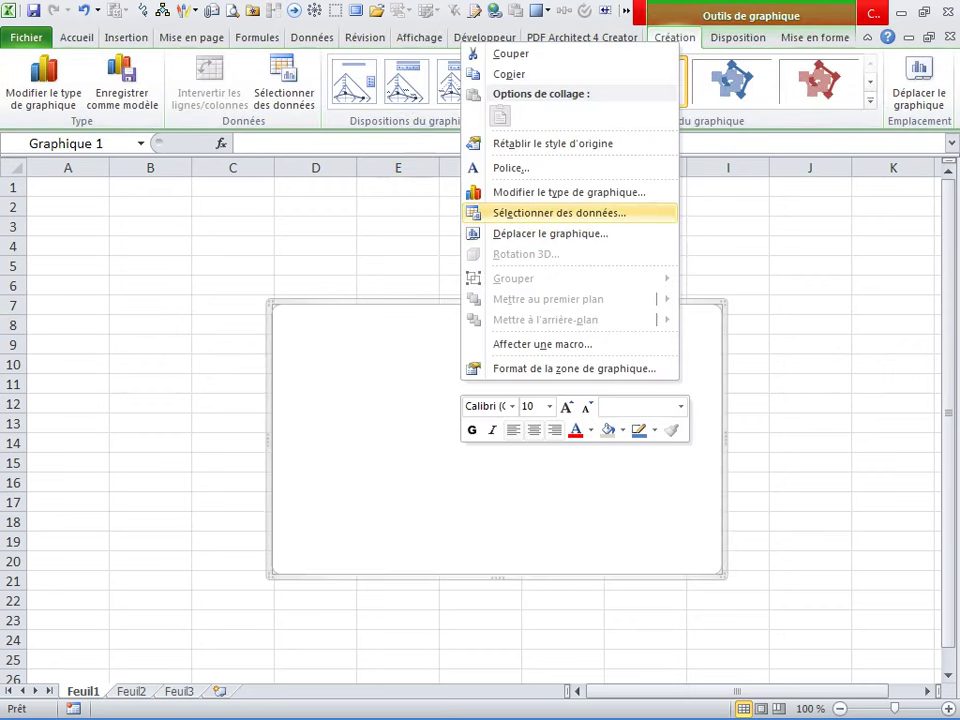
pyautogui.click(559, 213)
pyautogui.click(258, 407)
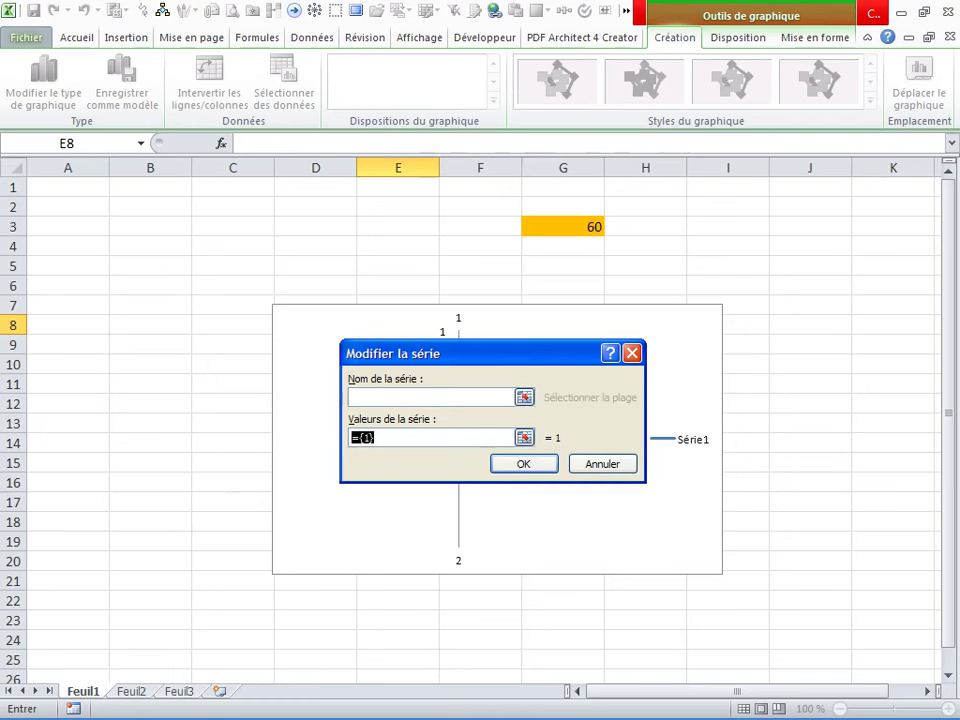
# - Set the series values to the named formula az after a rejected G3 attempt
pyautogui.press('BackSpace')
pyautogui.click(150, 462)
pyautogui.press('BackSpace')
pyautogui.press('BackSpace')
pyautogui.press('BackSpace')
pyautogui.press('BackSpace')
pyautogui.press('BackSpace')
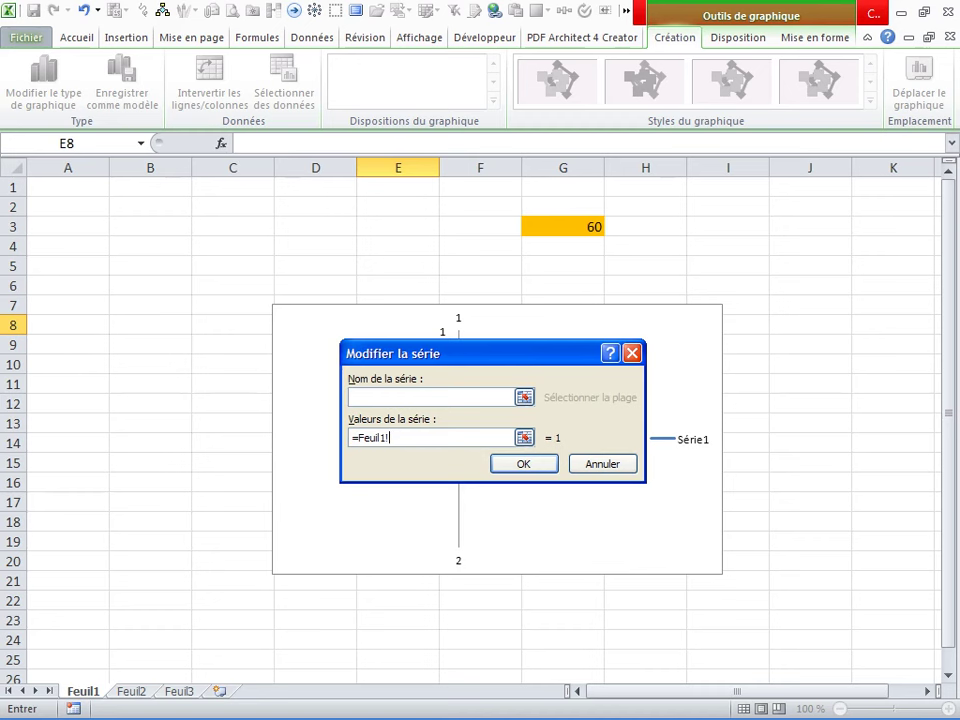
pyautogui.write('G3')
pyautogui.press('Return')
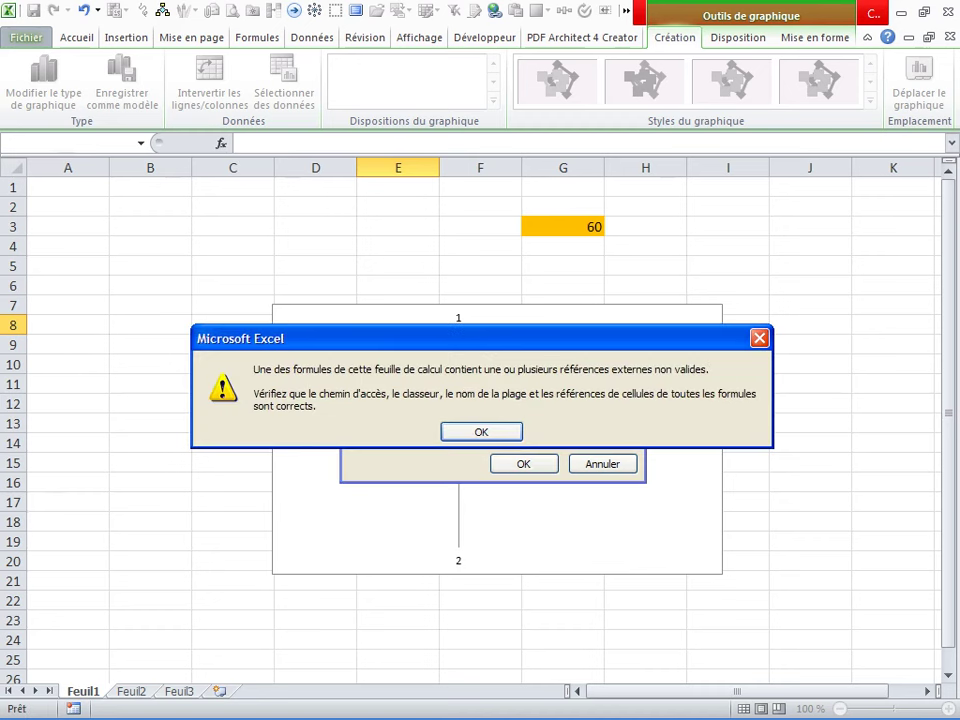
pyautogui.press('Return')
pyautogui.press('BackSpace')
pyautogui.press('BackSpace')
pyautogui.write('az')
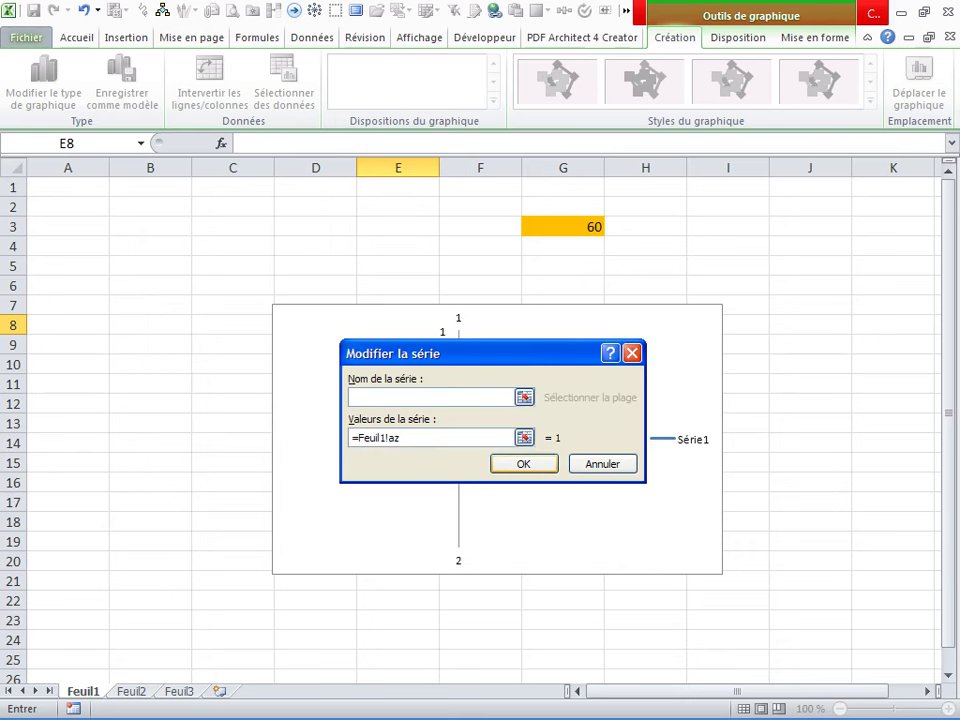
pyautogui.press('Return')
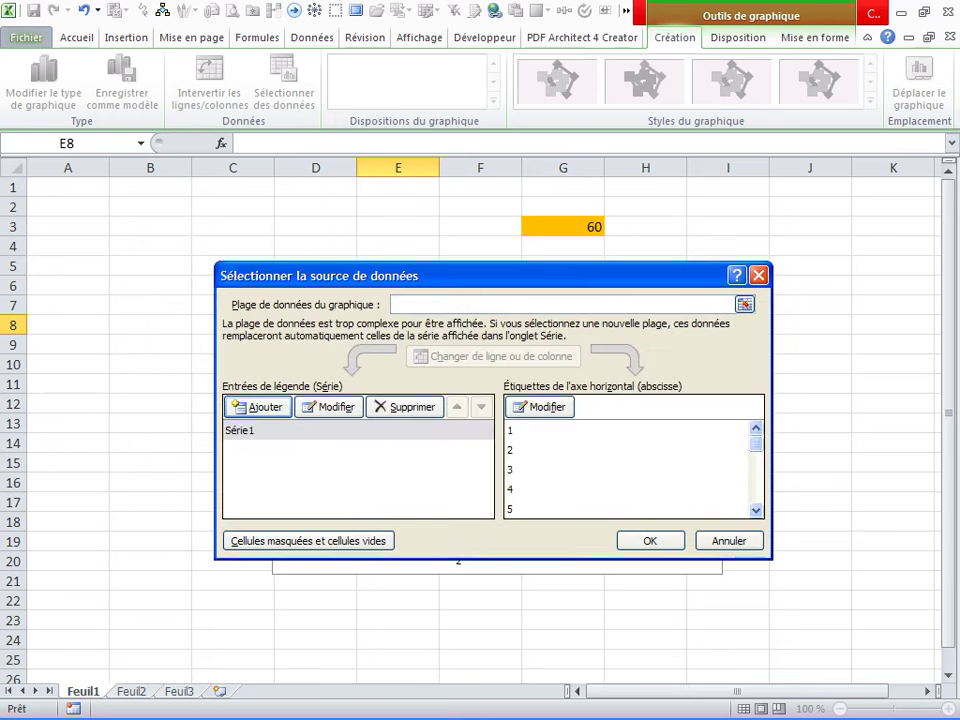
pyautogui.press('Return')
pyautogui.click(728, 522)
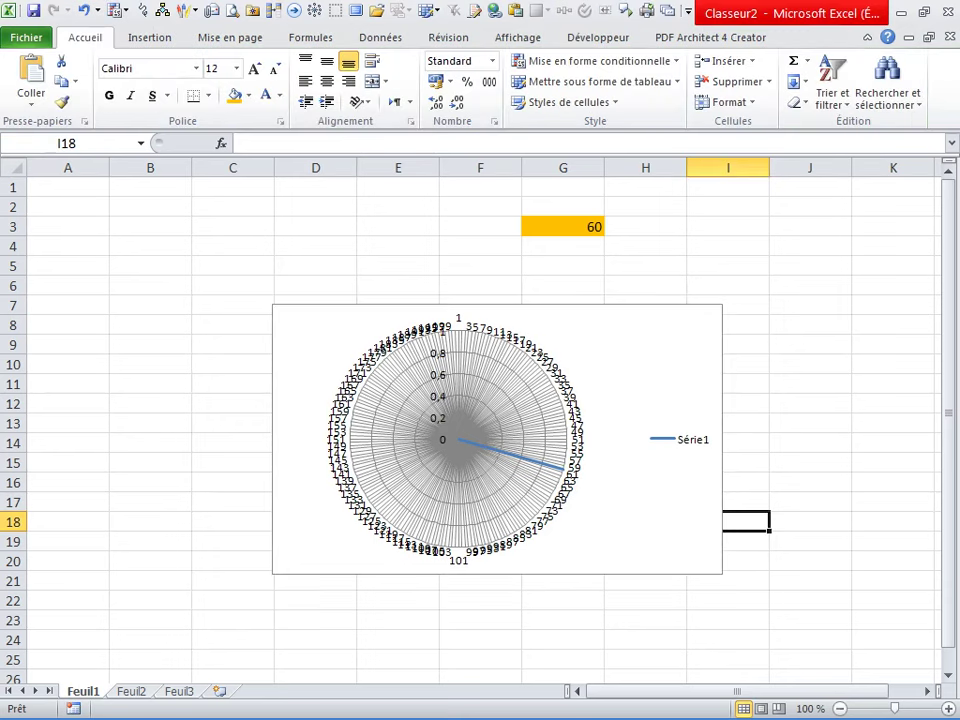
pyautogui.click(680, 439)
# - Delete the radar chart's legend, category labels and value axis, then move it to B8:G22
pyautogui.press('Delete')
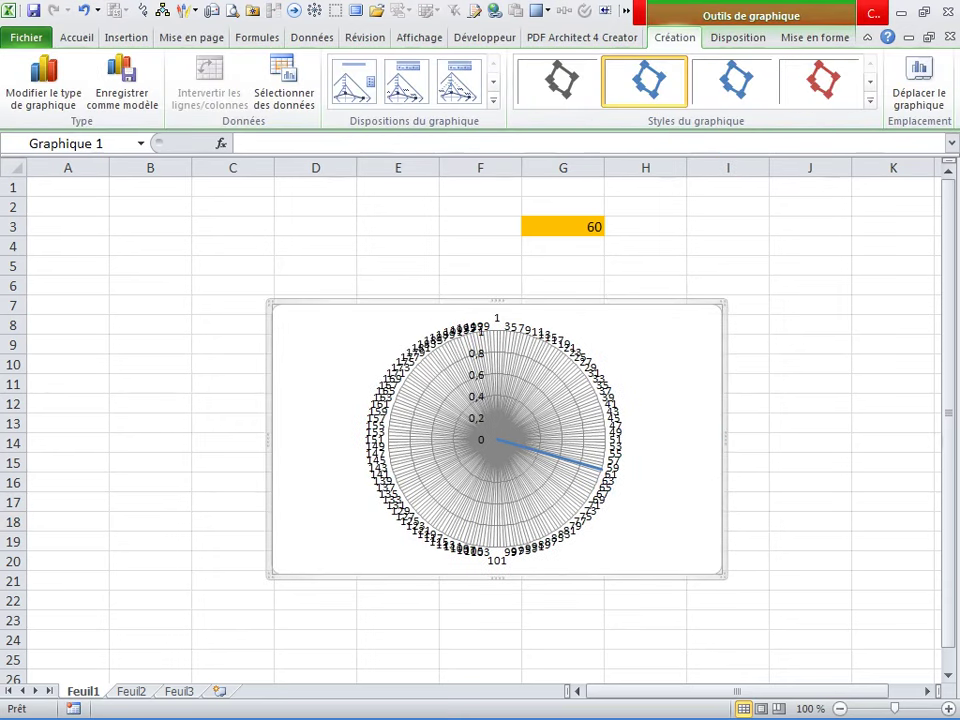
pyautogui.press('Delete')
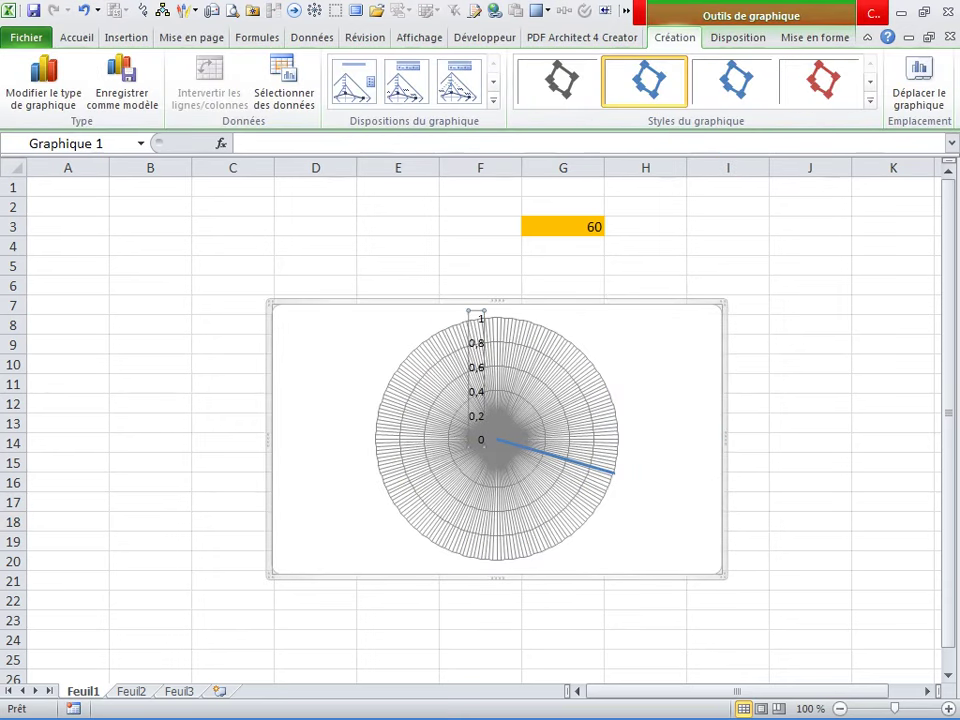
pyautogui.press('Delete')
pyautogui.moveTo(700, 520); pyautogui.dragTo(584, 546)
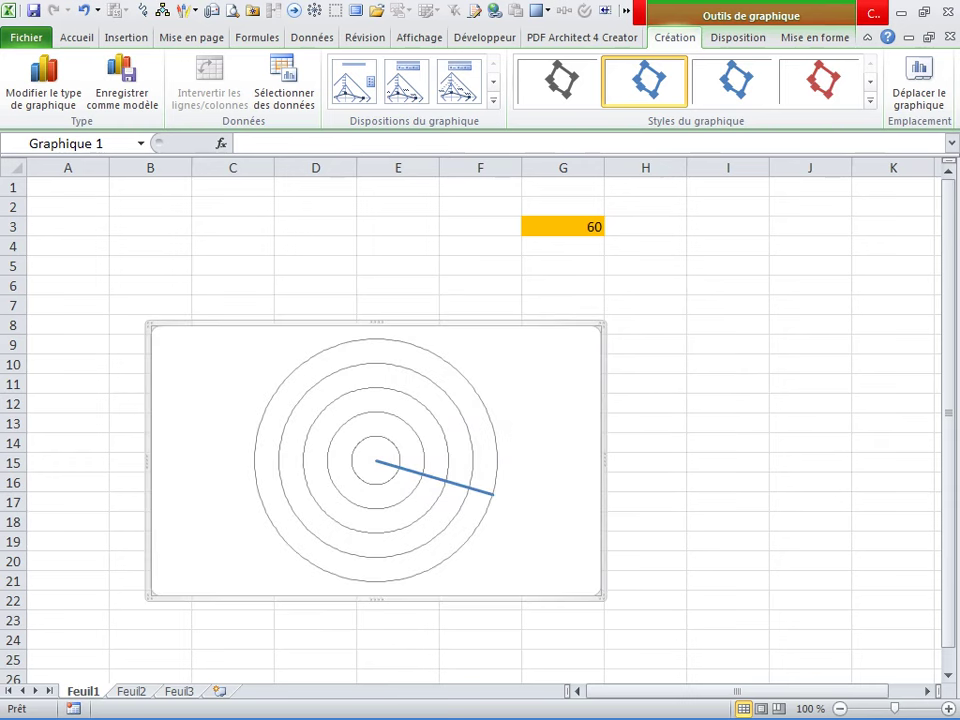
pyautogui.click(645, 403)
# - Check G3's value of 60 and select the new input cell B3
pyautogui.click(563, 226)
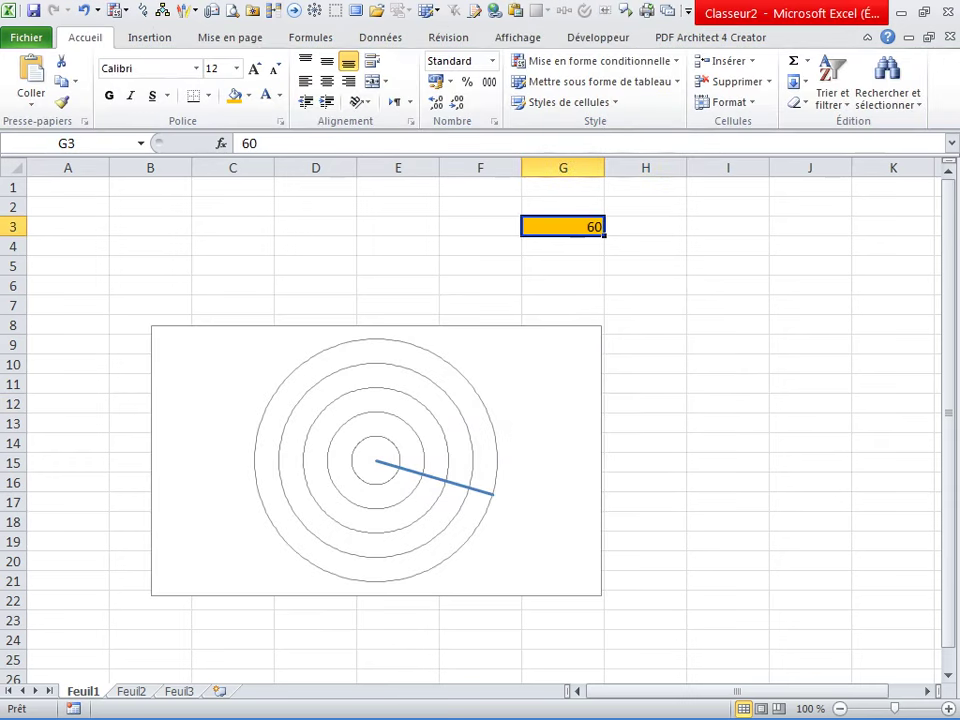
pyautogui.click(728, 226)
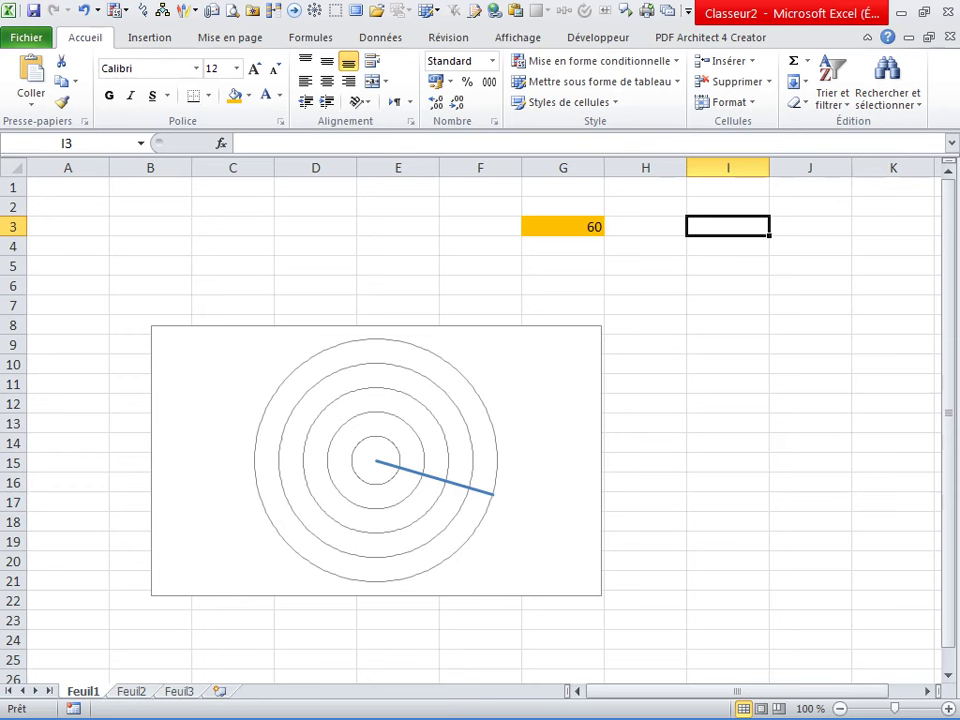
pyautogui.click(150, 226)
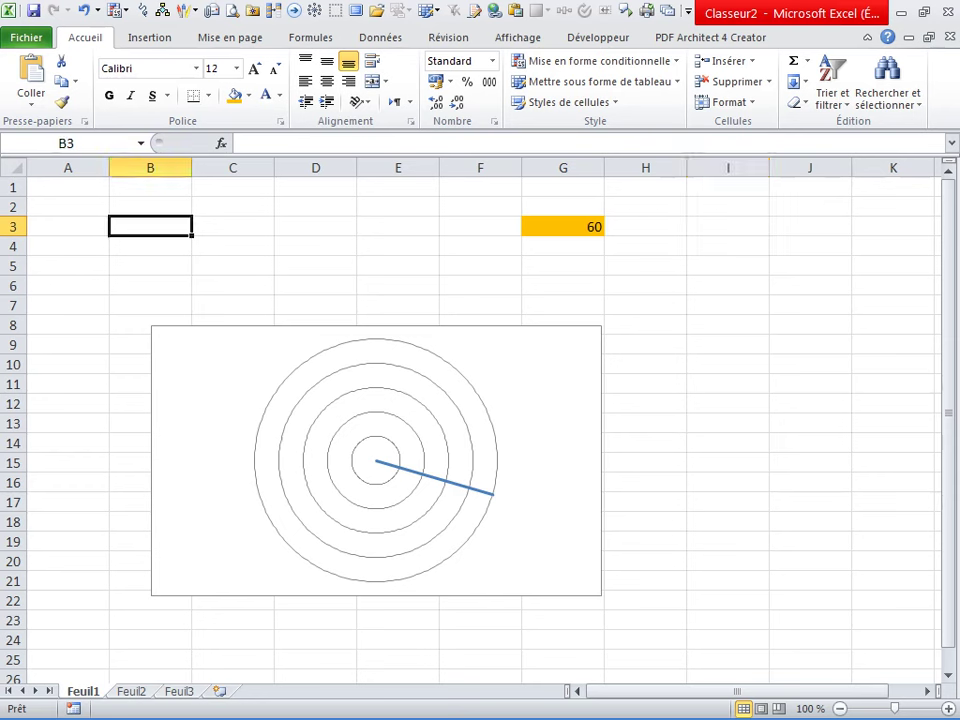
# - Enter 50 in B3 and apply the same orange fill used on G3
pyautogui.write('50')
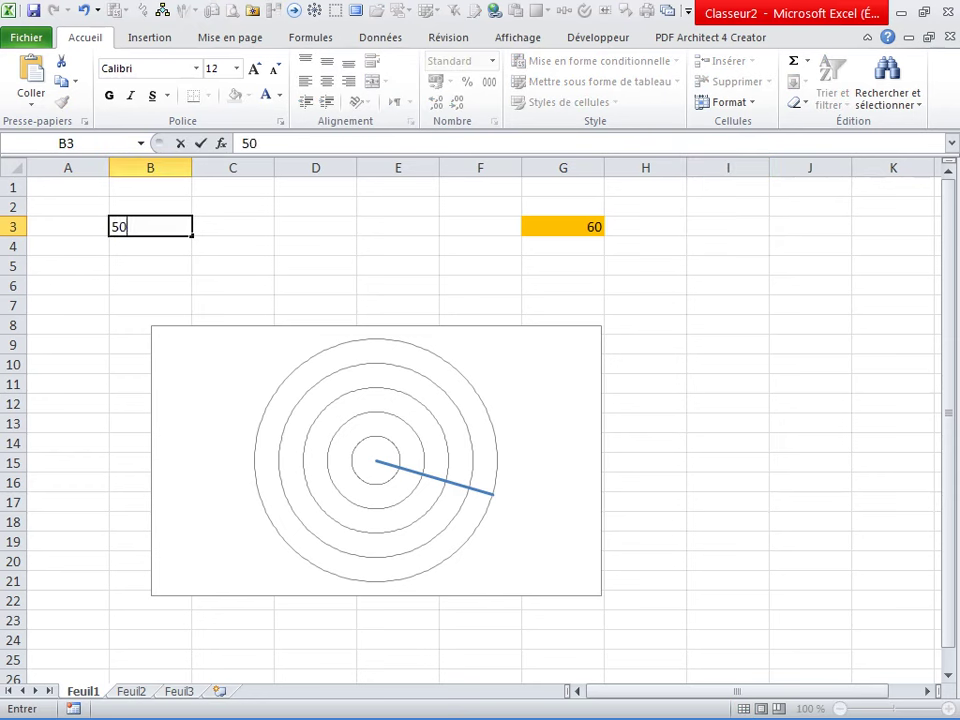
pyautogui.click(232, 265)
pyautogui.click(150, 226)
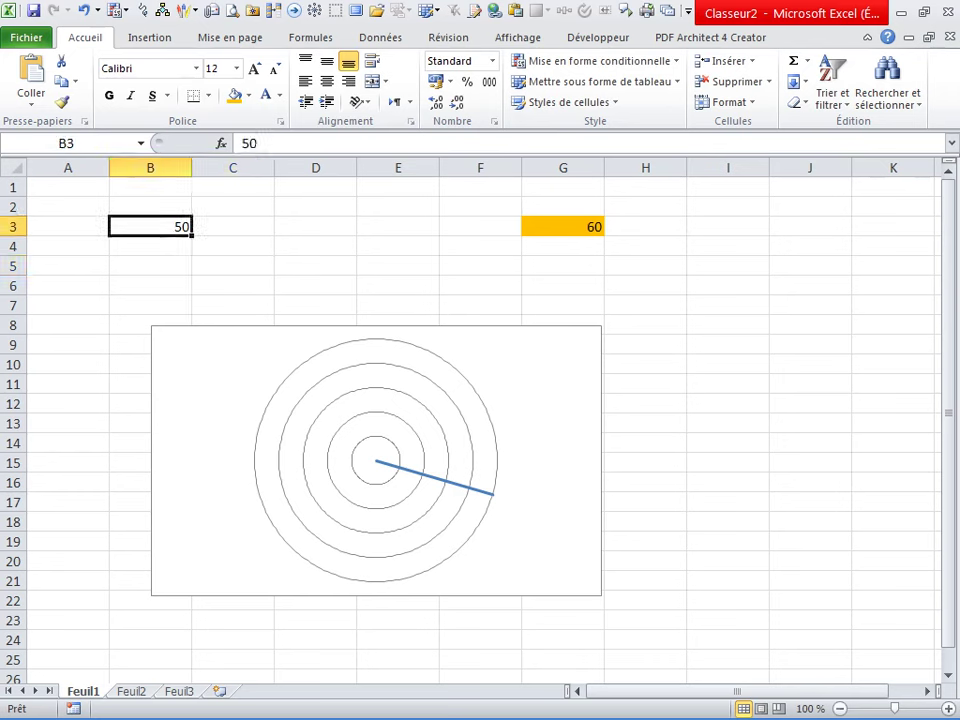
pyautogui.rightClick(175, 228)
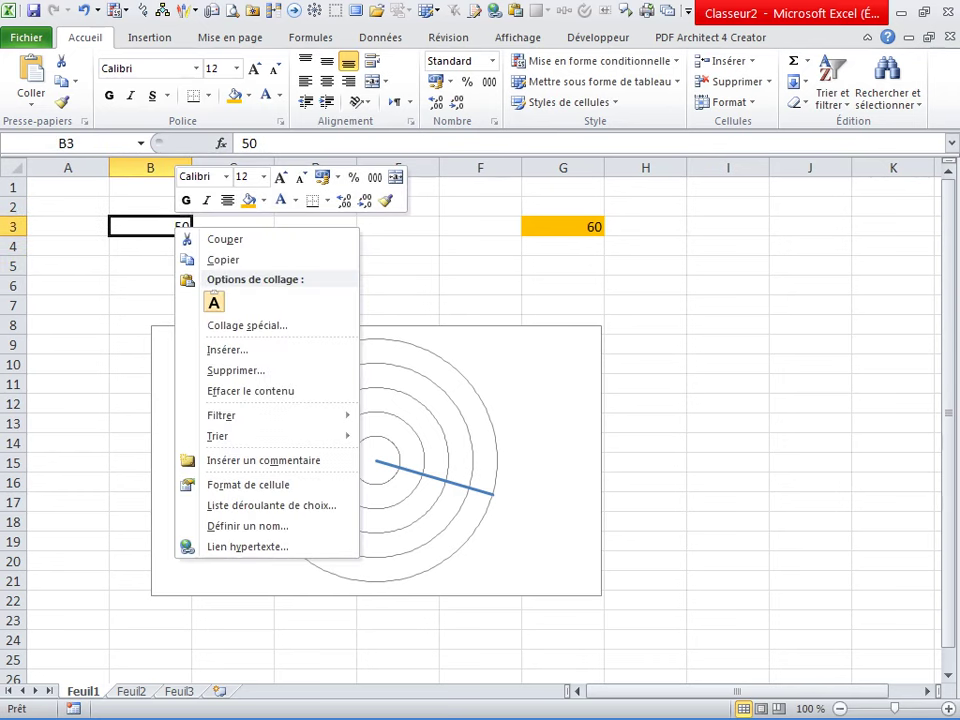
pyautogui.click(249, 199)
pyautogui.click(315, 245)
pyautogui.click(563, 227)
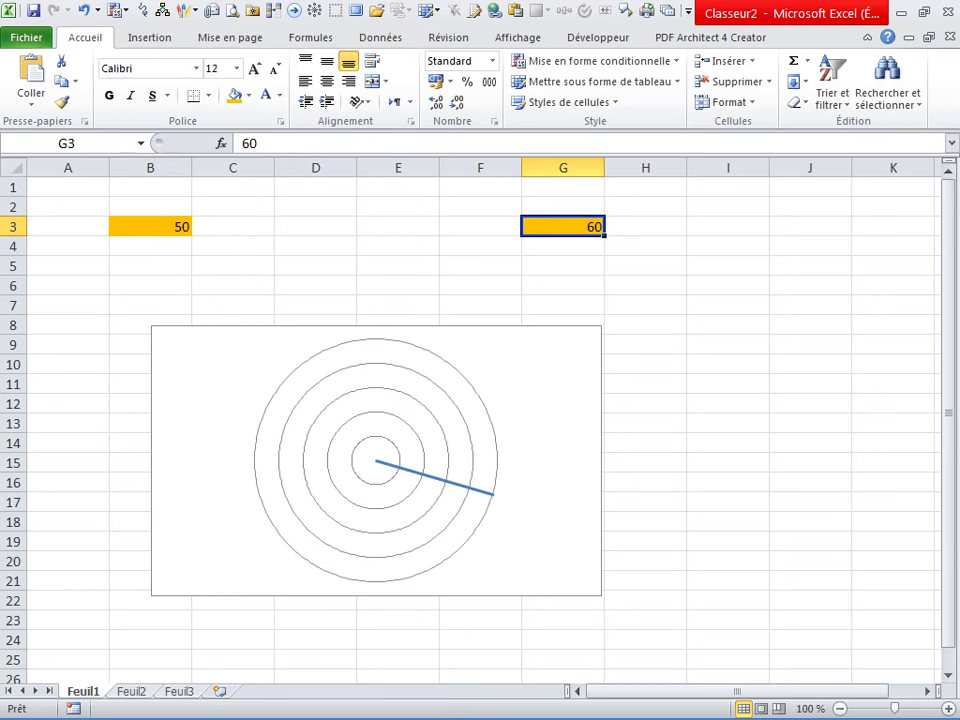
# - Enter =SI(B3>50;B3+150+1;B3-50+1) in G3, which returns 1
pyautogui.write('=si')
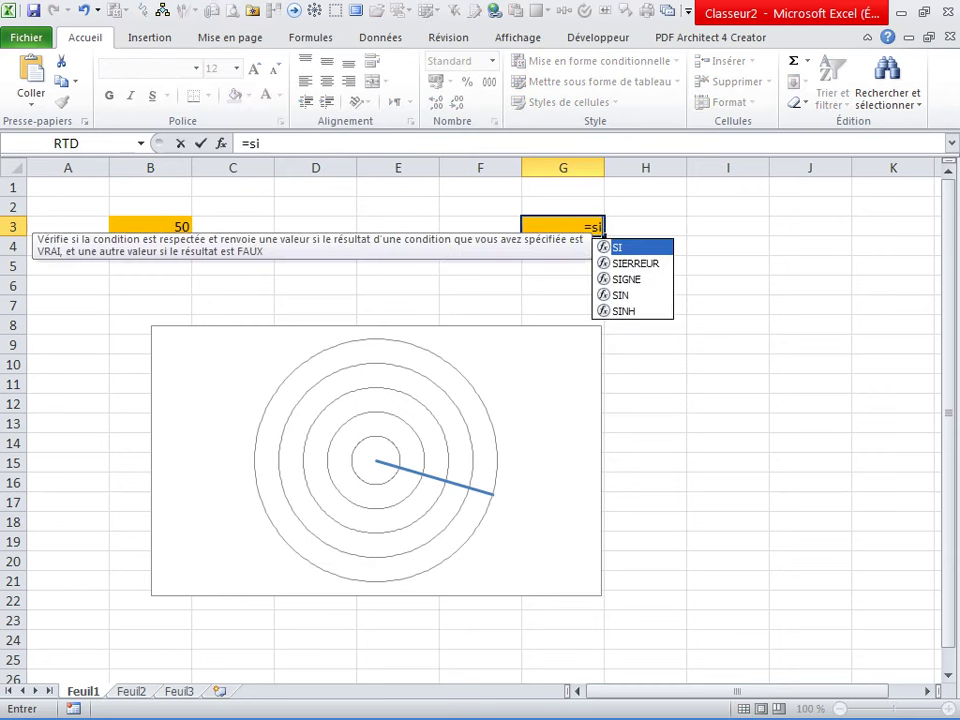
pyautogui.write('(')
pyautogui.click(150, 227)
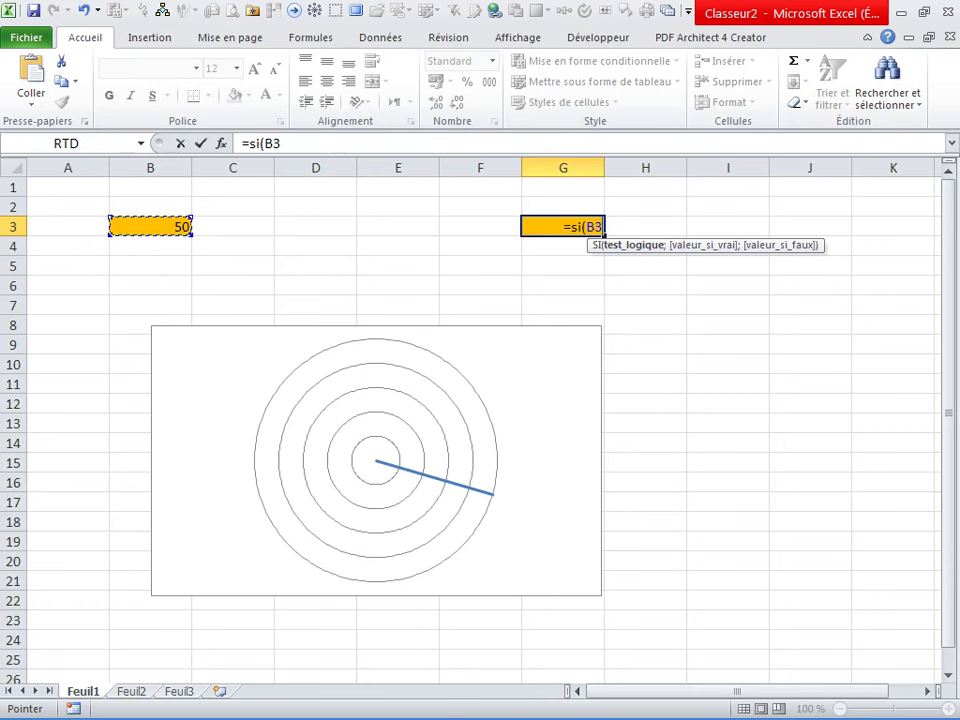
pyautogui.write('>50')
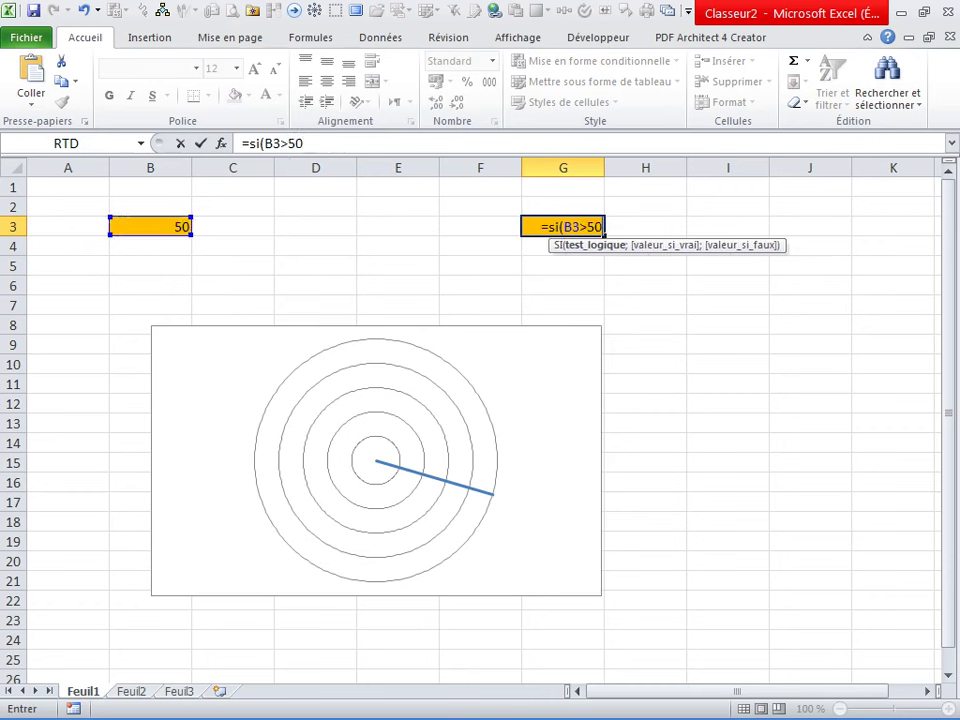
pyautogui.write(';')
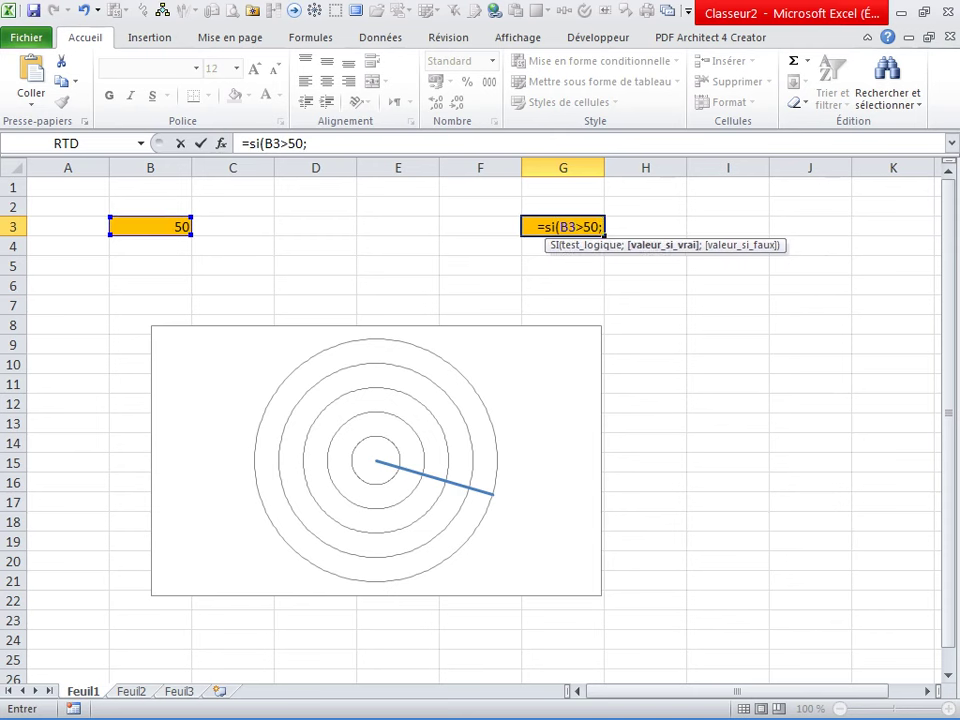
pyautogui.click(150, 227)
pyautogui.write('+150;')
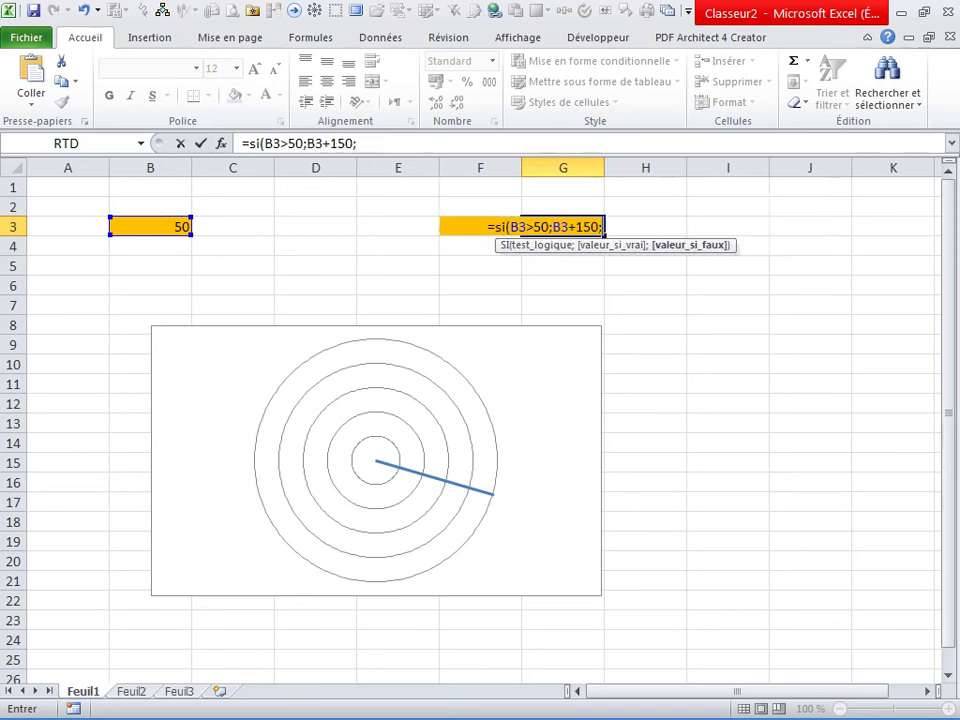
pyautogui.write('B3-50+')
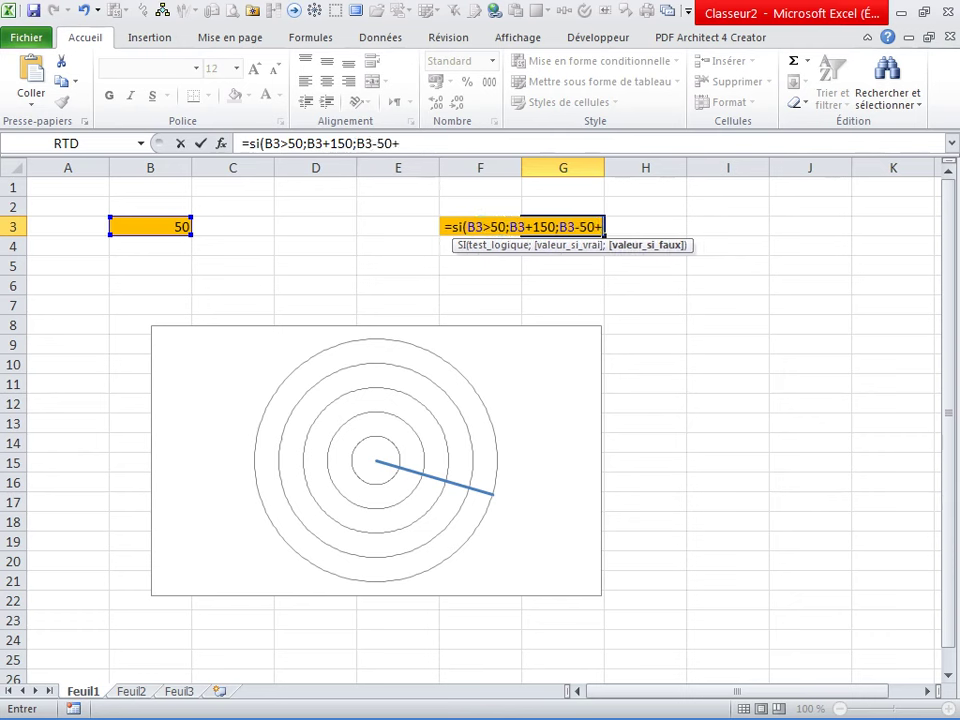
pyautogui.write('1')
pyautogui.press('F2')
pyautogui.press('Left')
pyautogui.press('Left')
pyautogui.press('Left')
pyautogui.write('+1')
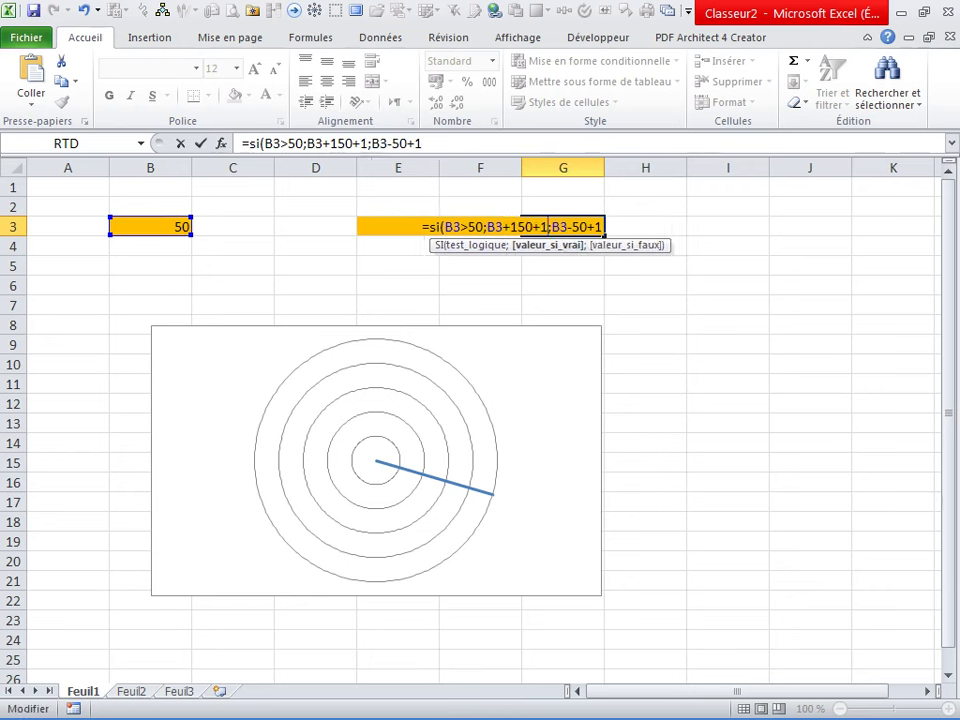
pyautogui.click(422, 143)
pyautogui.write(')')
pyautogui.press('Return')
# - Recheck G3's formula and B3's input value of 50
pyautogui.click(398, 266)
pyautogui.click(563, 227)
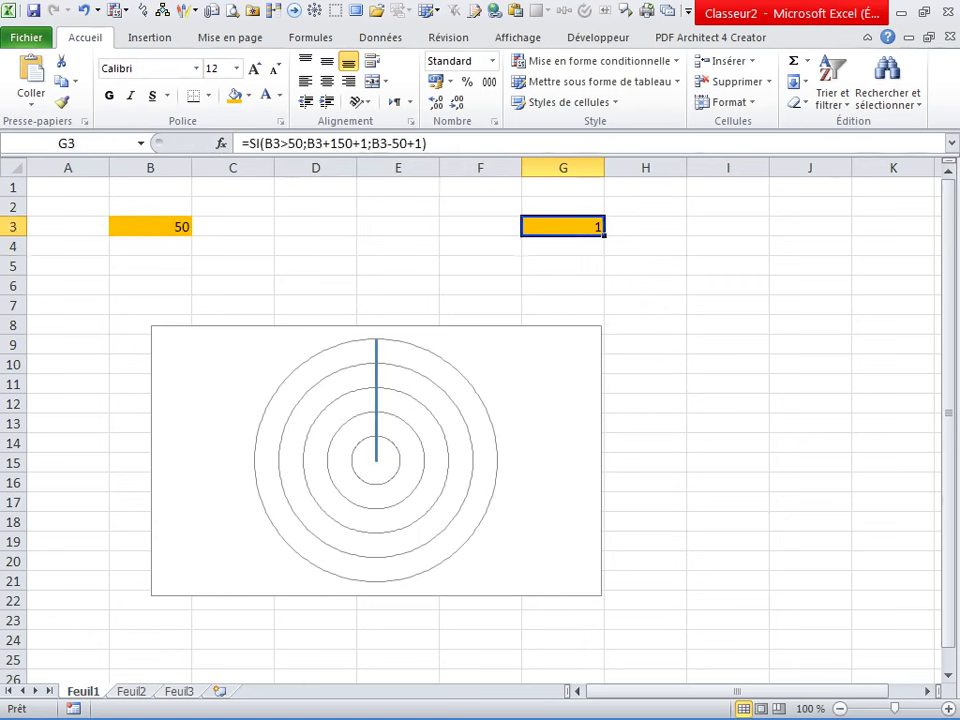
pyautogui.click(150, 227)
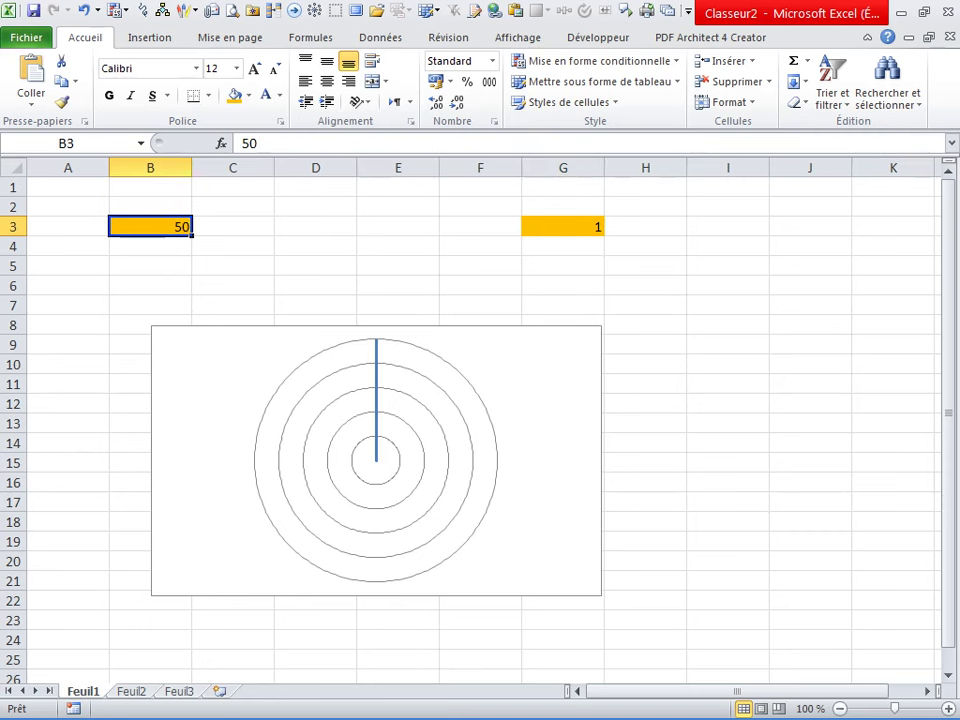
# - Review the G3 formula and test the needle with 20 in B3
pyautogui.click(563, 227)
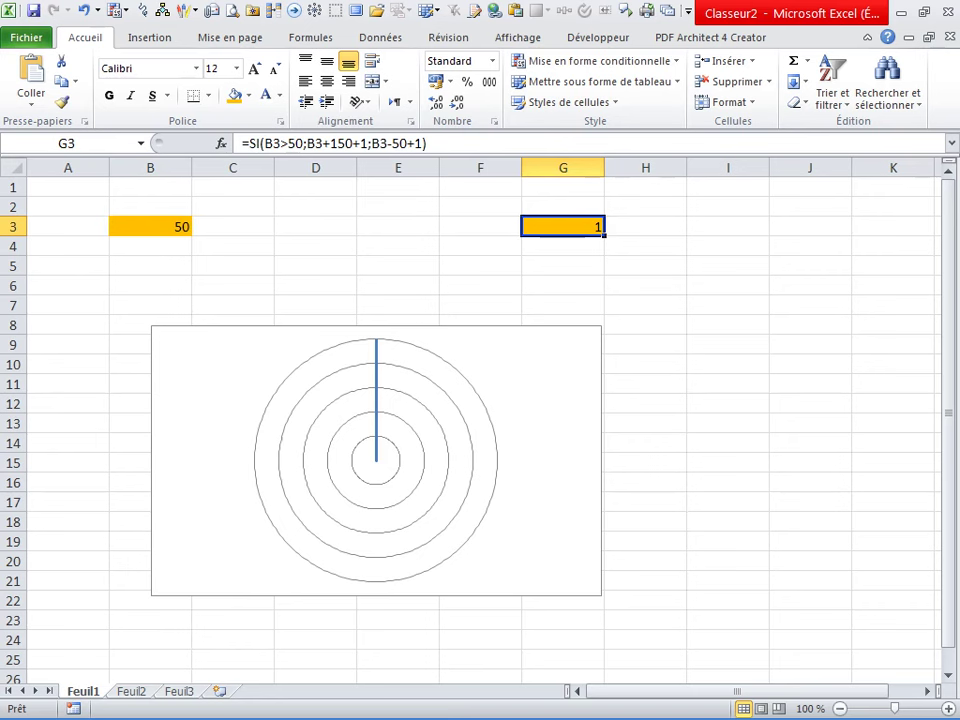
pyautogui.click(150, 227)
pyautogui.click(563, 227)
pyautogui.click(150, 227)
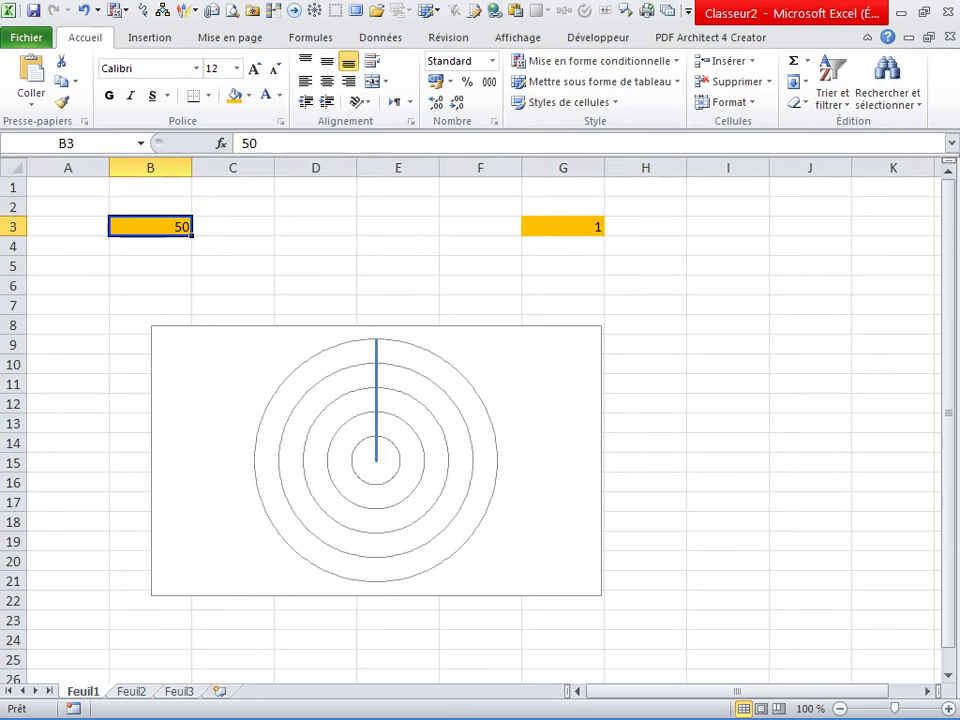
pyautogui.write('20')
pyautogui.press('Return')
pyautogui.click(150, 227)
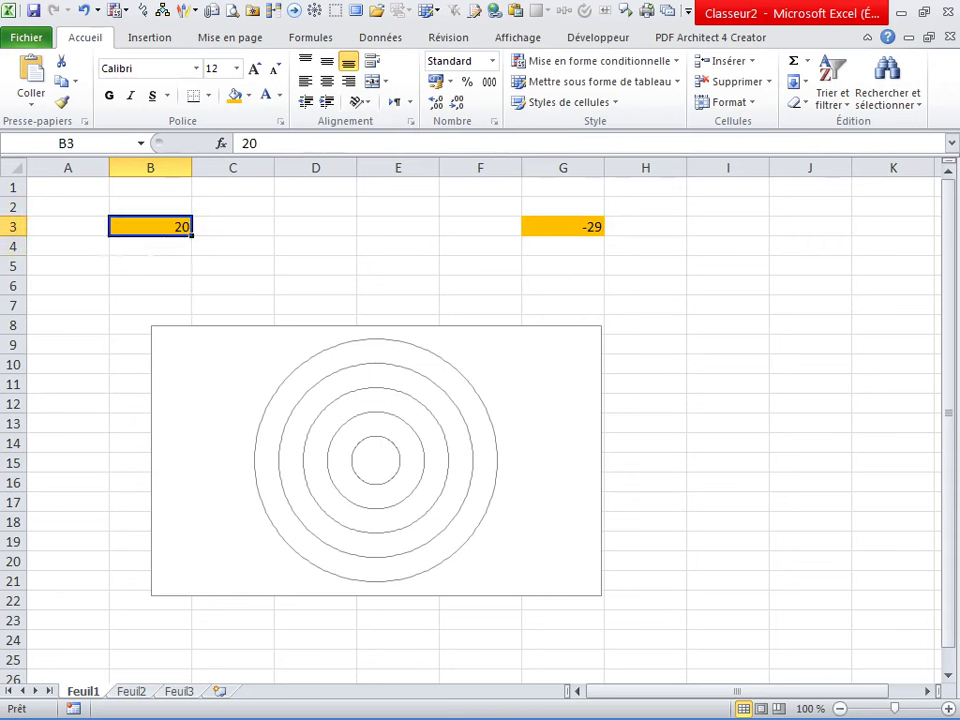
# - Change G3's test from > to <, giving =SI(B3<50;B3+150+1;B3-50+1)
pyautogui.click(563, 227)
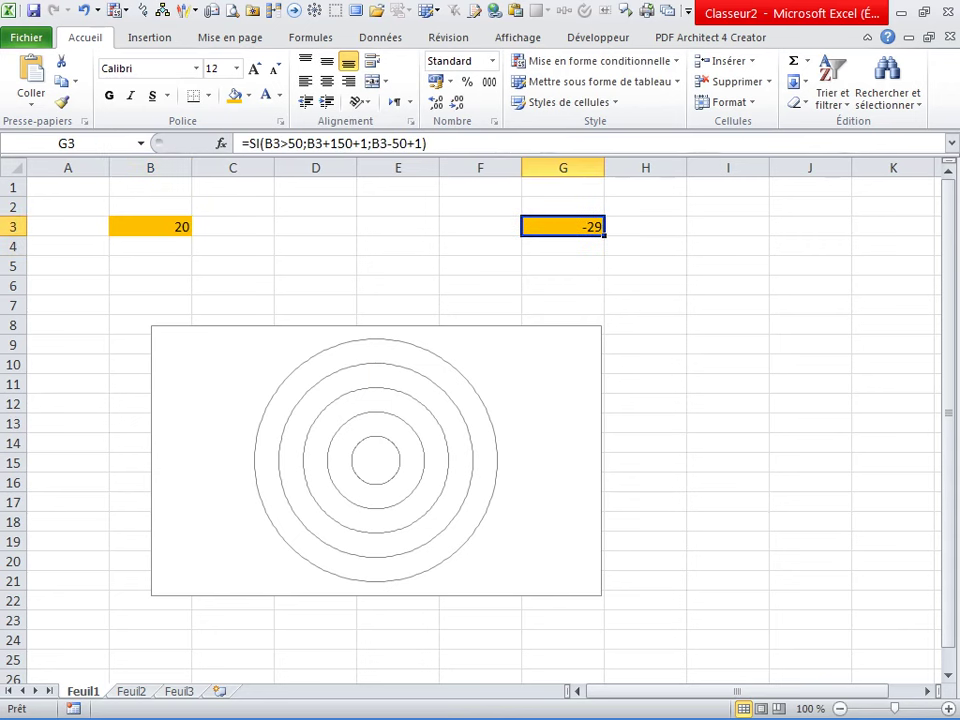
pyautogui.click(283, 143)
pyautogui.press('BackSpace')
pyautogui.write('<')
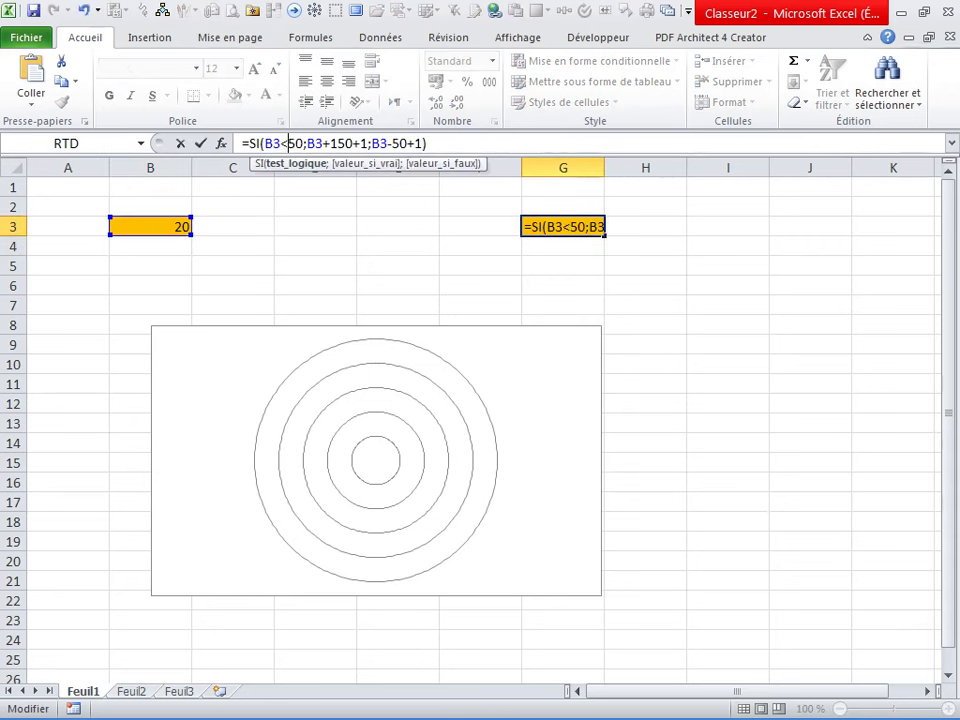
pyautogui.press('Return')
pyautogui.click(563, 227)
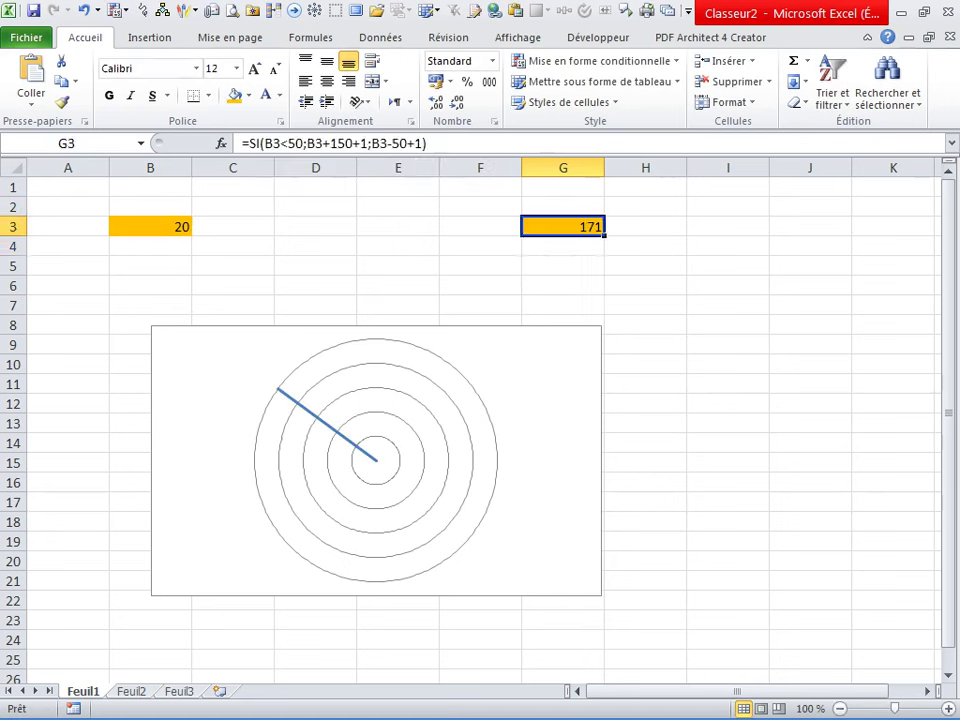
# - Test the needle with 0, 54 and 100 in B3, leaving it at 100
pyautogui.click(150, 227)
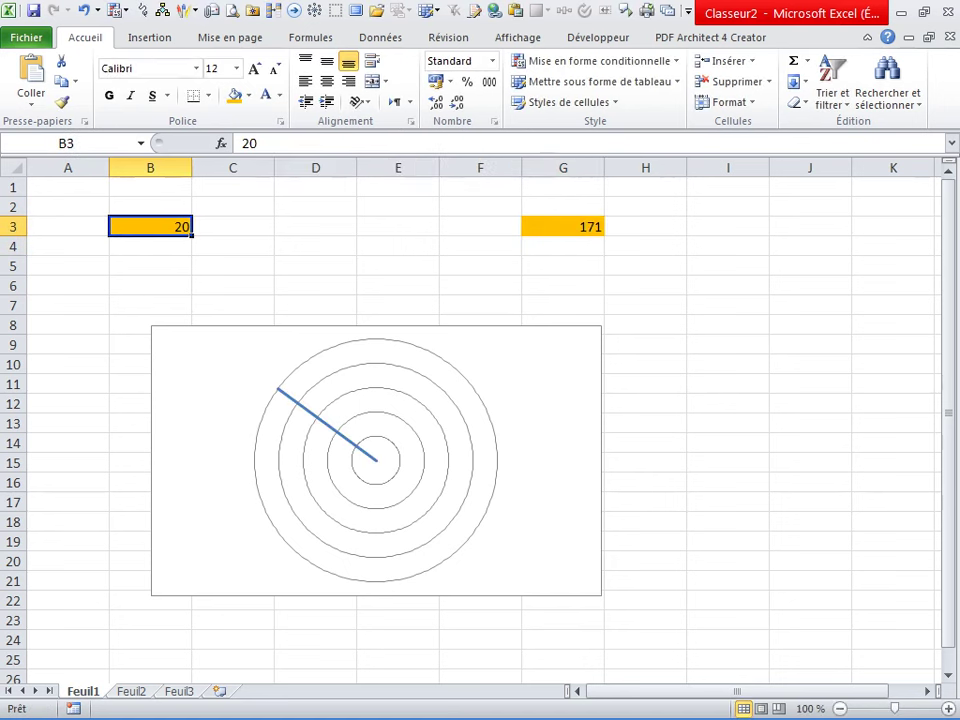
pyautogui.write('0')
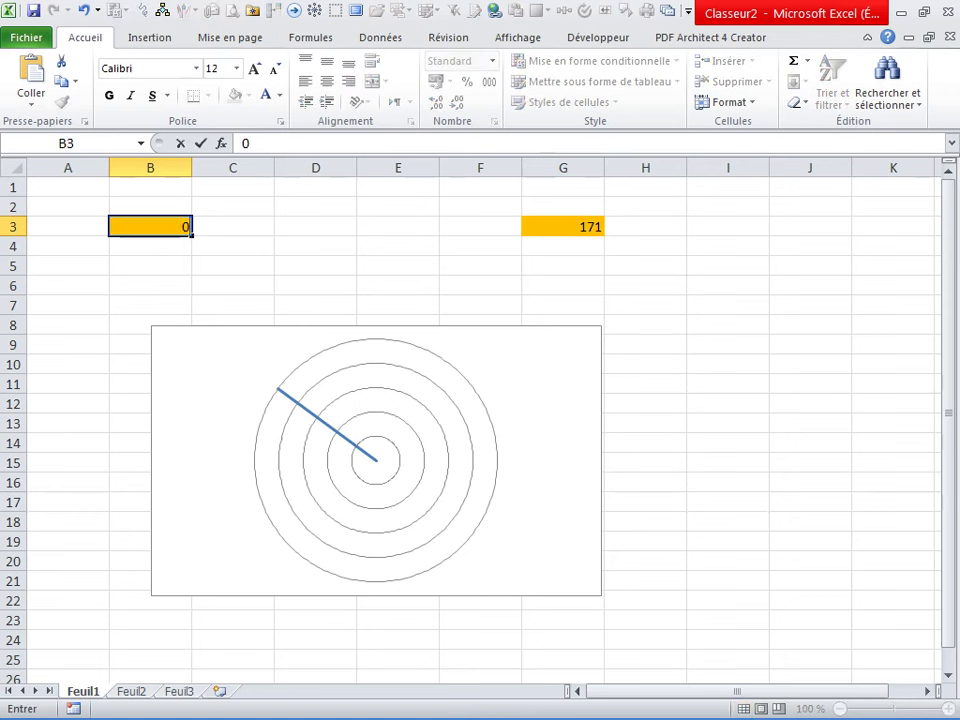
pyautogui.press('Return')
pyautogui.click(150, 227)
pyautogui.write('54')
pyautogui.press('Return')
pyautogui.click(150, 227)
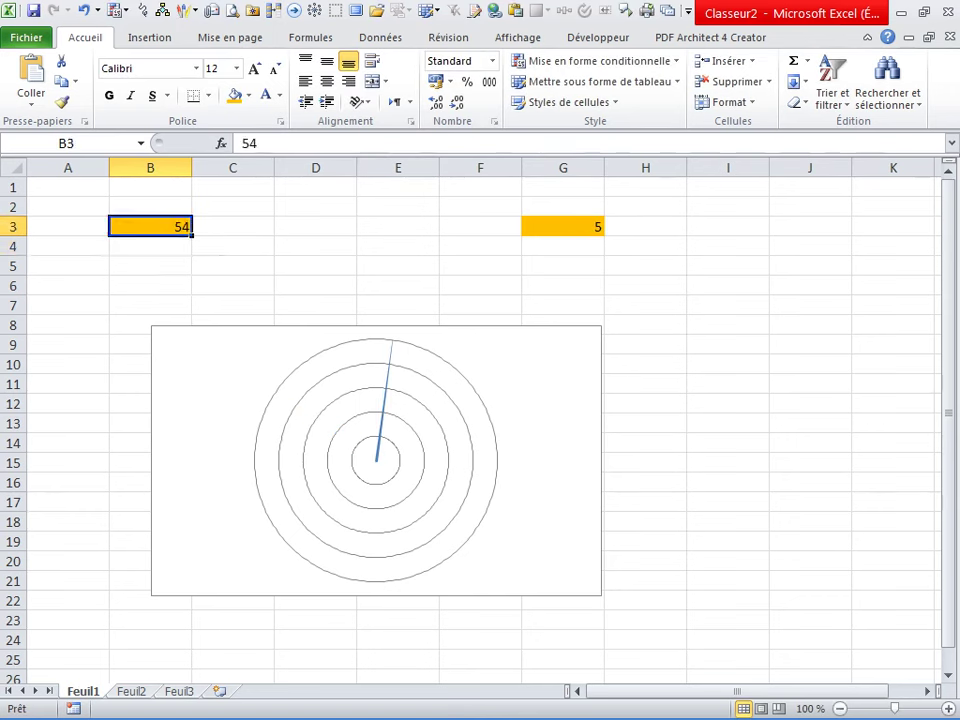
pyautogui.write('100')
pyautogui.press('Return')
pyautogui.click(315, 265)
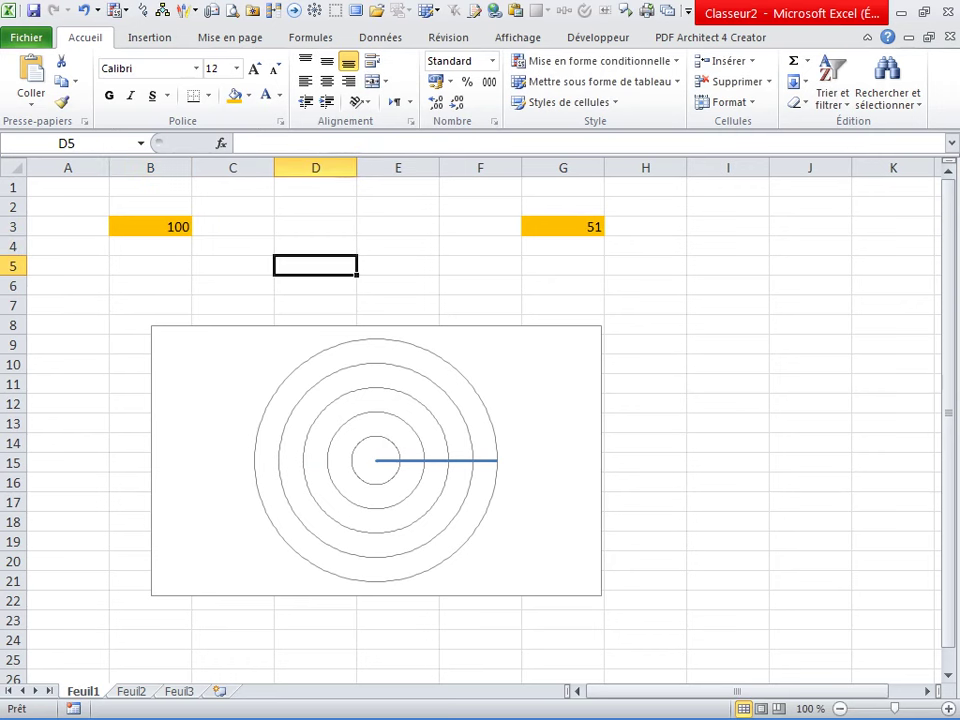
pyautogui.click(645, 345)
pyautogui.click(728, 265)
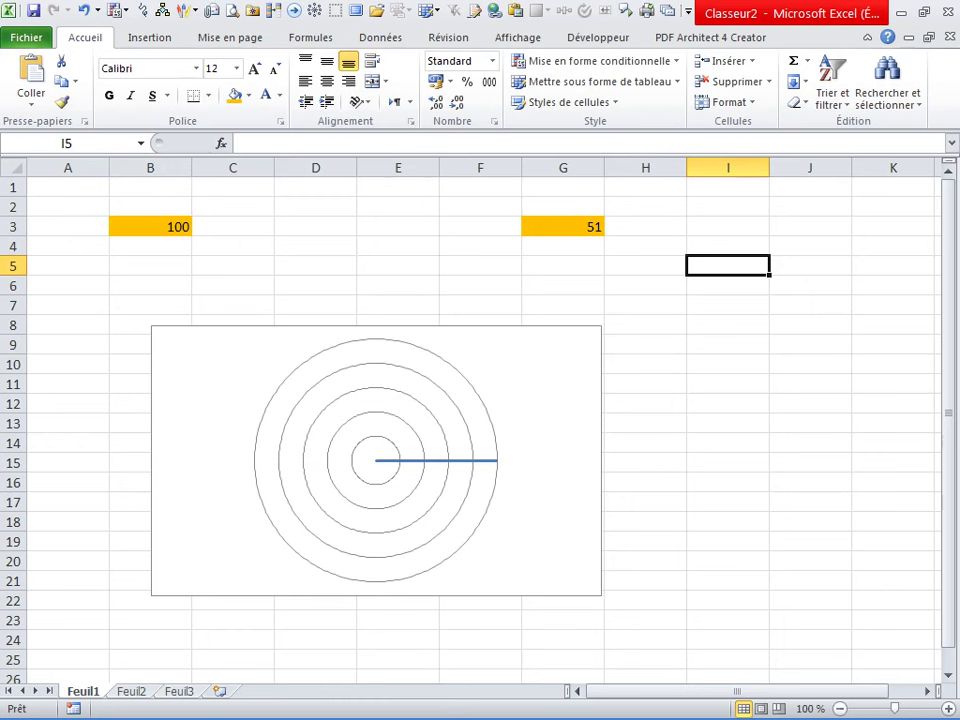
# - Enter the band sizes 80, 15 and 5 in I5:I7
pyautogui.write('9')
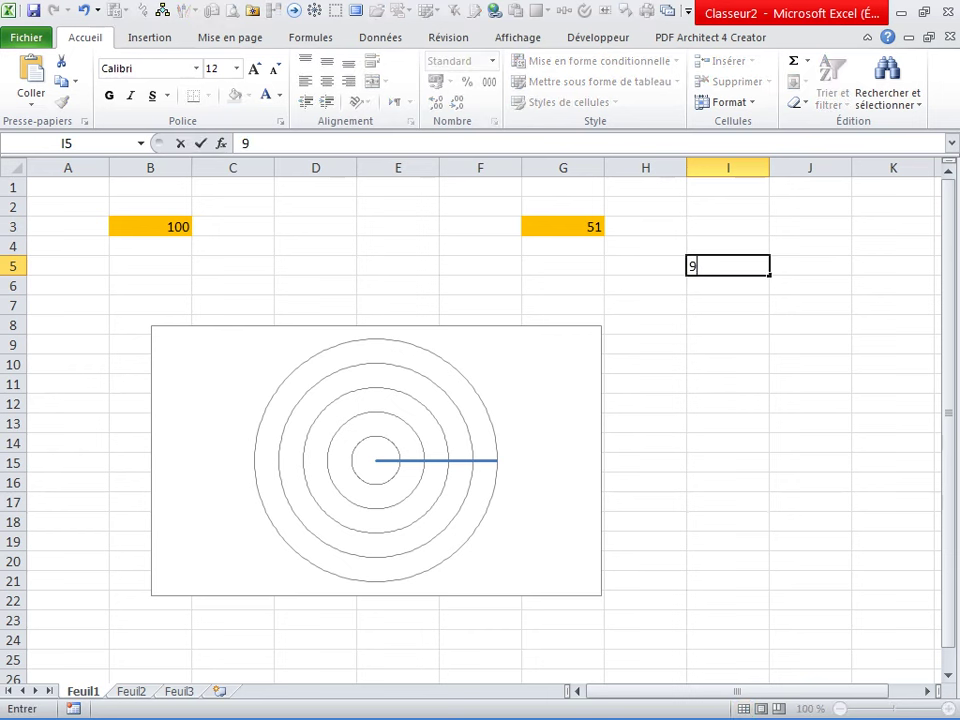
pyautogui.press('BackSpace')
pyautogui.write('80')
pyautogui.press('Return')
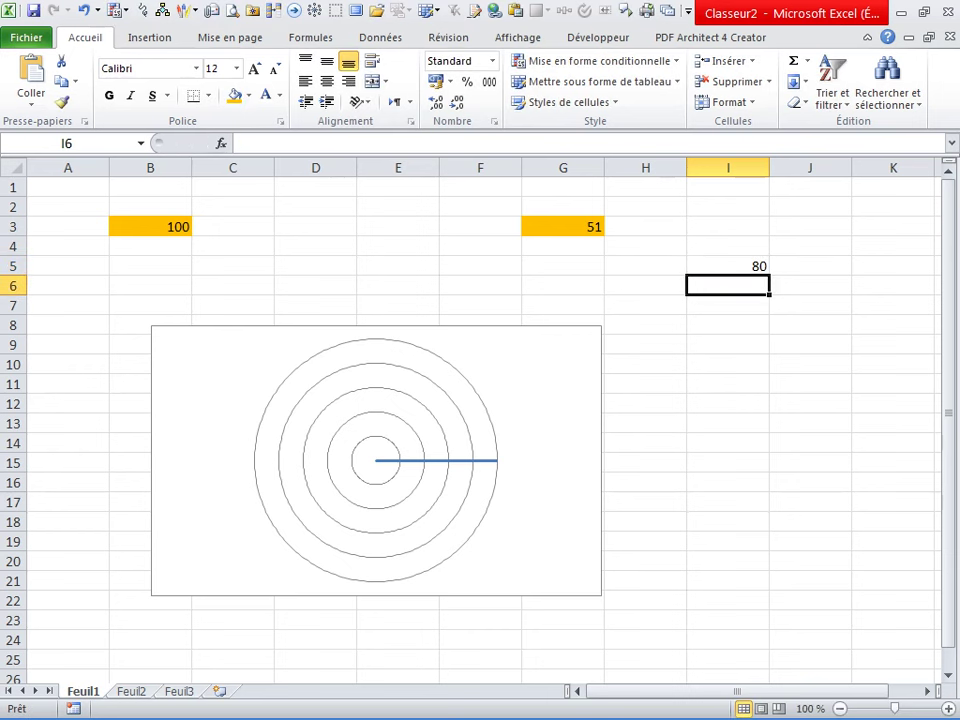
pyautogui.write('15')
pyautogui.press('Return')
pyautogui.write('5')
pyautogui.press('Return')
# - Enter the total 100 in I8 and check it against the band values
pyautogui.moveTo(728, 266); pyautogui.dragTo(728, 305)
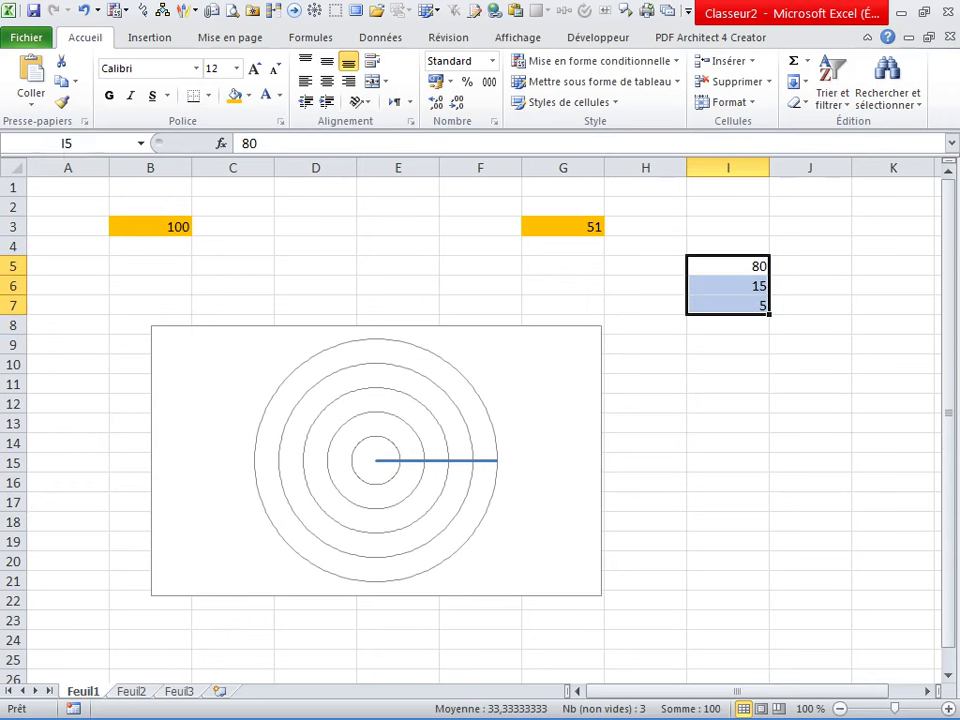
pyautogui.click(728, 325)
pyautogui.write('100')
pyautogui.press('Return')
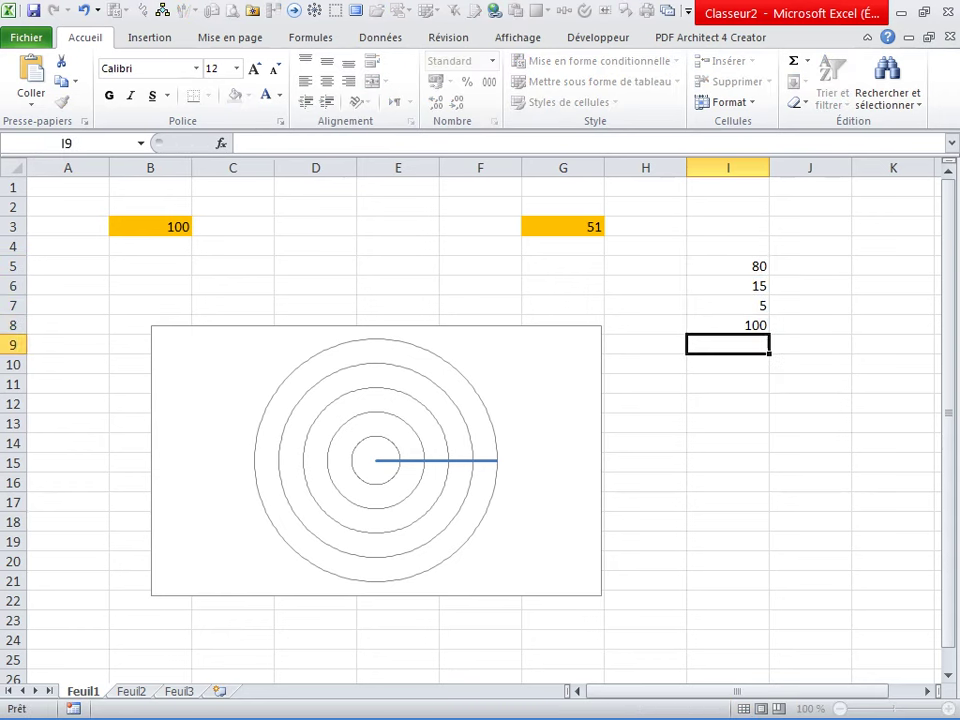
pyautogui.click(728, 384)
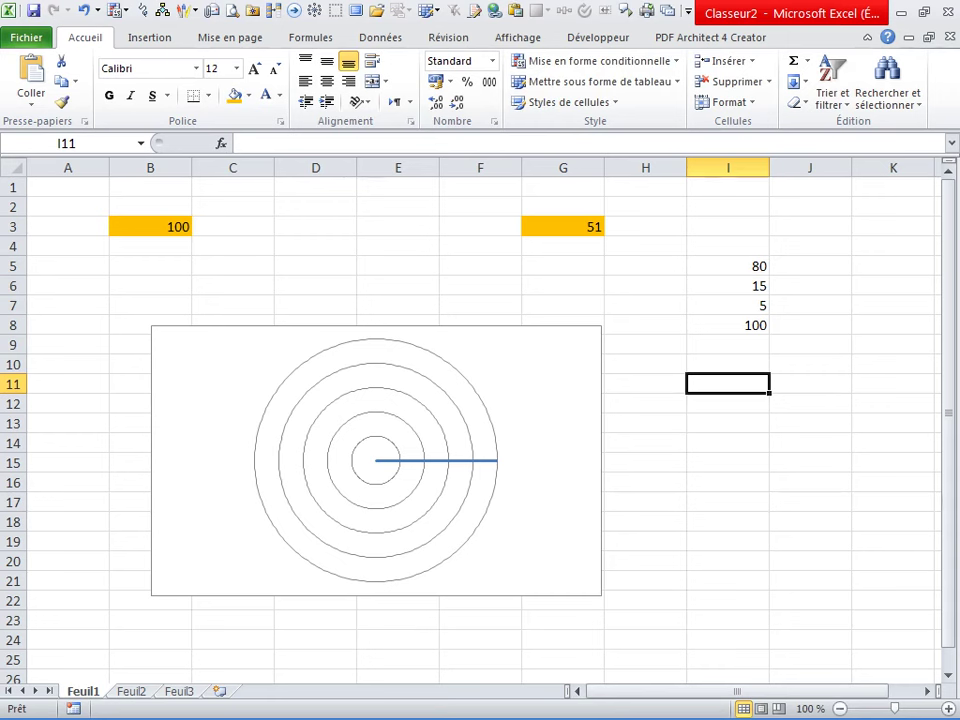
pyautogui.moveTo(728, 266); pyautogui.dragTo(728, 305)
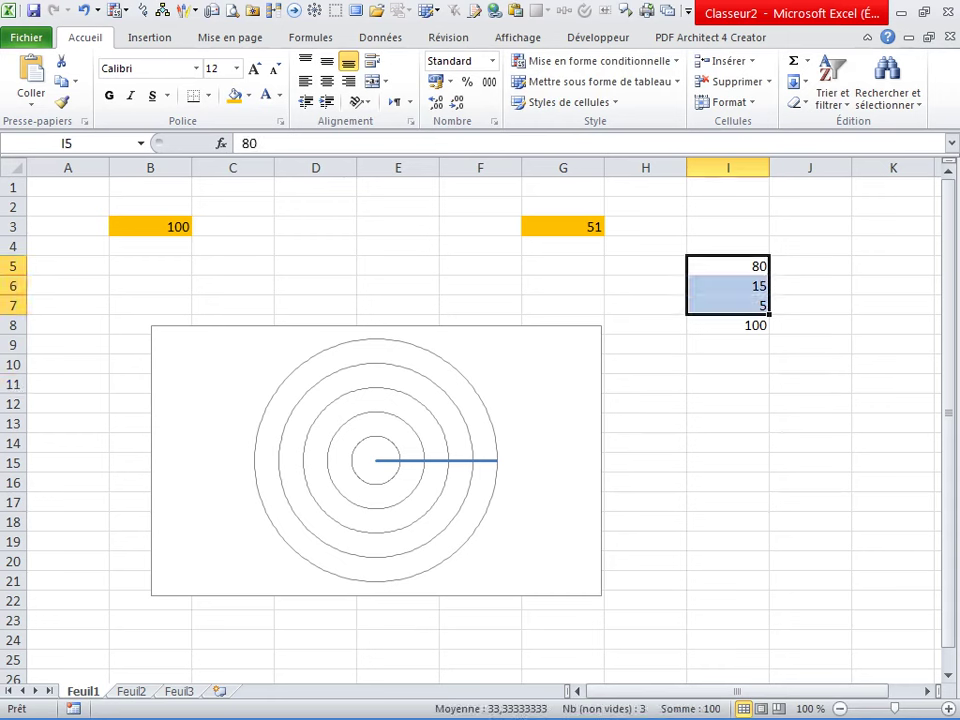
pyautogui.click(728, 325)
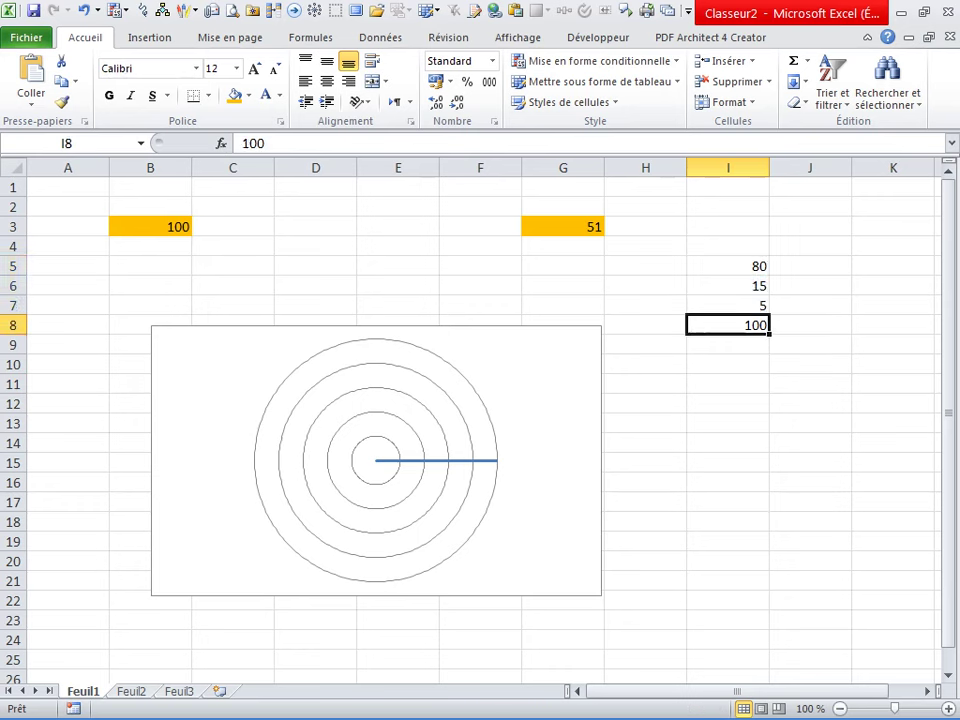
pyautogui.click(728, 384)
# - Add a new chart series with values =Feuil1!$I$5:$I$8
pyautogui.rightClick(461, 368)
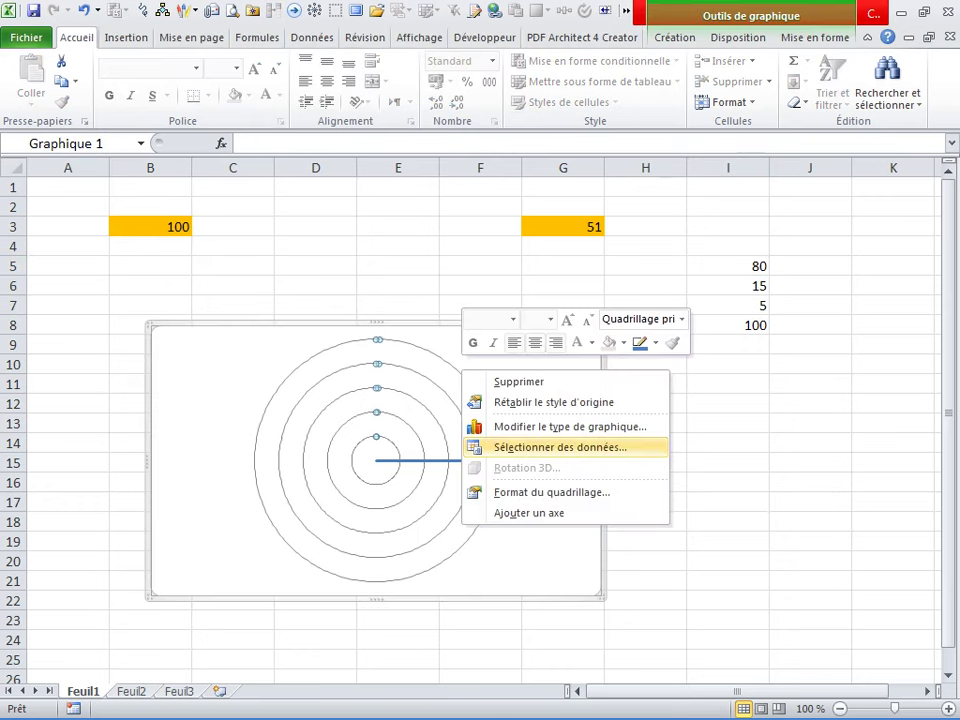
pyautogui.click(545, 446)
pyautogui.click(329, 407)
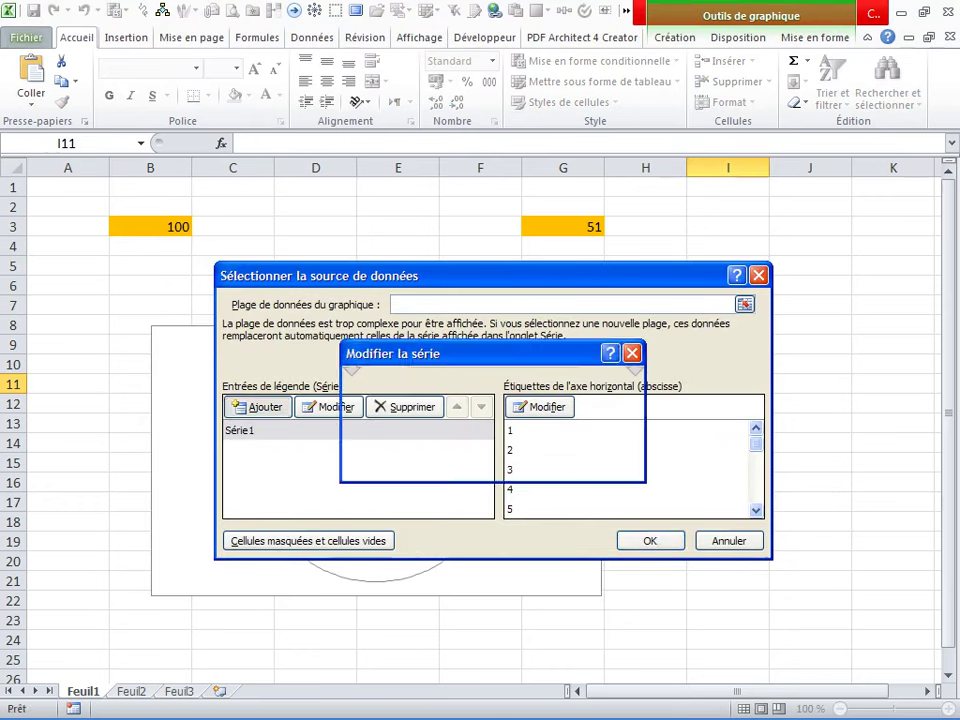
pyautogui.press('Tab')
pyautogui.press('BackSpace')
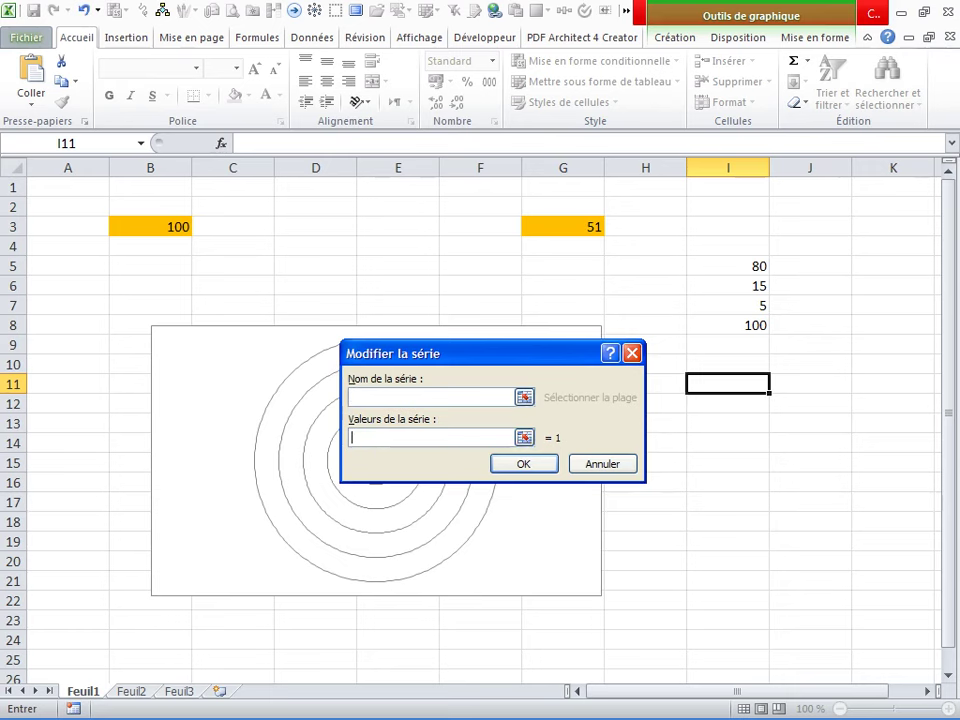
pyautogui.moveTo(728, 266); pyautogui.dragTo(760, 330)
pyautogui.press('Return')
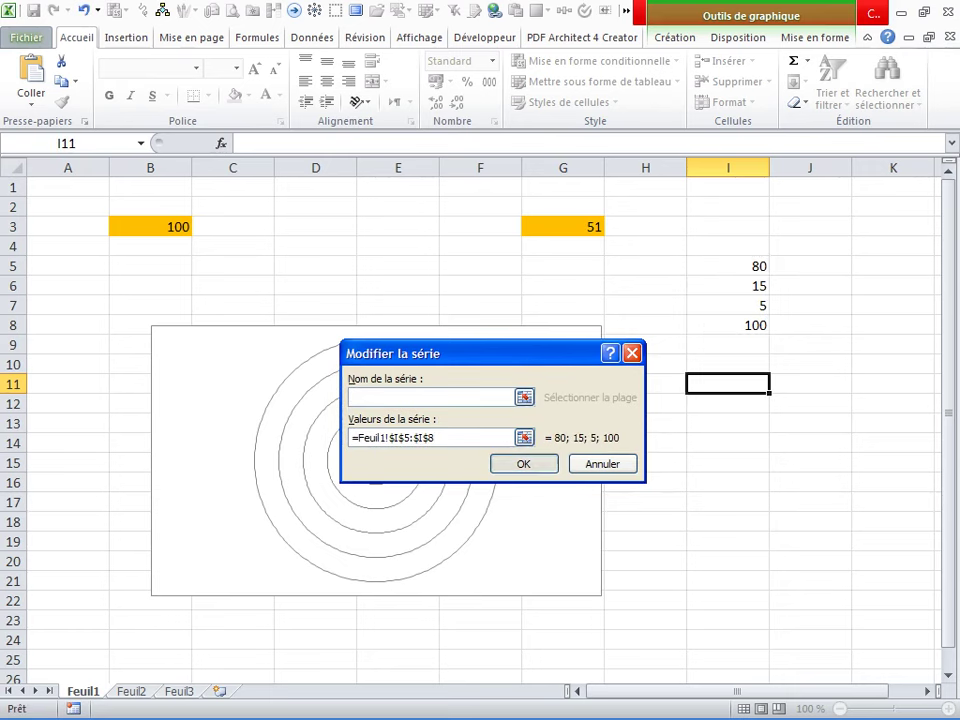
pyautogui.press('Return')
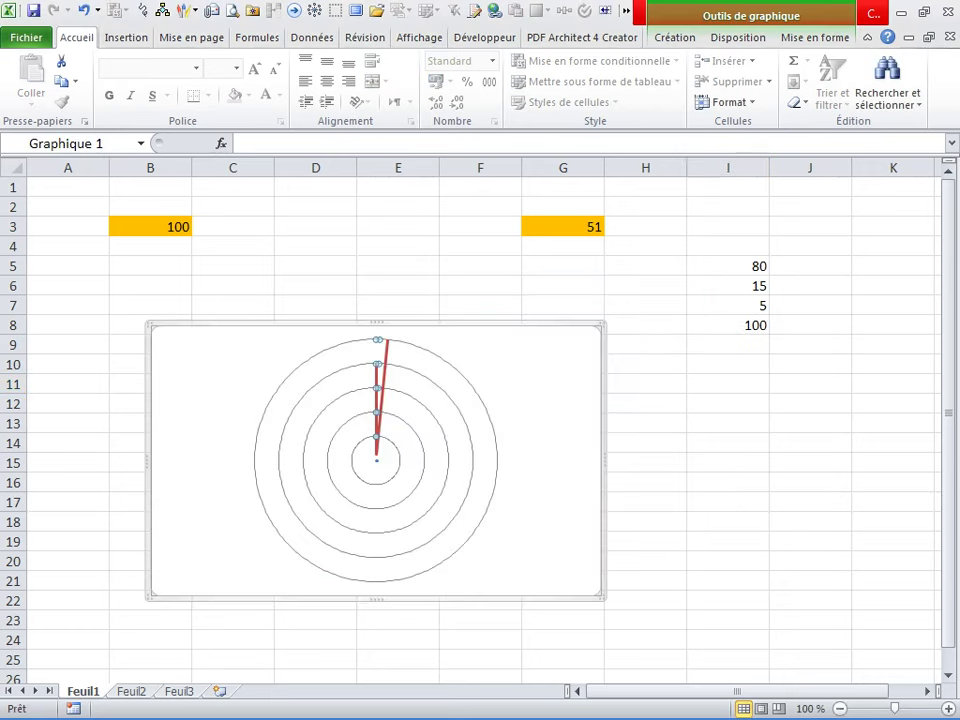
pyautogui.click(645, 501)
# - Change the new series' chart type to Anneau (doughnut)
pyautogui.click(379, 362)
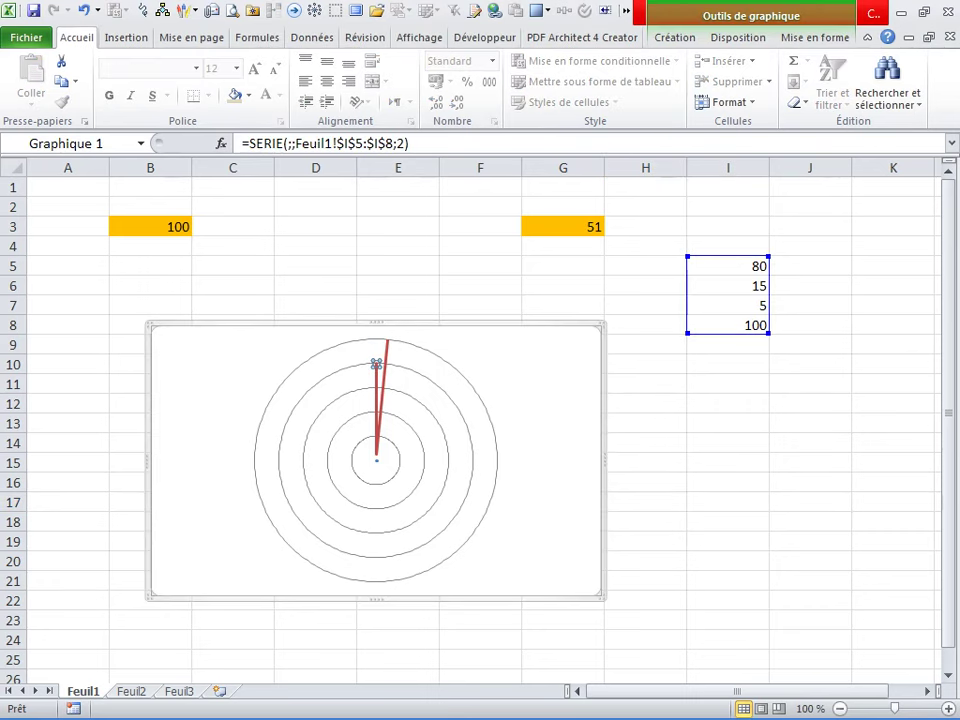
pyautogui.rightClick(381, 358)
pyautogui.press('Down')
pyautogui.press('Down')
pyautogui.press('Down')
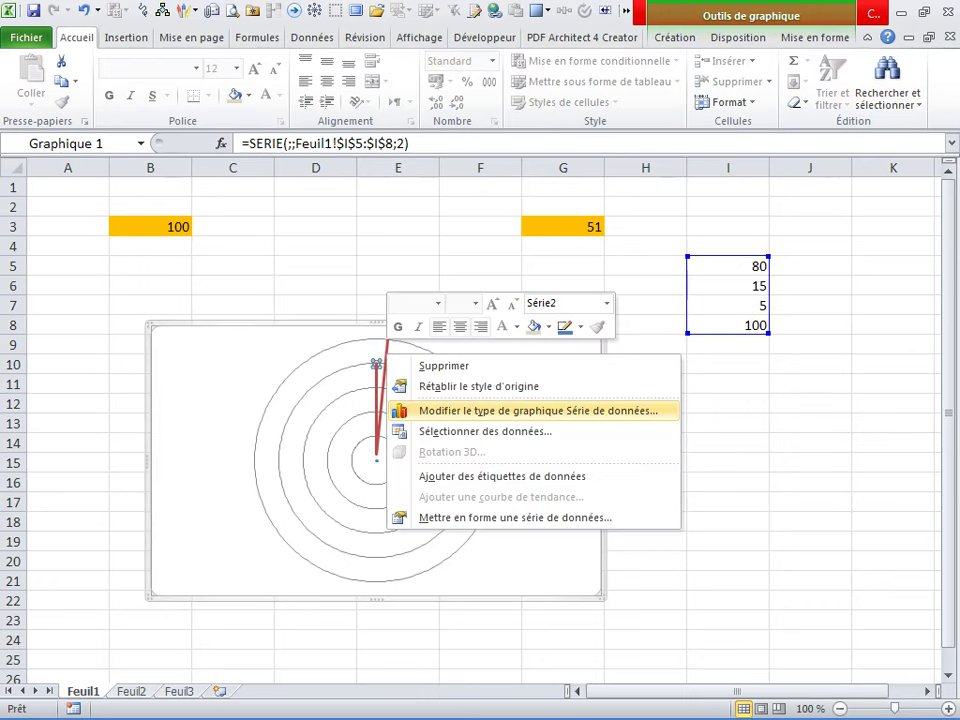
pyautogui.press('Return')
pyautogui.click(189, 425)
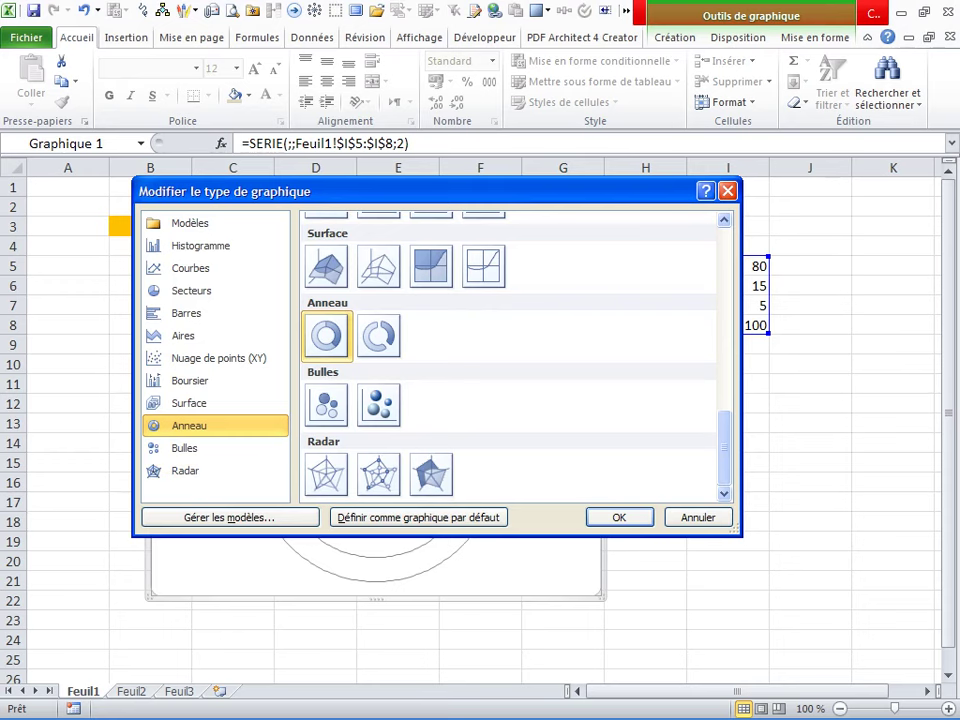
pyautogui.press('Return')
pyautogui.click(645, 482)
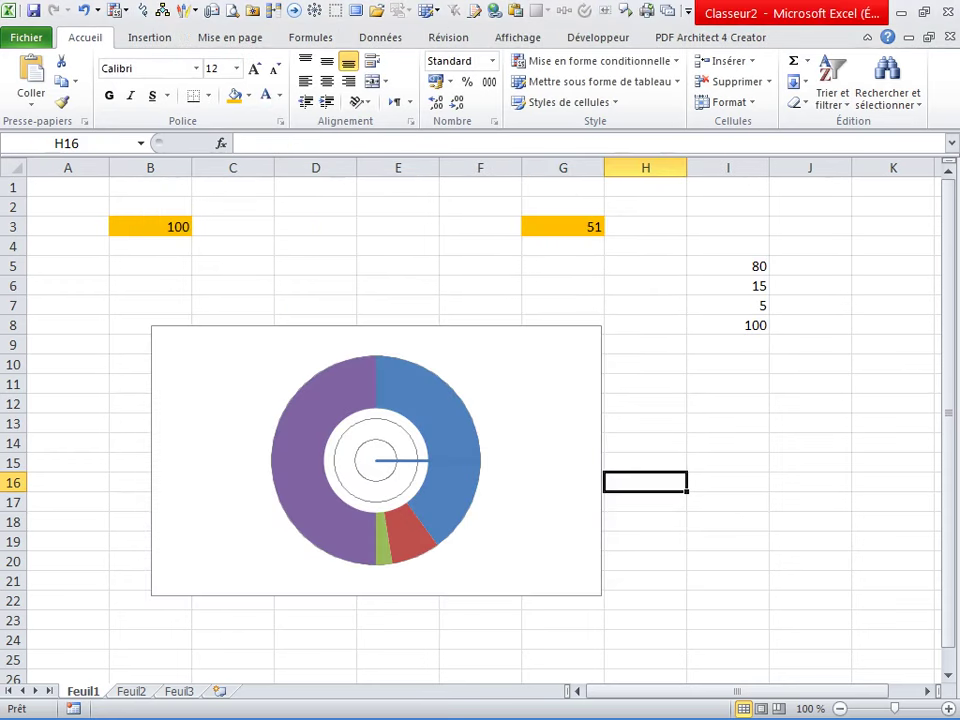
# - Set the doughnut's hole size to 75% and first slice angle to 270°
pyautogui.click(438, 418)
pyautogui.rightClick(438, 418)
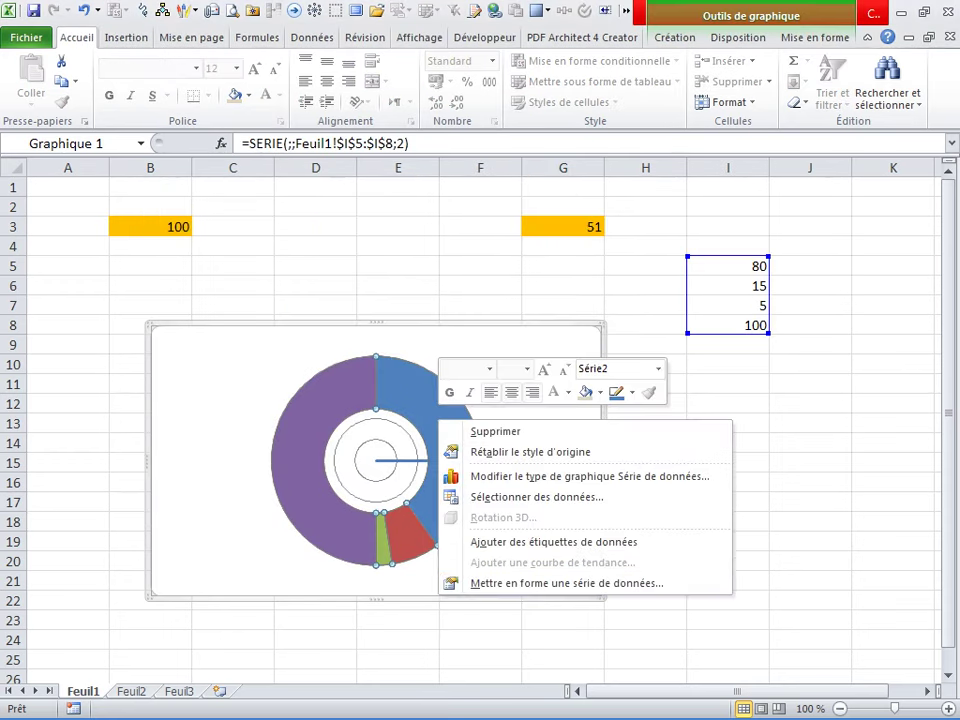
pyautogui.click(566, 583)
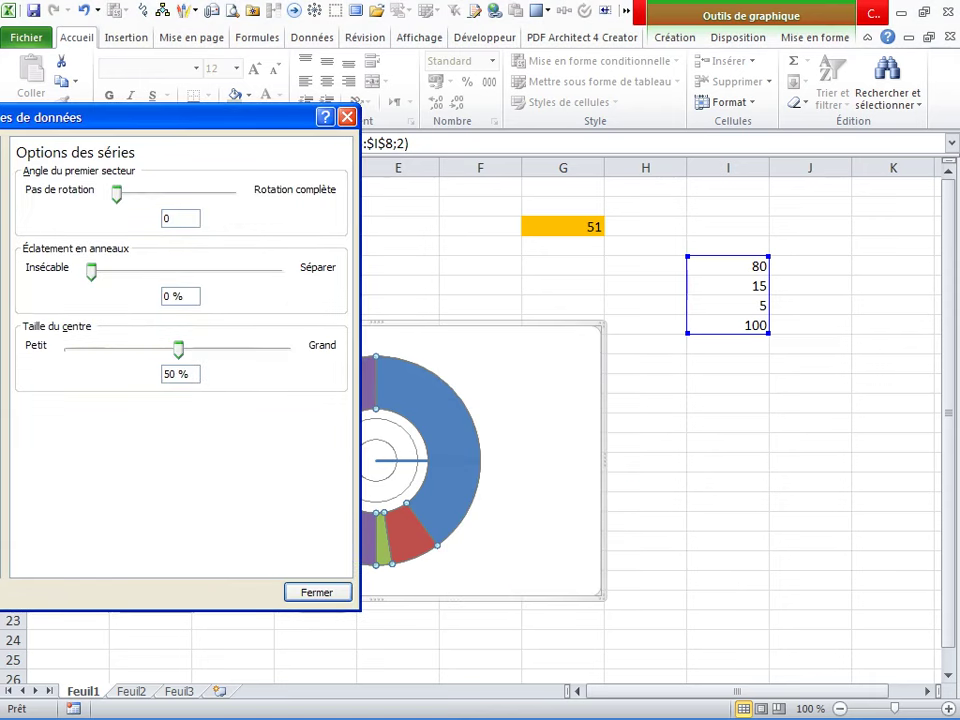
pyautogui.moveTo(178, 349); pyautogui.dragTo(247, 349)
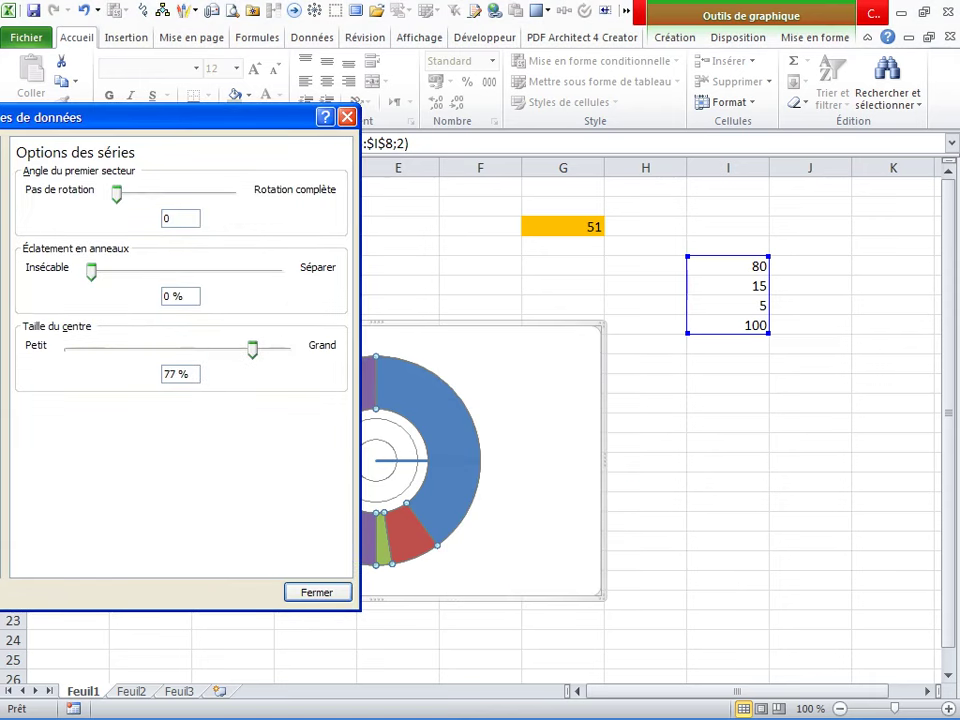
pyautogui.doubleClick(180, 218)
pyautogui.write('270')
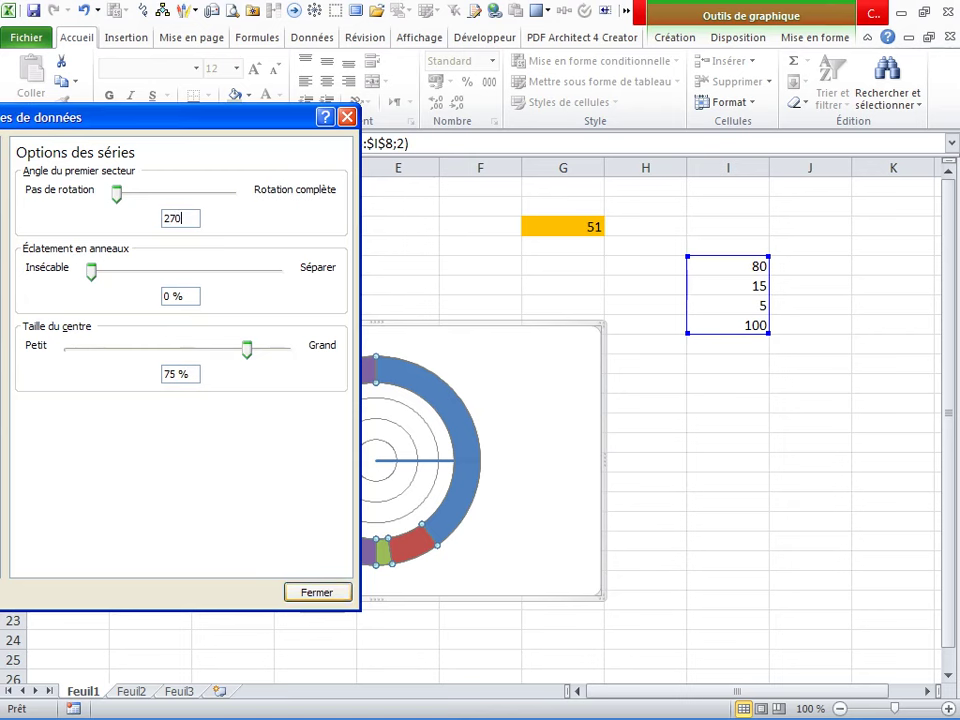
pyautogui.press('Return')
pyautogui.click(728, 521)
# - Give the purple lower segment Aucun remplissage to hide it
pyautogui.click(300, 390)
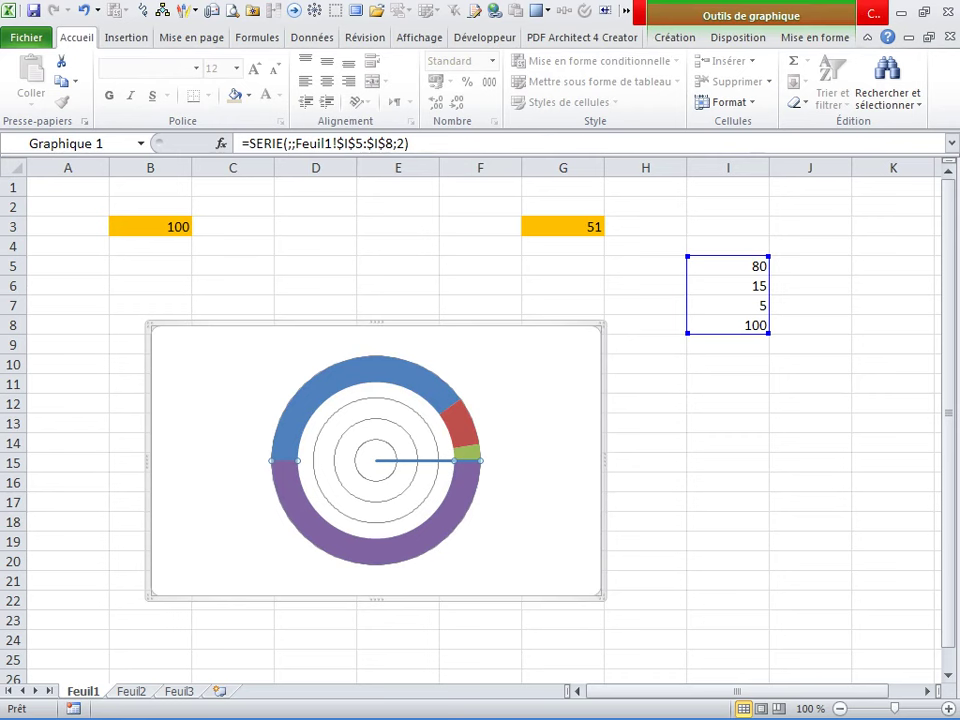
pyautogui.rightClick(466, 453)
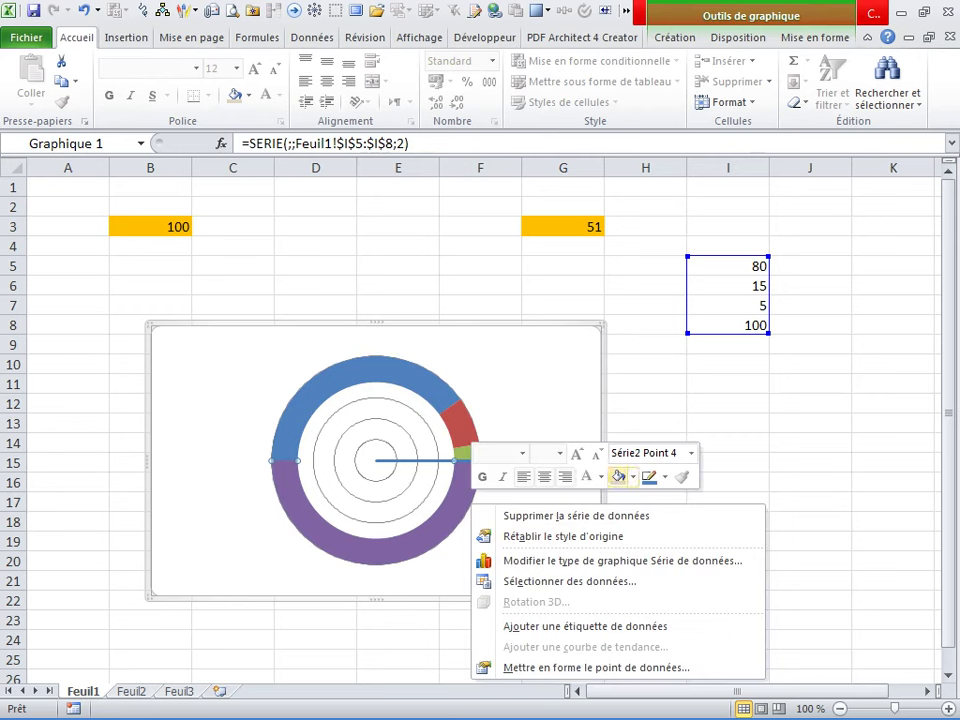
pyautogui.click(632, 477)
pyautogui.click(684, 369)
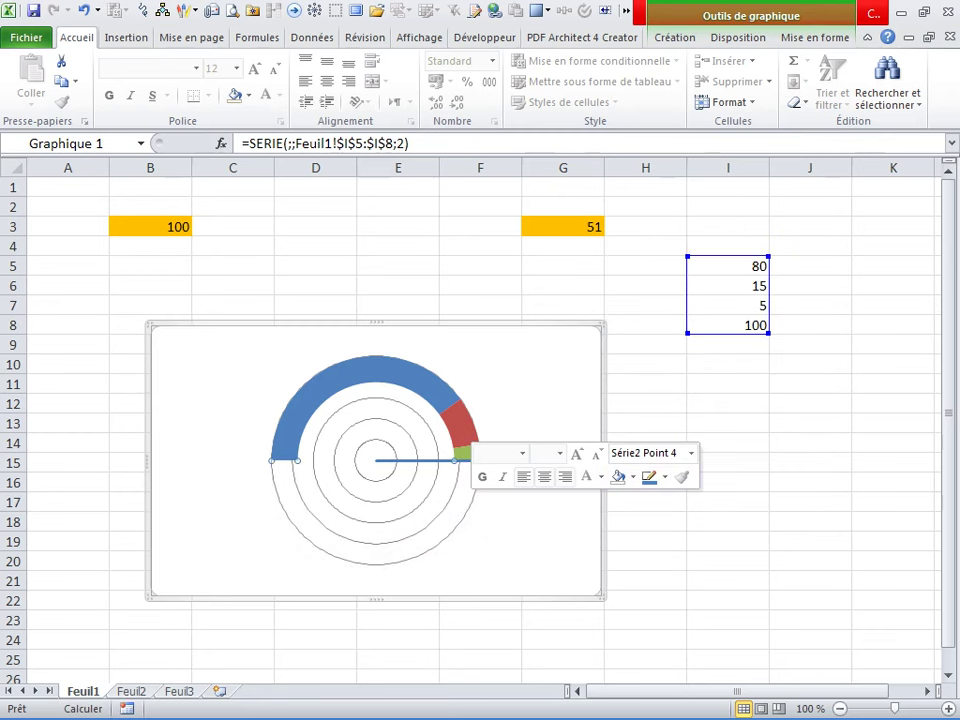
pyautogui.click(727, 423)
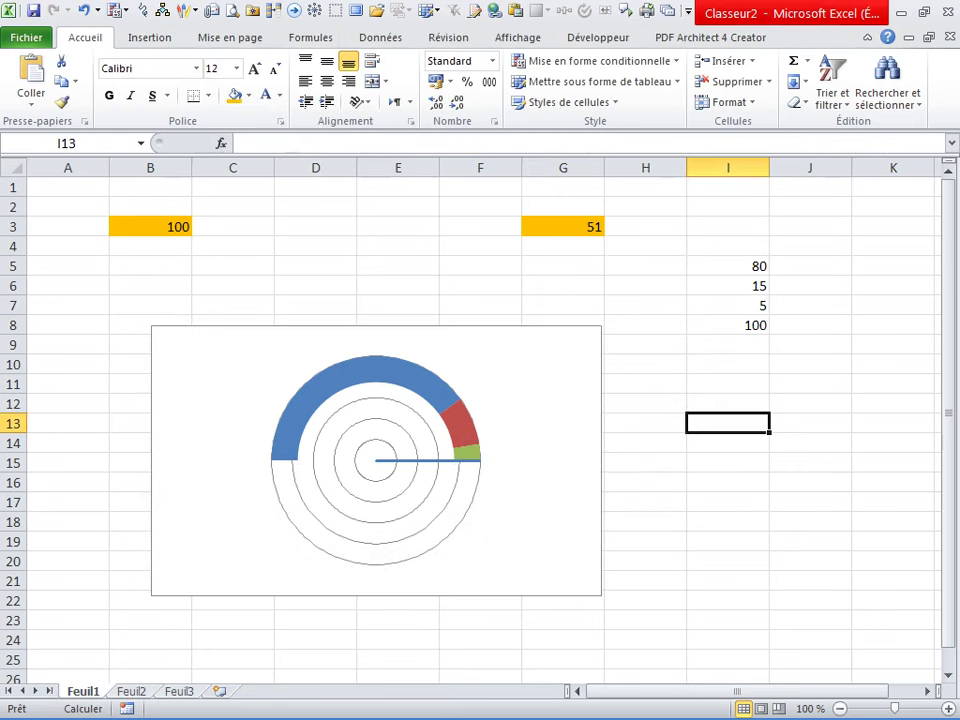
# - Remove the circular radar gridlines from the gauge
pyautogui.click(376, 398)
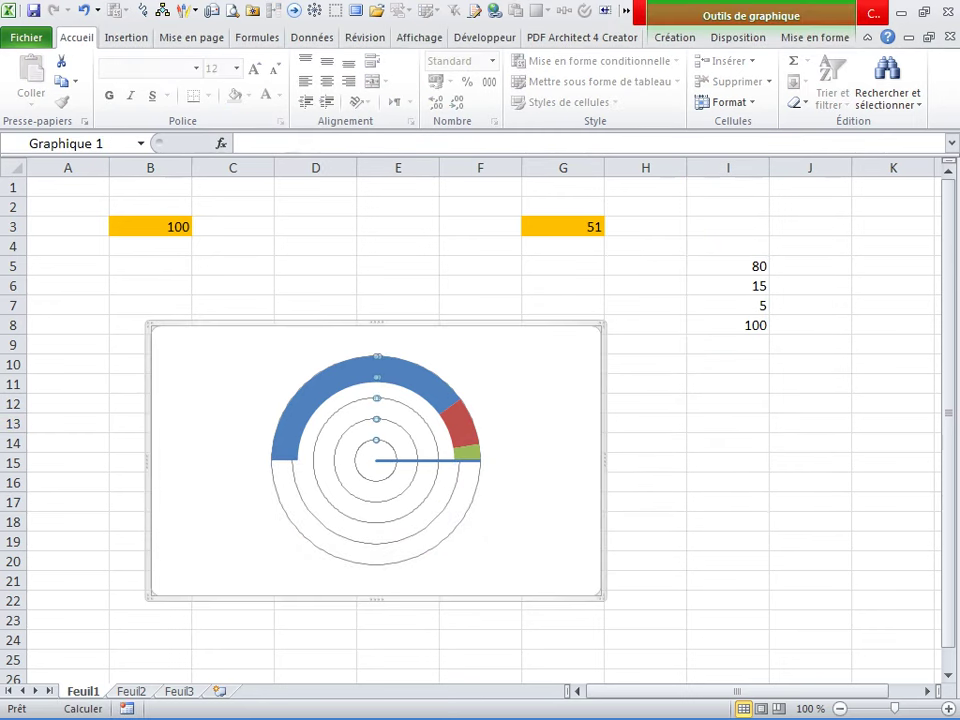
pyautogui.press('Escape')
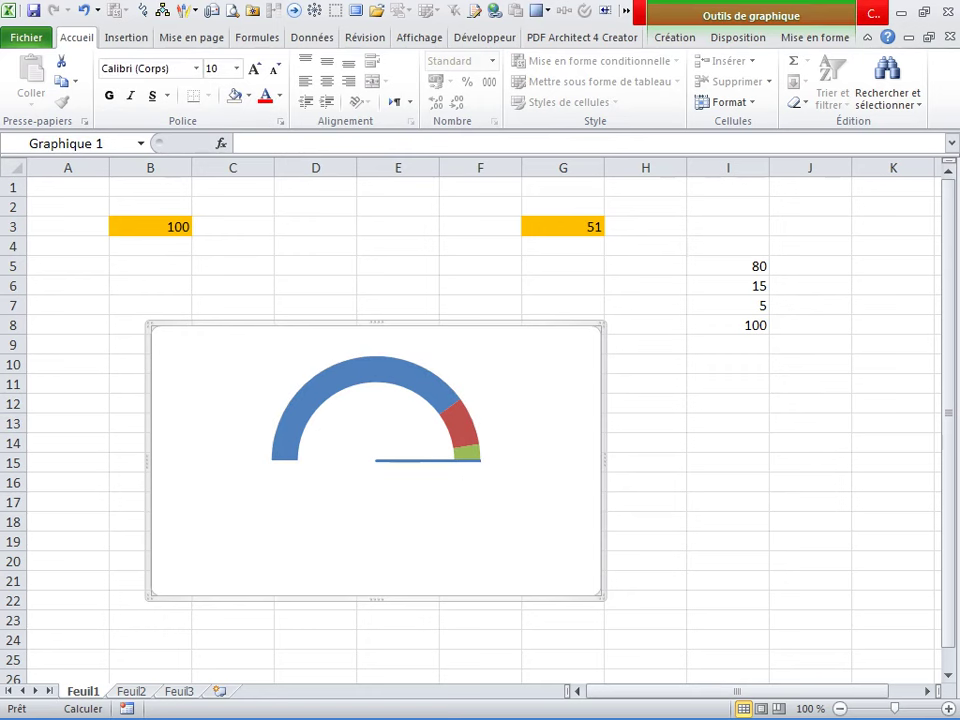
pyautogui.click(645, 482)
pyautogui.click(563, 227)
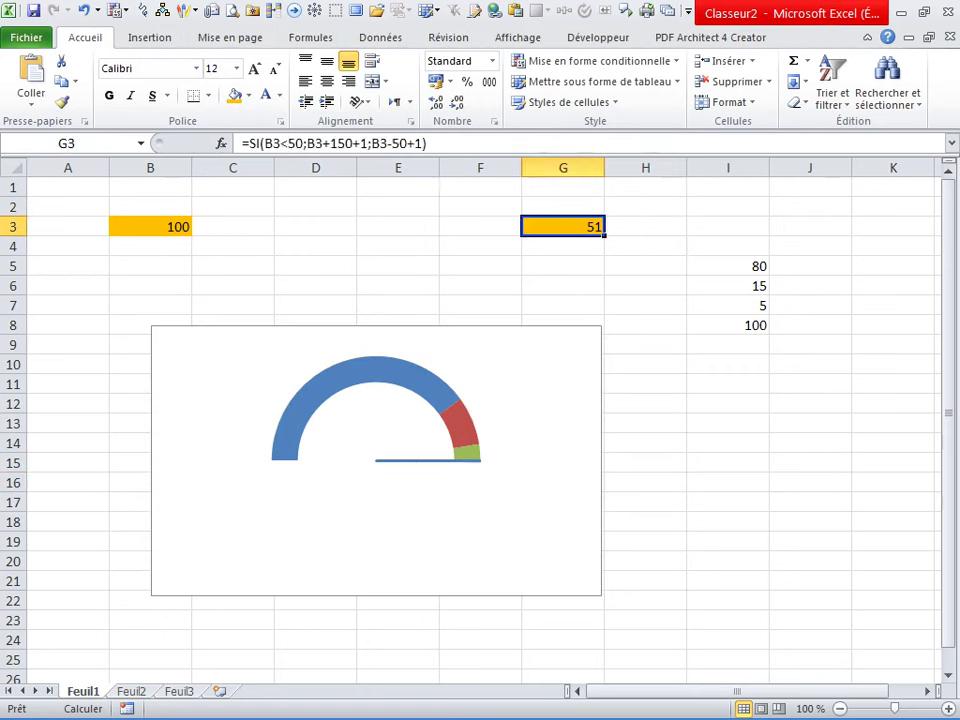
# - Enter 50 in B3 so the needle points straight up
pyautogui.click(150, 227)
pyautogui.write('50')
pyautogui.press('Return')
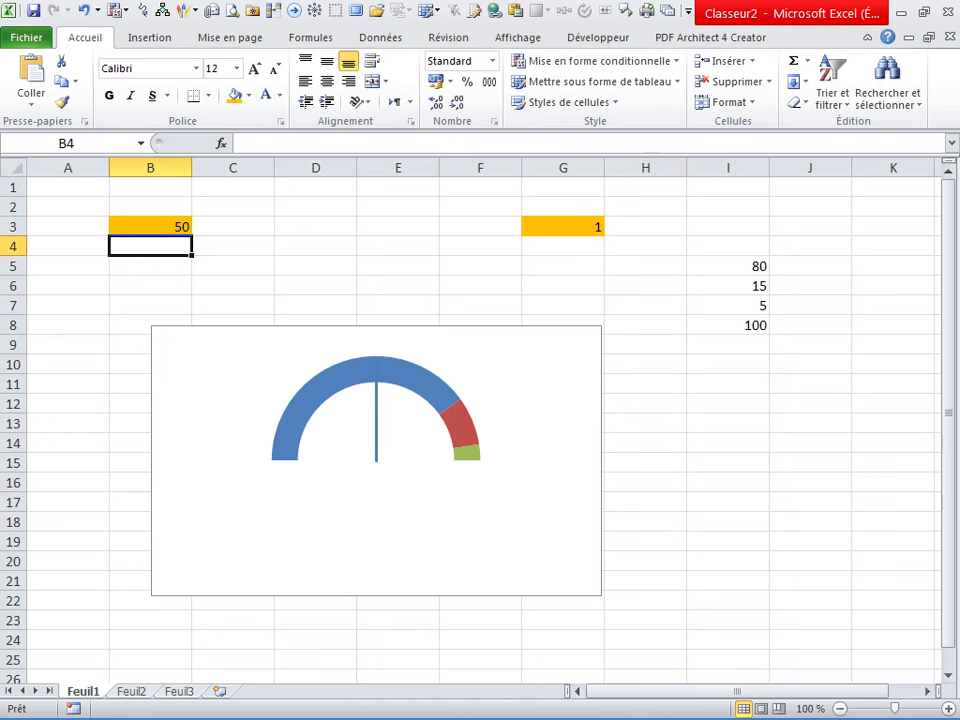
# - Give the needle series a red outline 4½ pt thick
pyautogui.click(380, 420)
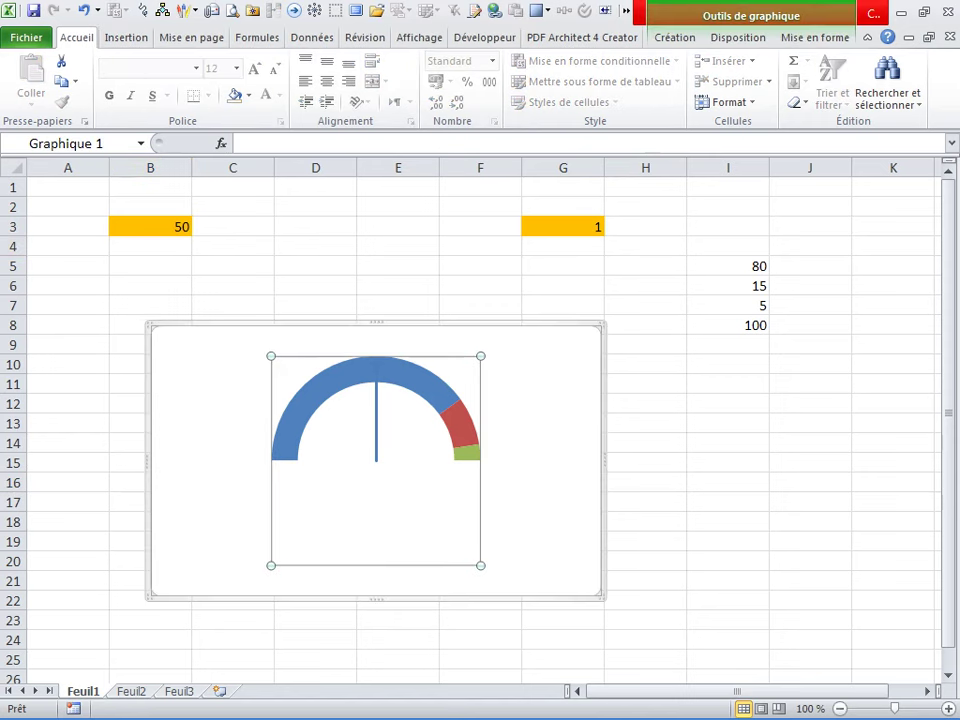
pyautogui.click(376, 415)
pyautogui.rightClick(376, 405)
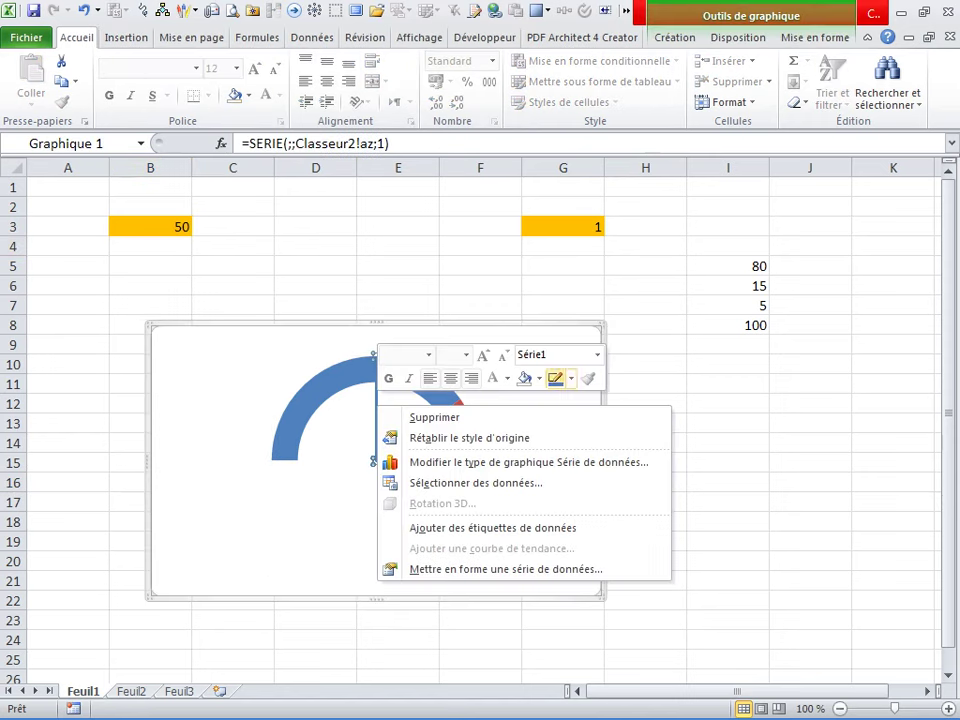
pyautogui.click(571, 378)
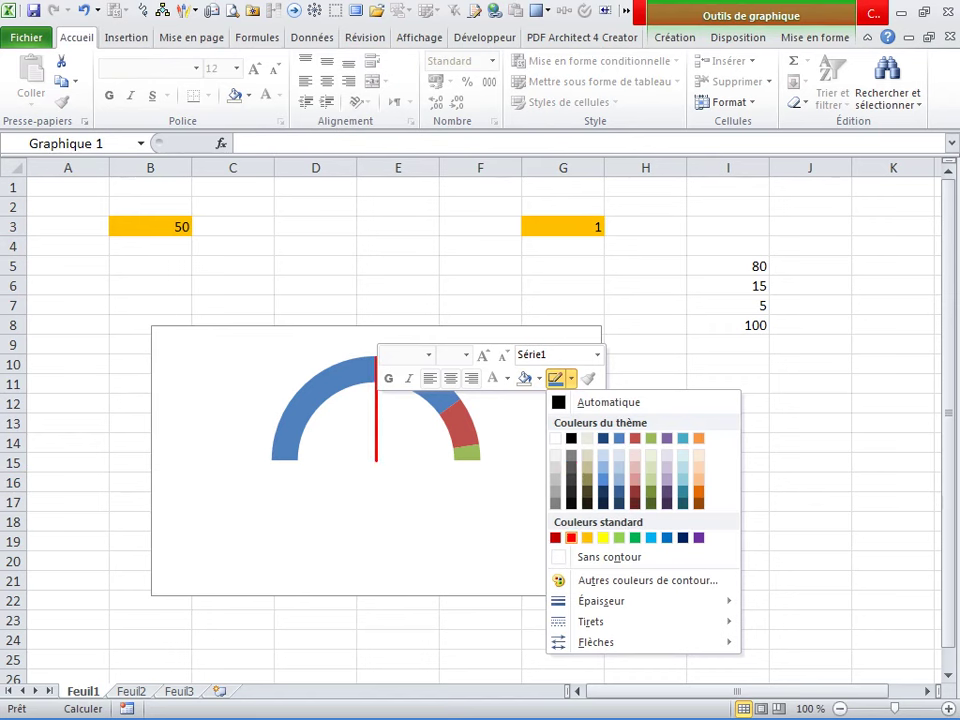
pyautogui.click(571, 537)
pyautogui.click(571, 378)
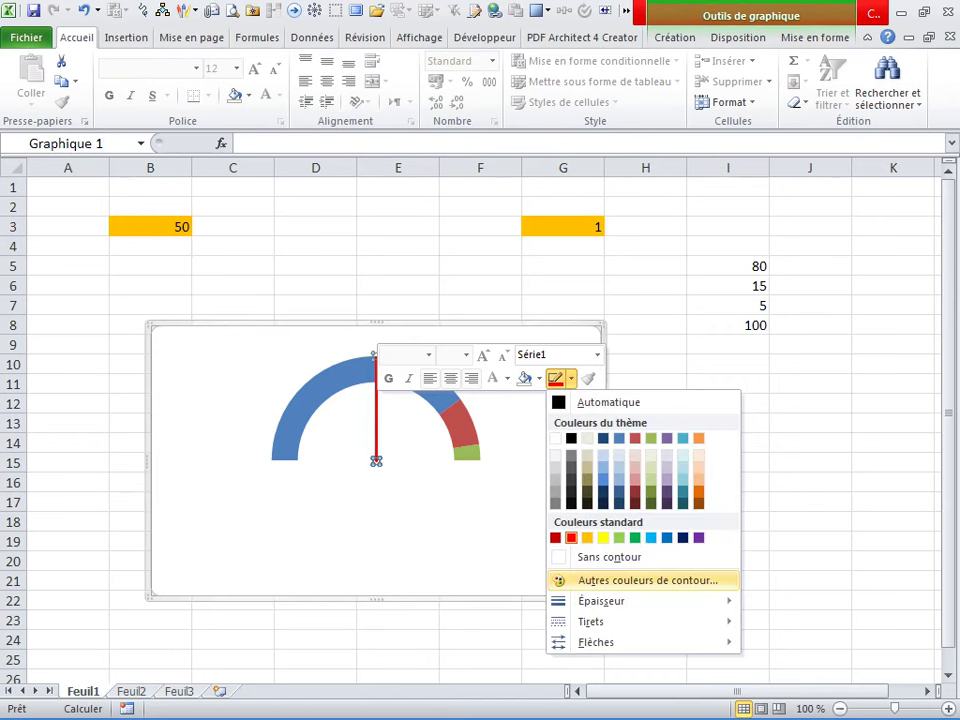
pyautogui.moveTo(601, 600)
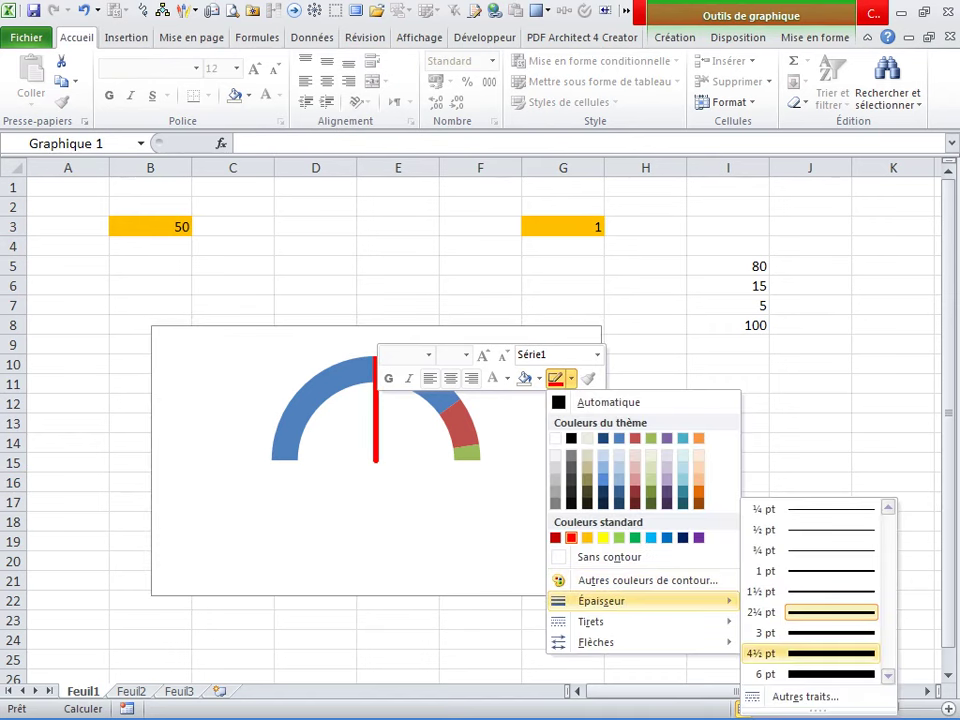
pyautogui.click(830, 654)
pyautogui.click(810, 502)
pyautogui.click(645, 442)
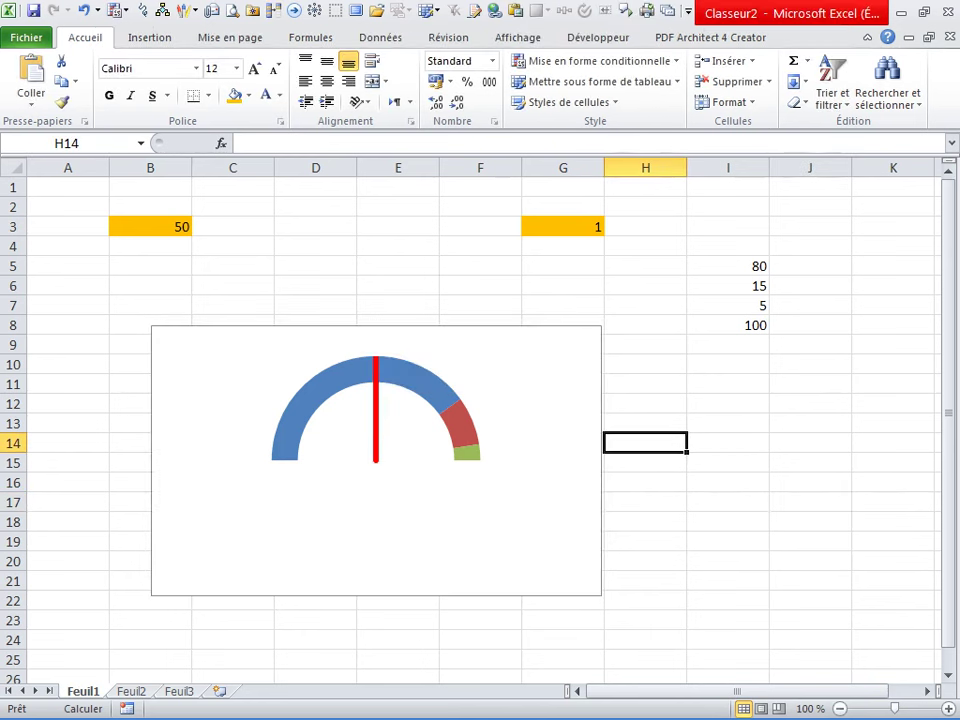
pyautogui.click(398, 265)
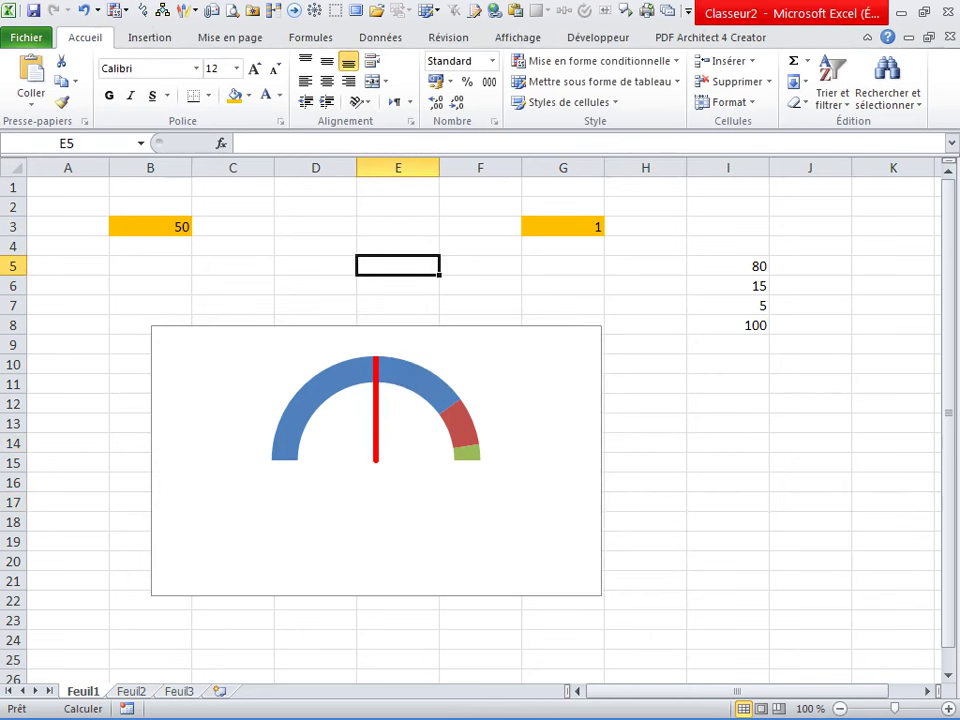
# - Append +0,05 to the az name's definition in the Gestionnaire de noms
pyautogui.click(480, 226)
pyautogui.click(310, 37)
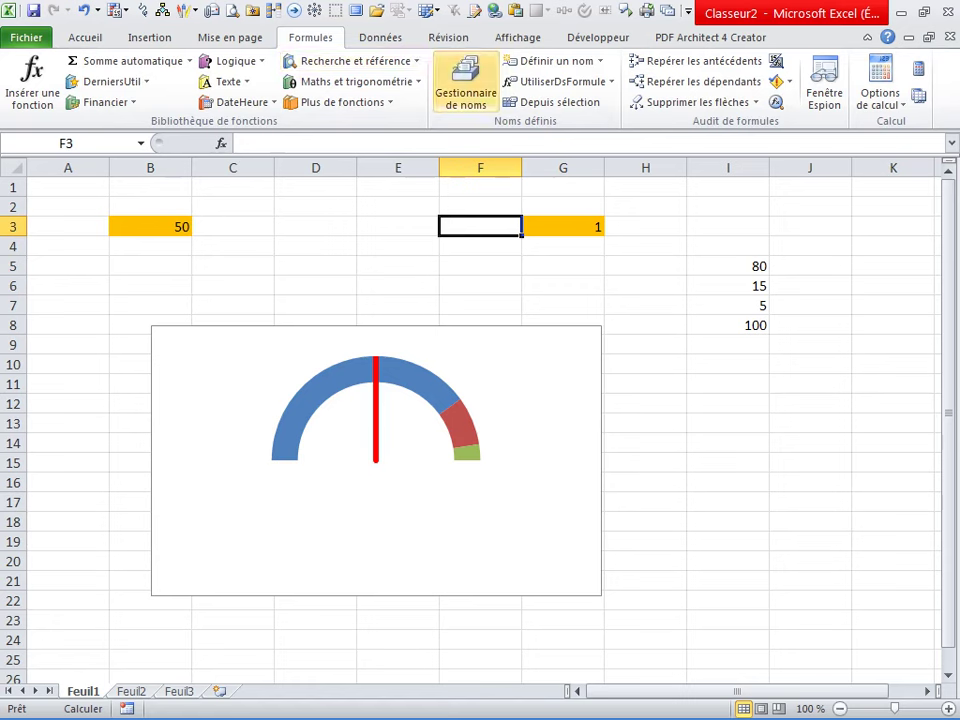
pyautogui.click(465, 82)
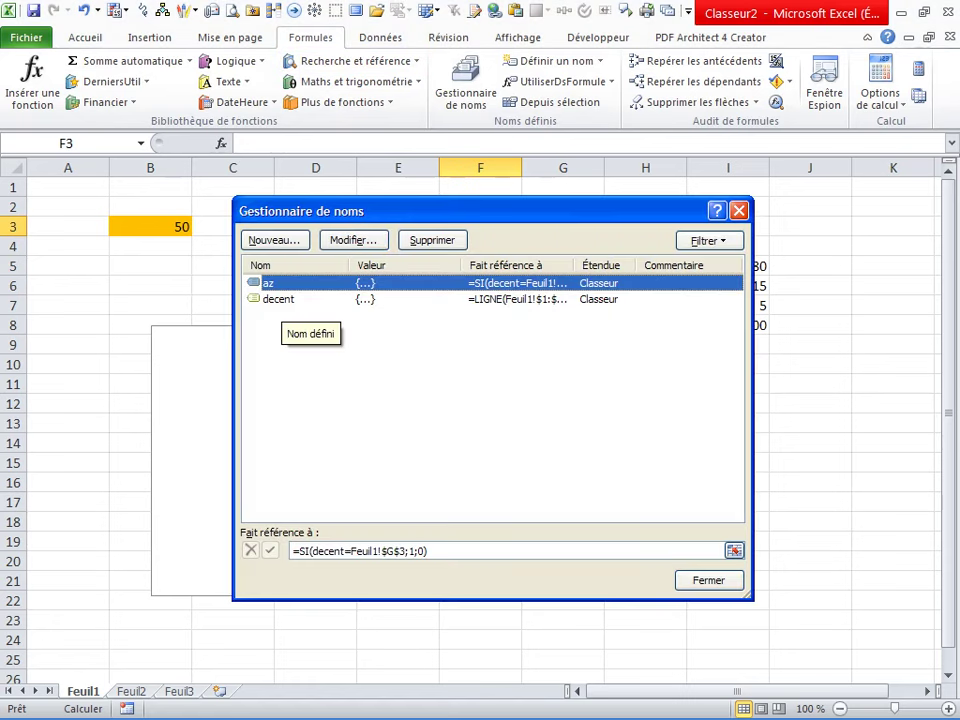
pyautogui.click(500, 551)
pyautogui.moveTo(300, 211); pyautogui.dragTo(516, 99)
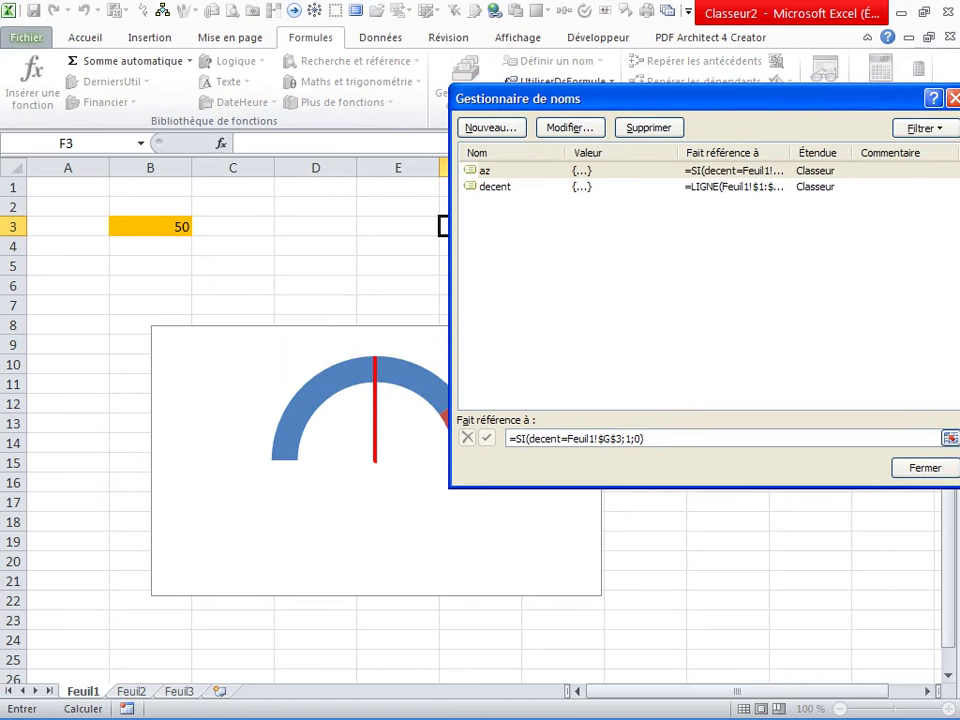
pyautogui.write('+0,05')
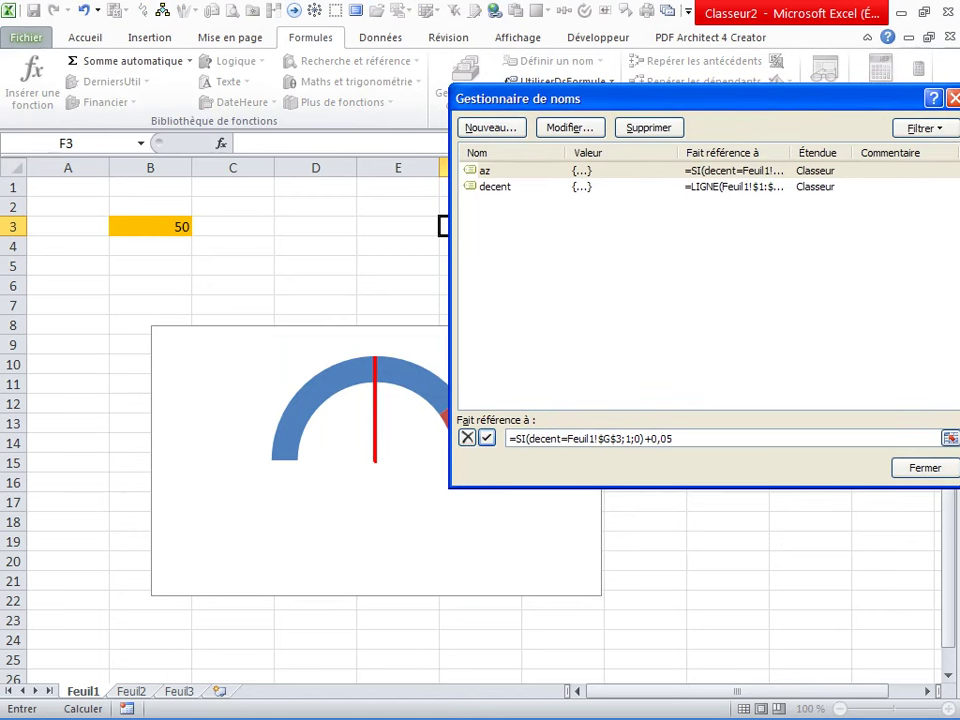
pyautogui.press('Return')
pyautogui.press('Return')
# - Test the gauge with 60, 30 and 80 in B3
pyautogui.click(727, 482)
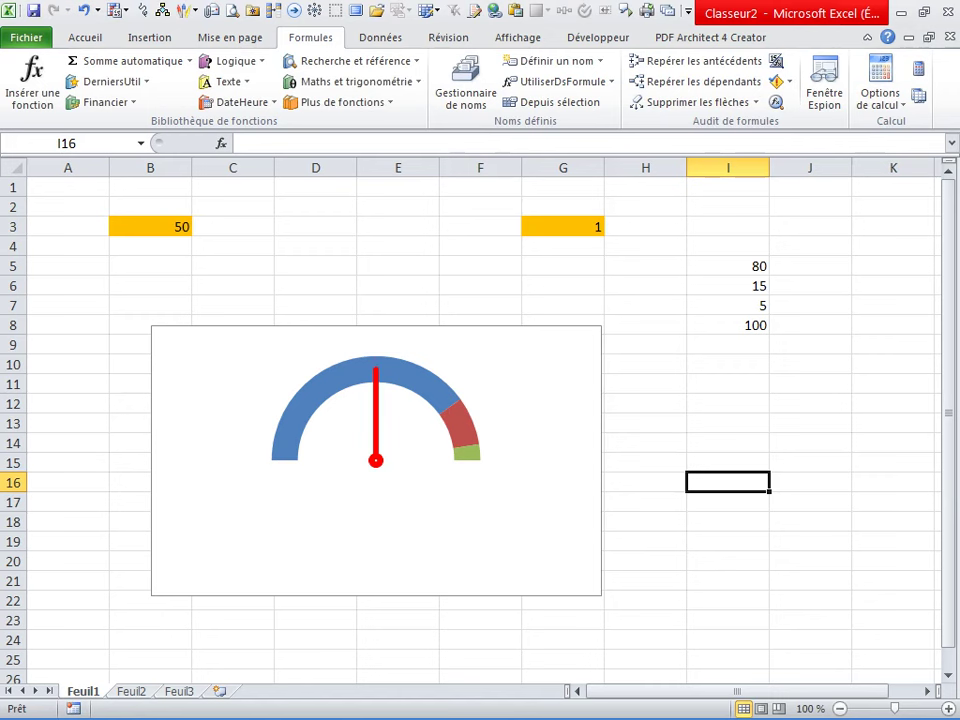
pyautogui.click(150, 226)
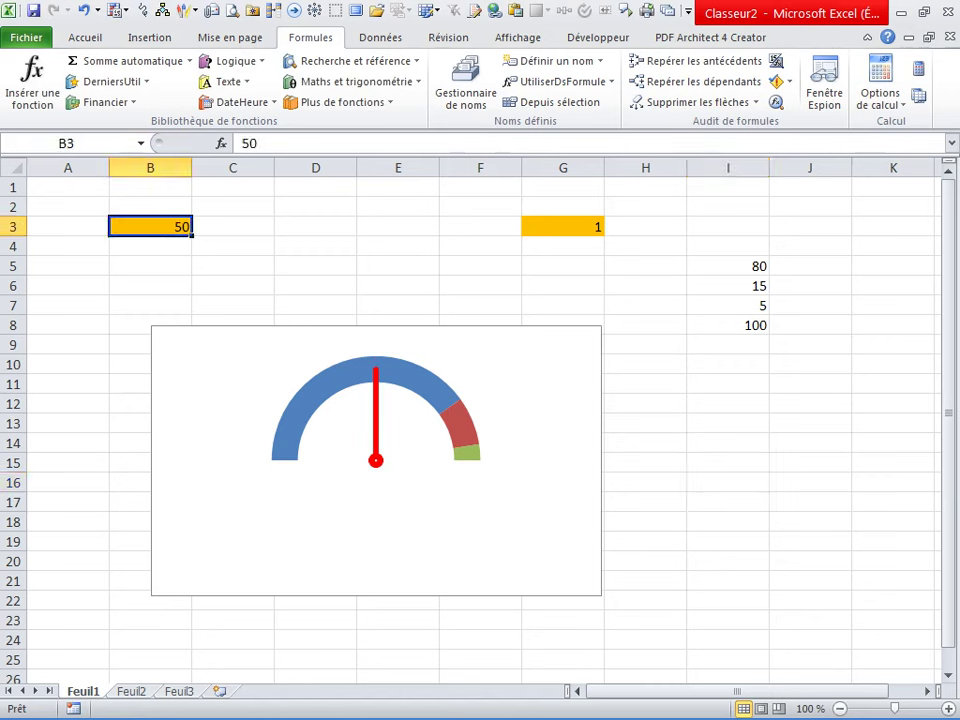
pyautogui.write('60')
pyautogui.press('Return')
pyautogui.click(150, 226)
pyautogui.write('30')
pyautogui.press('Return')
pyautogui.click(150, 226)
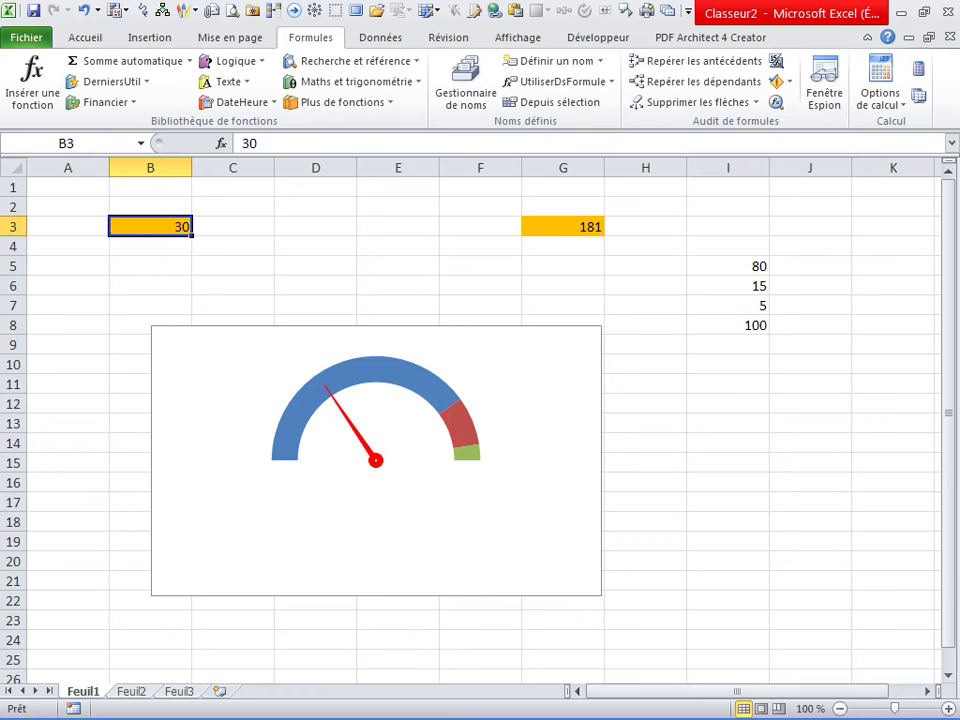
pyautogui.write('80')
pyautogui.press('Return')
# - Test the gauge with 95 and 100 in B3, finishing at 45
pyautogui.click(150, 226)
pyautogui.write('95')
pyautogui.press('Return')
pyautogui.click(150, 226)
pyautogui.write('100')
pyautogui.press('Return')
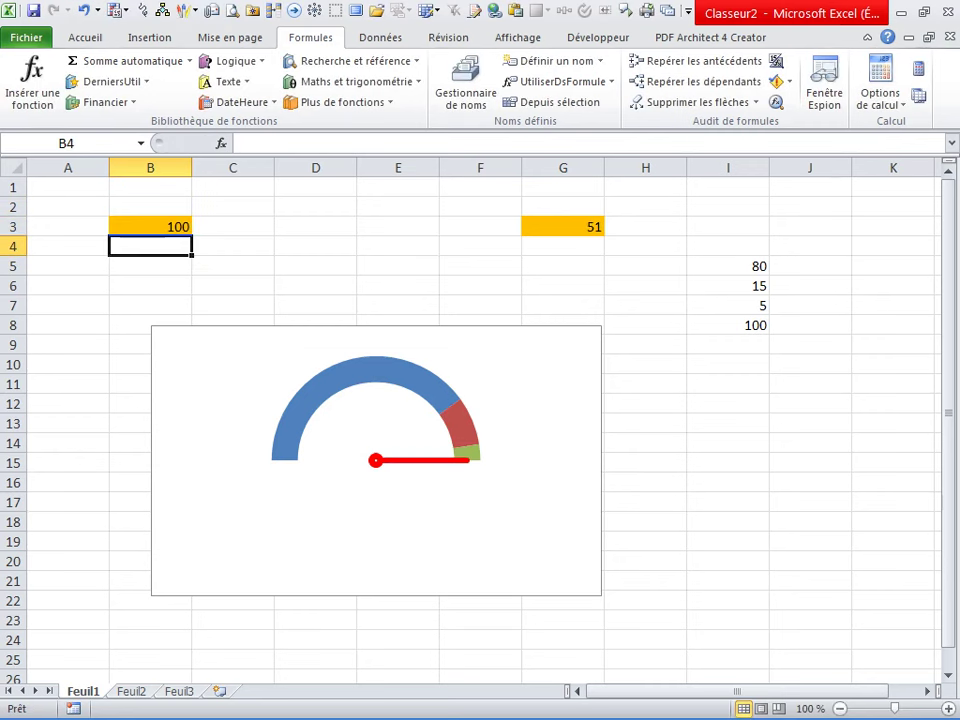
pyautogui.click(150, 226)
pyautogui.write('4')
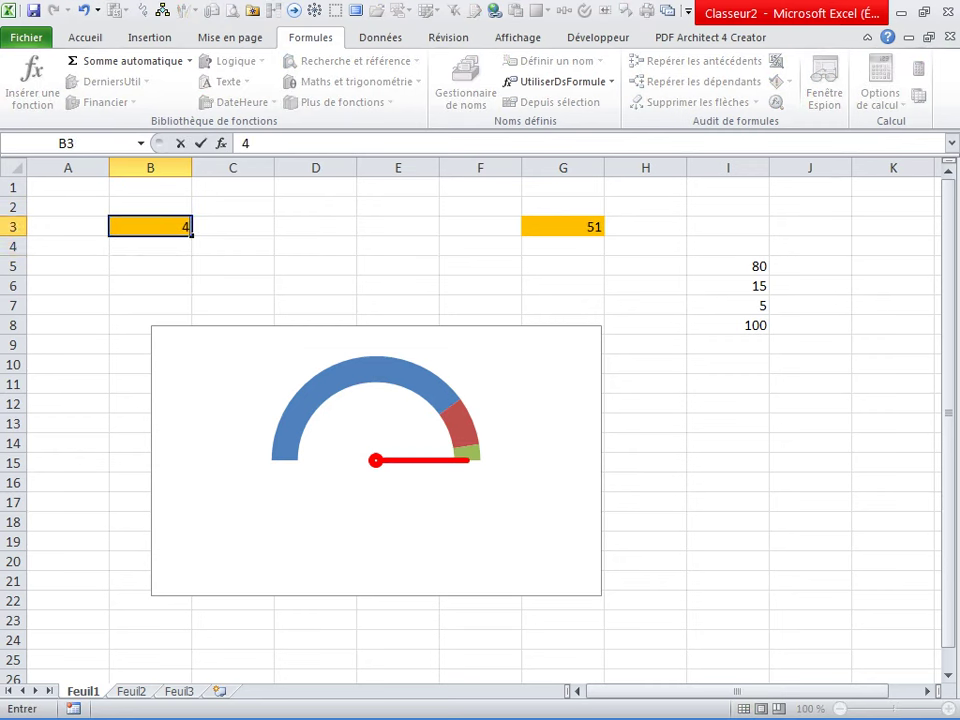
pyautogui.write('5')
pyautogui.press('Return')
pyautogui.click(645, 422)
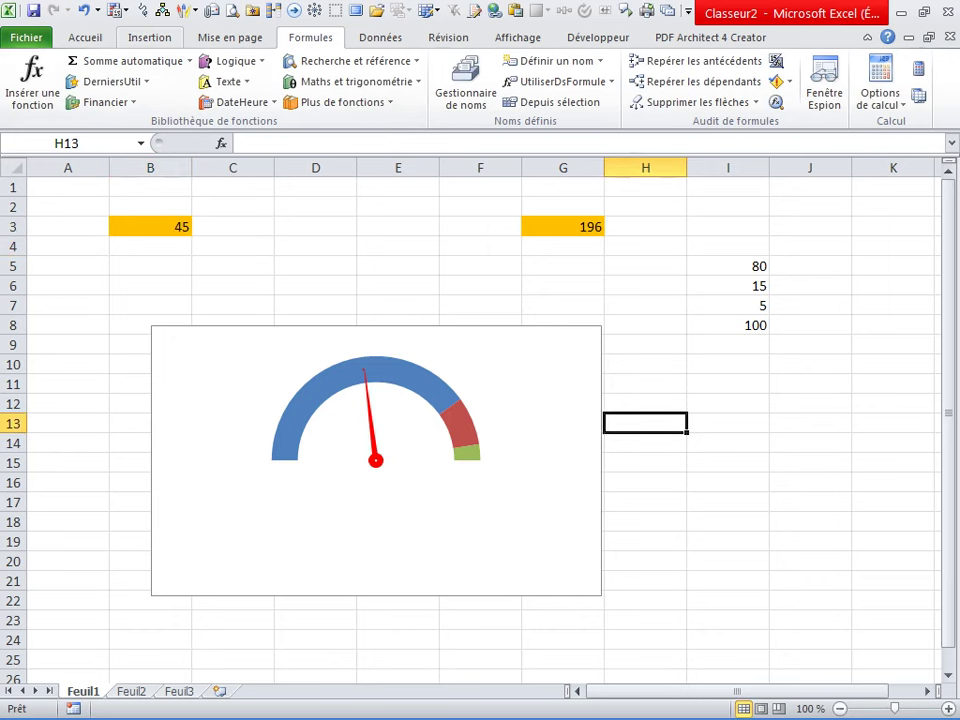
pyautogui.click(149, 37)
# - Draw a rounded-rectangle label under the needle linked to =$B$3
pyautogui.click(268, 61)
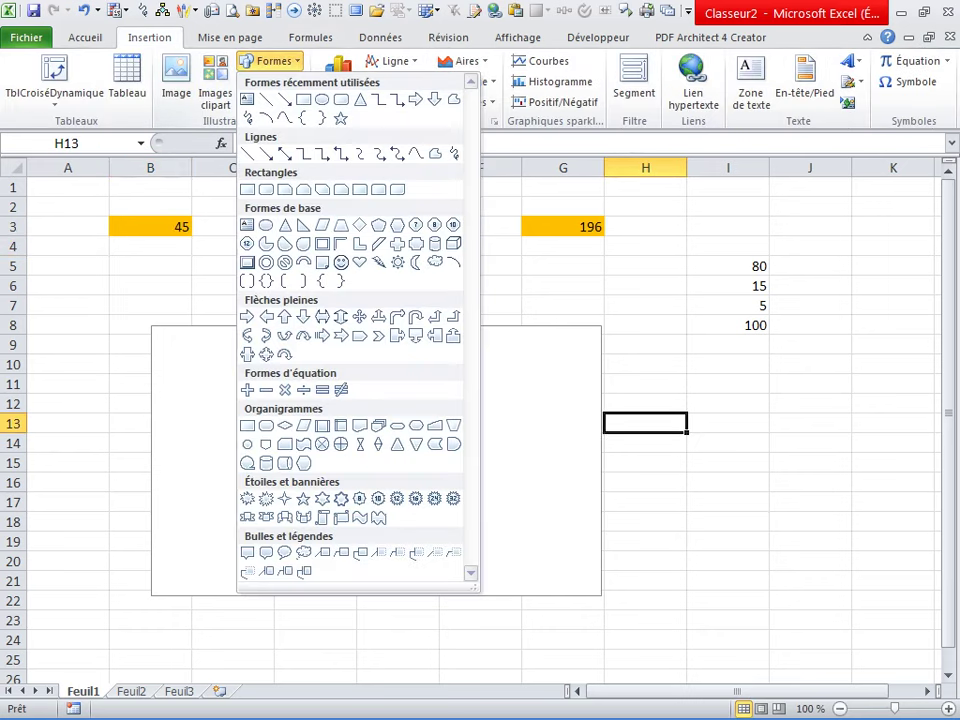
pyautogui.click(341, 99)
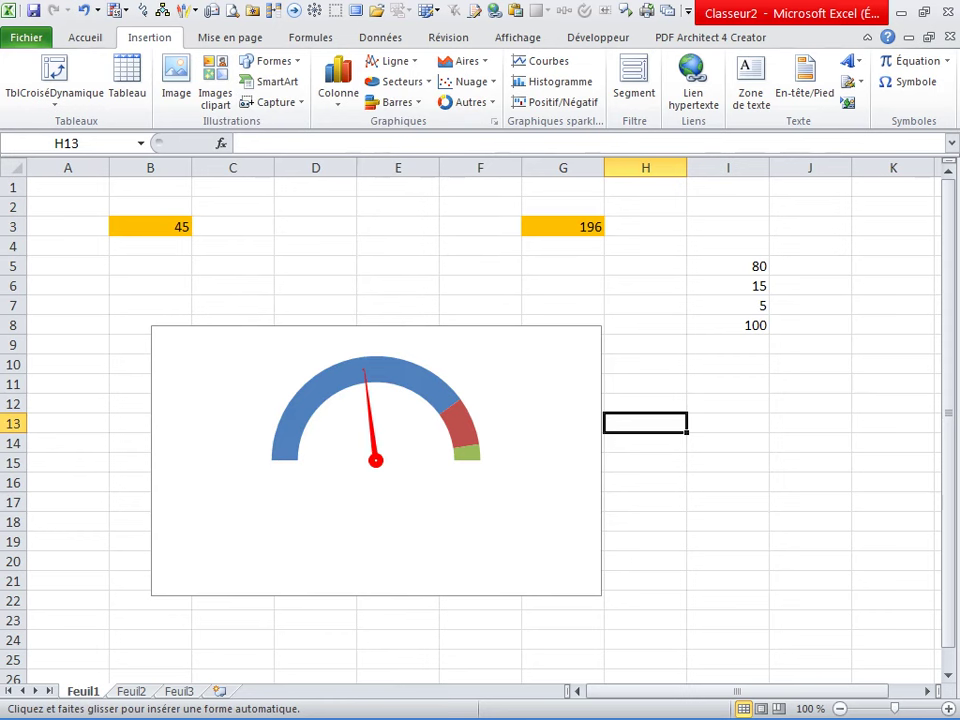
pyautogui.moveTo(345, 478)
pyautogui.mouseDown()
pyautogui.moveTo(415, 502)
pyautogui.moveTo(375, 483)
pyautogui.mouseUp()
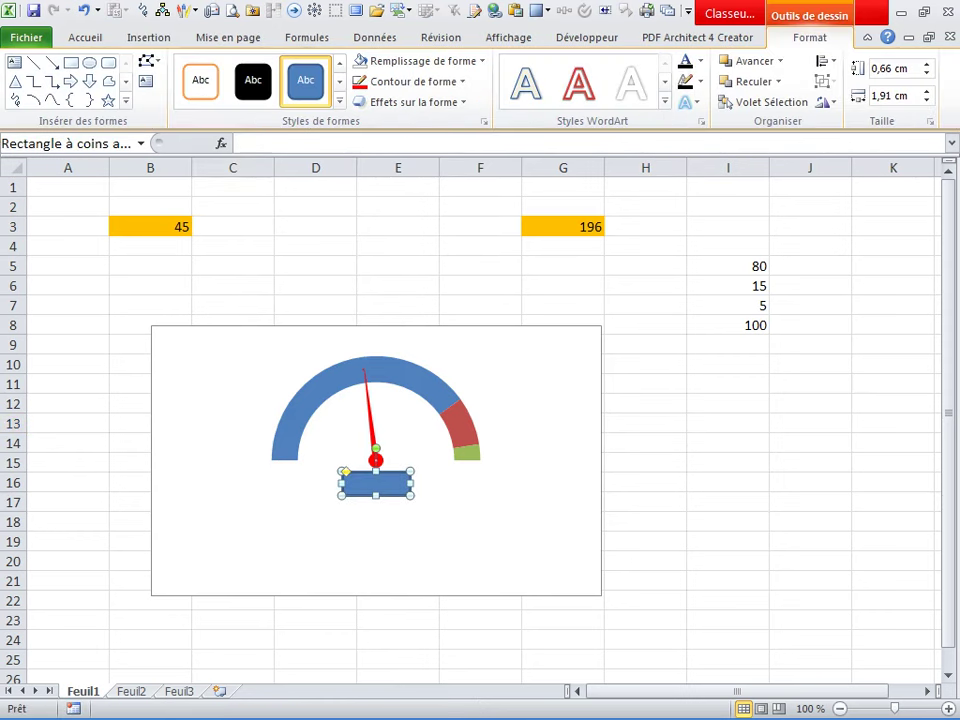
pyautogui.write('=')
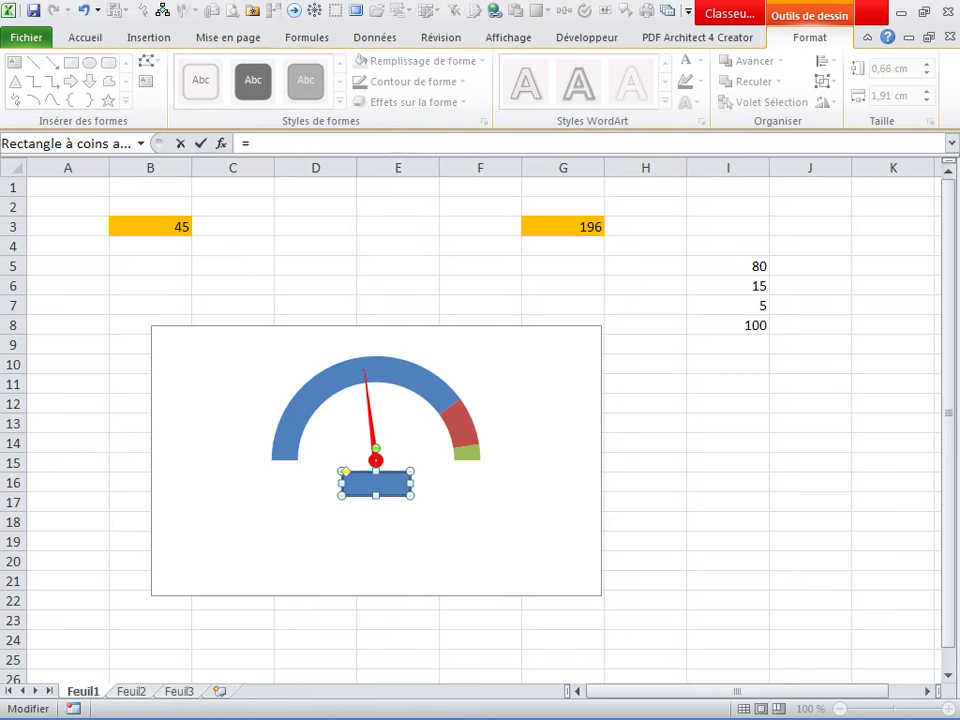
pyautogui.click(150, 227)
pyautogui.press('Return')
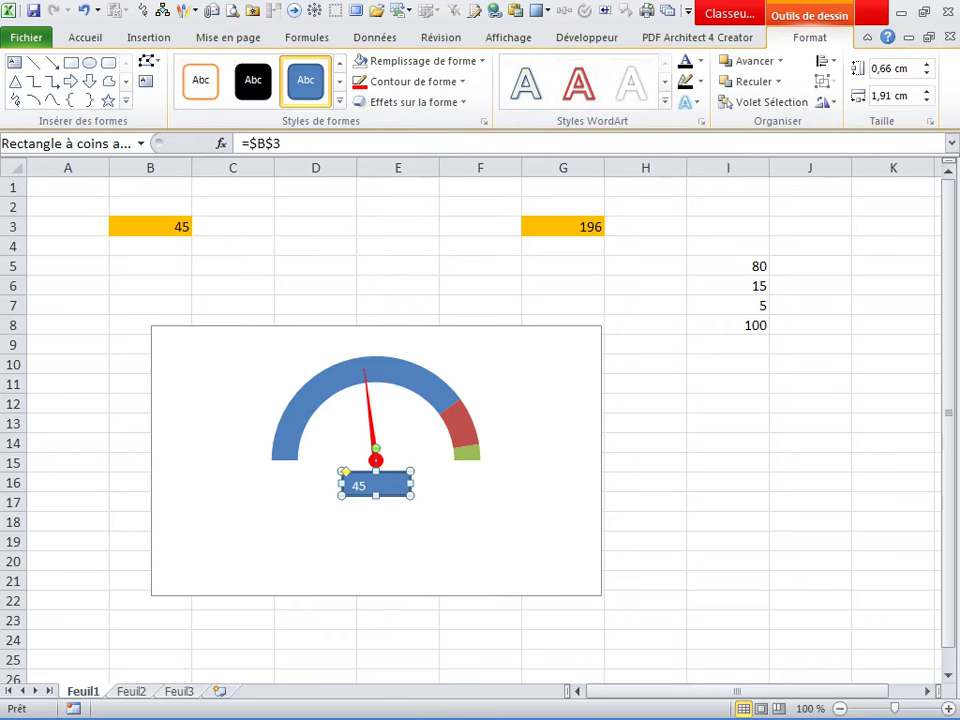
# - Centre the label text, enlarge it to size 18 and apply a purple shape style
pyautogui.click(85, 37)
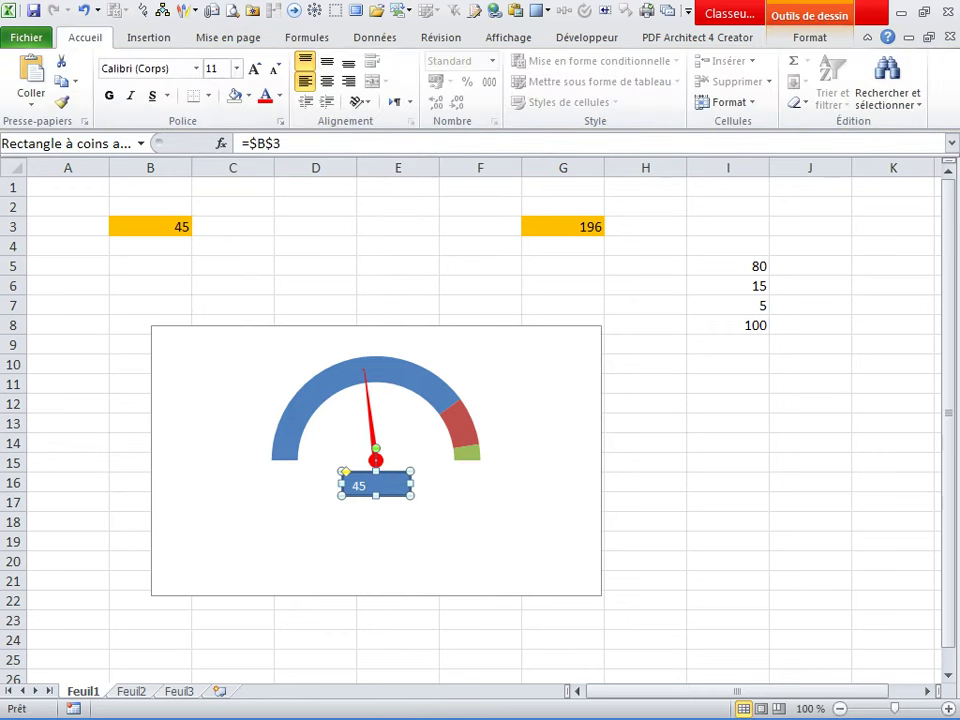
pyautogui.click(327, 80)
pyautogui.click(327, 60)
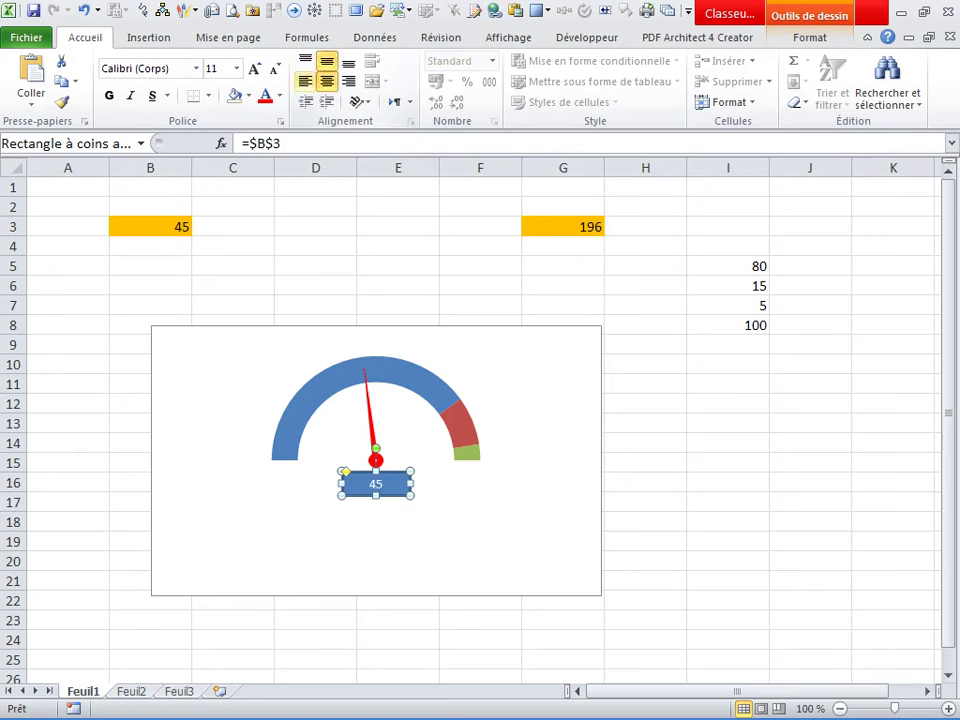
pyautogui.click(253, 68)
pyautogui.click(253, 68)
pyautogui.click(253, 68)
pyautogui.click(253, 68)
pyautogui.click(248, 95)
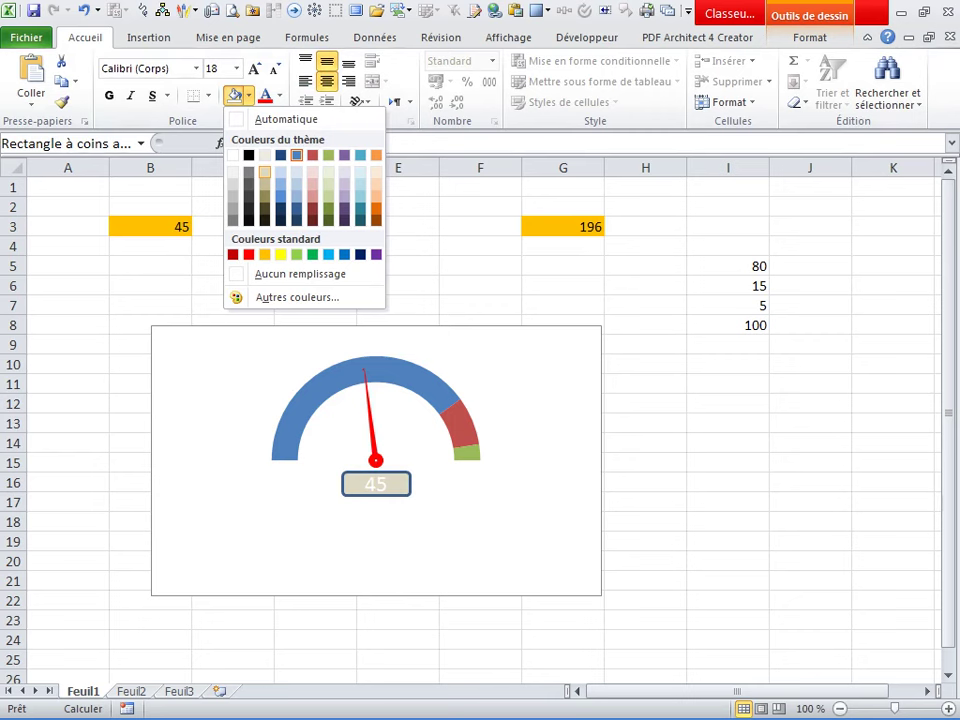
pyautogui.click(264, 171)
pyautogui.click(810, 37)
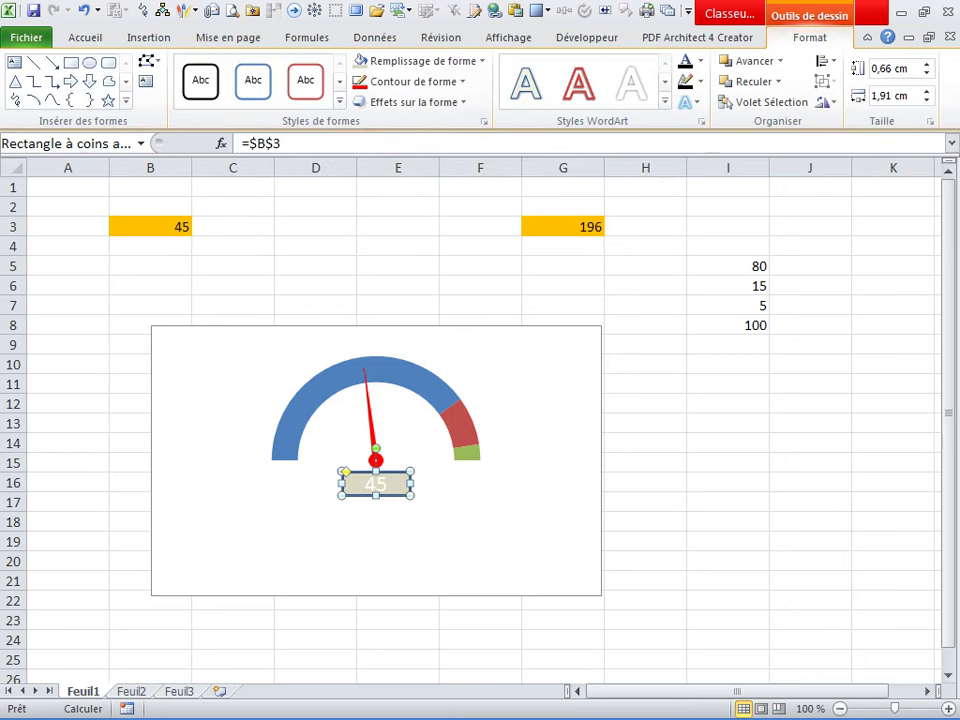
pyautogui.click(336, 98)
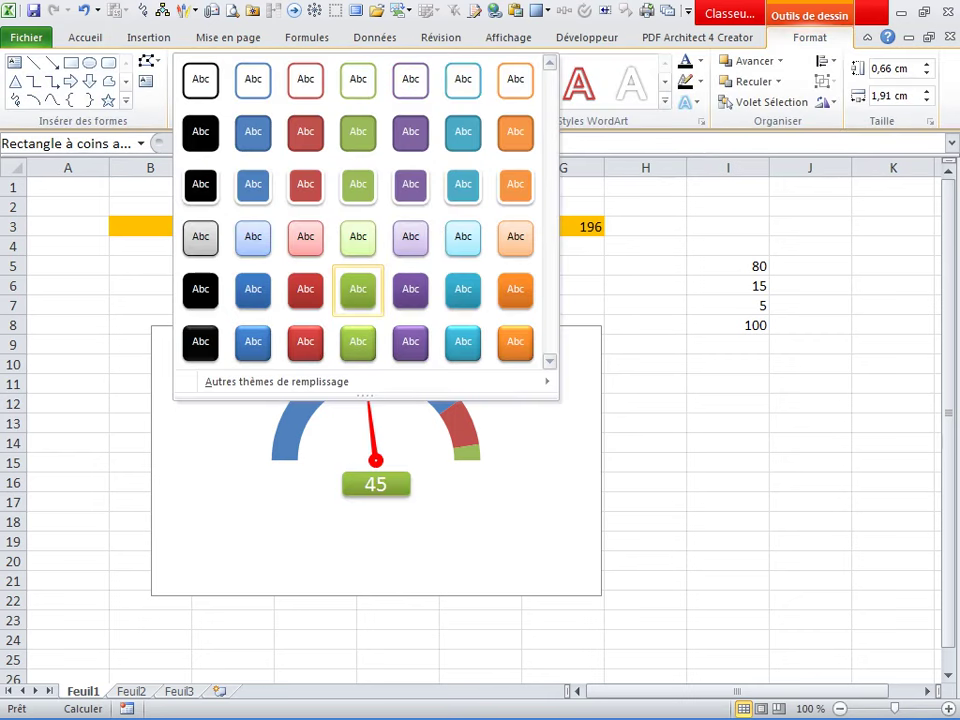
pyautogui.click(410, 341)
pyautogui.press('Escape')
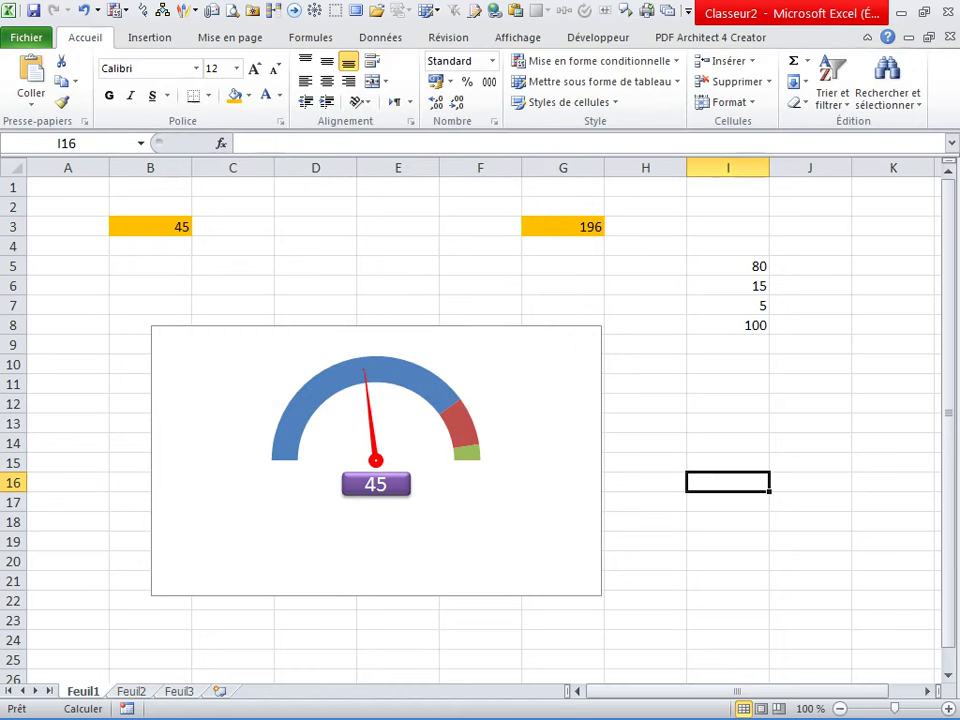
# - Test the label by entering 60, 80 and then 20 in B3
pyautogui.click(150, 226)
pyautogui.write('60')
pyautogui.press('Return')
pyautogui.click(150, 226)
pyautogui.write('80')
pyautogui.press('Return')
pyautogui.click(150, 226)
pyautogui.write('20')
pyautogui.press('Return')
pyautogui.moveTo(727, 266); pyautogui.dragTo(727, 325)
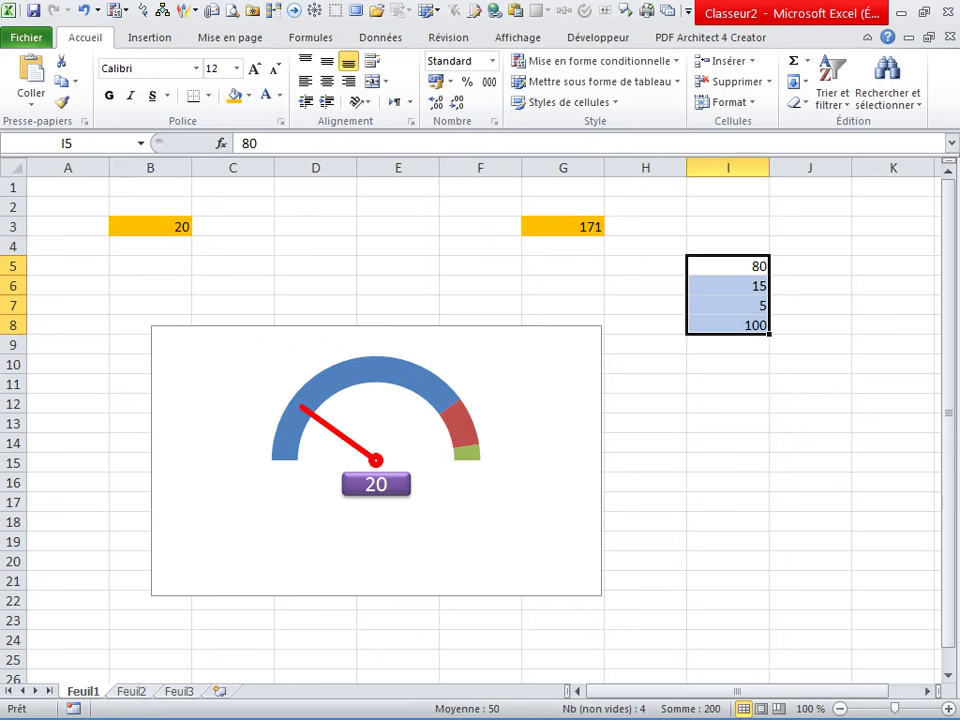
# - Select the empty range H11:I12 and bring up the Name Manager
pyautogui.click(727, 404)
pyautogui.moveTo(727, 266); pyautogui.dragTo(727, 325)
pyautogui.moveTo(727, 404); pyautogui.dragTo(645, 384)
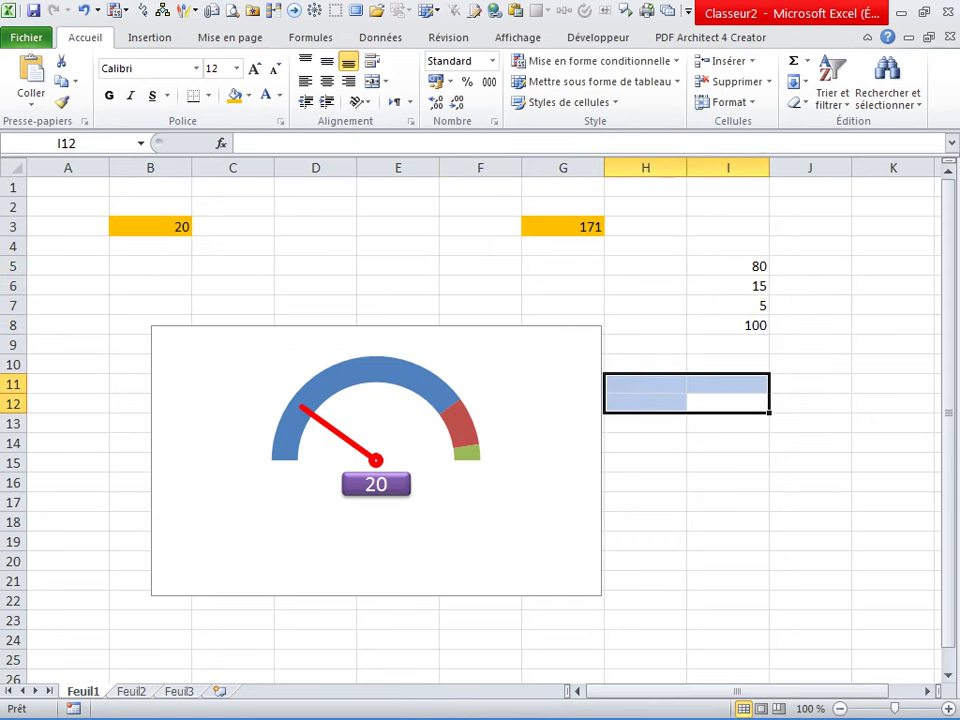
pyautogui.click(310, 37)
pyautogui.click(465, 75)
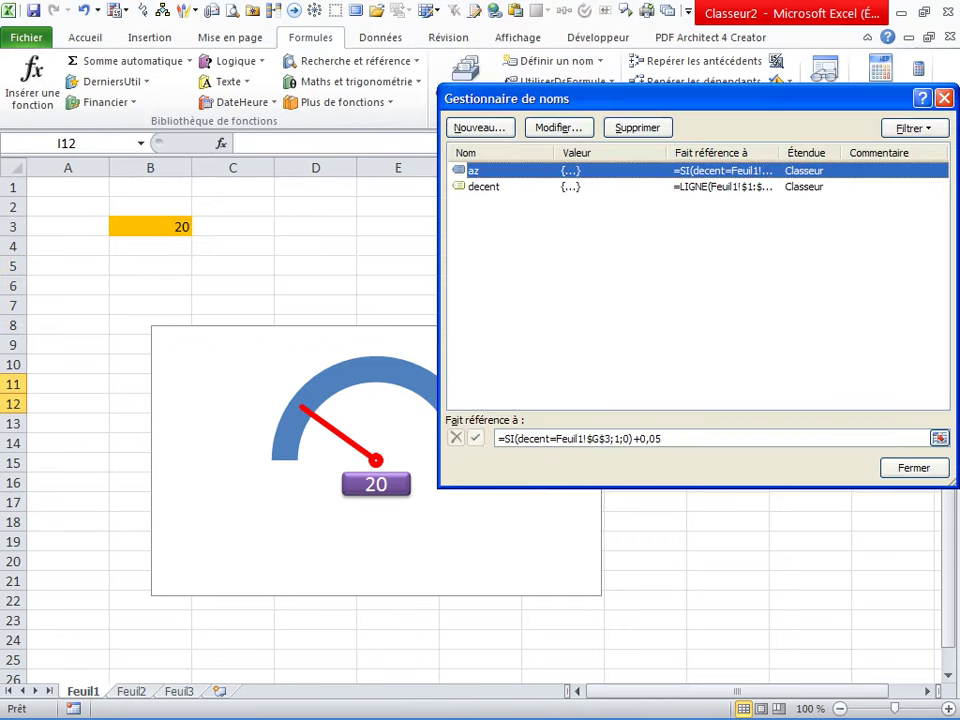
# - Create a new name DA referring to the constant array {80.15.5.100}
pyautogui.hotkey('alt', 'n')
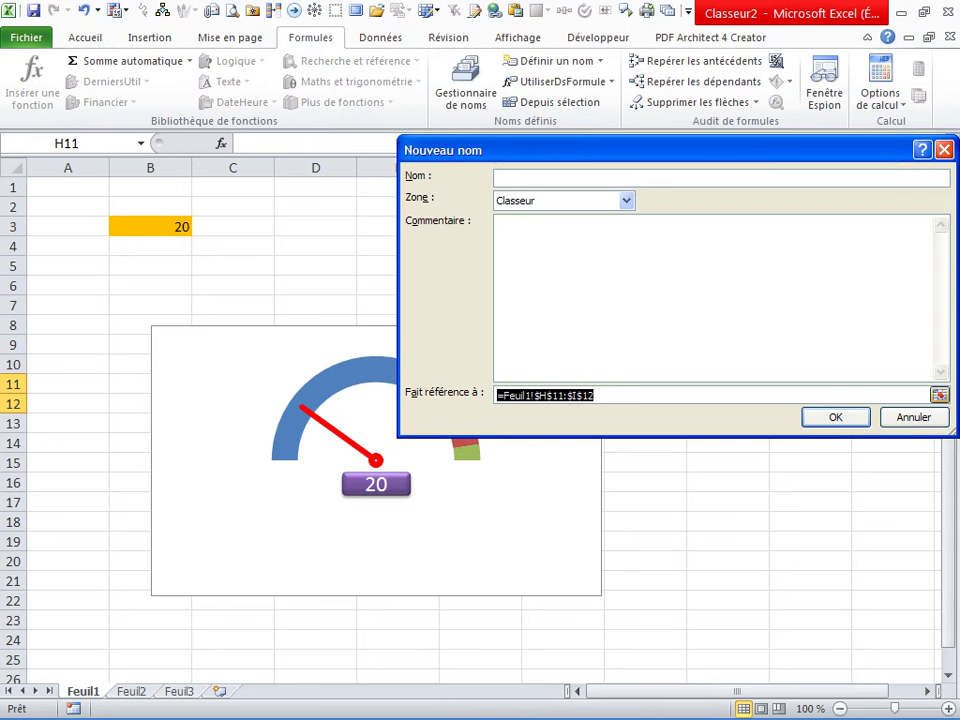
pyautogui.press('BackSpace')
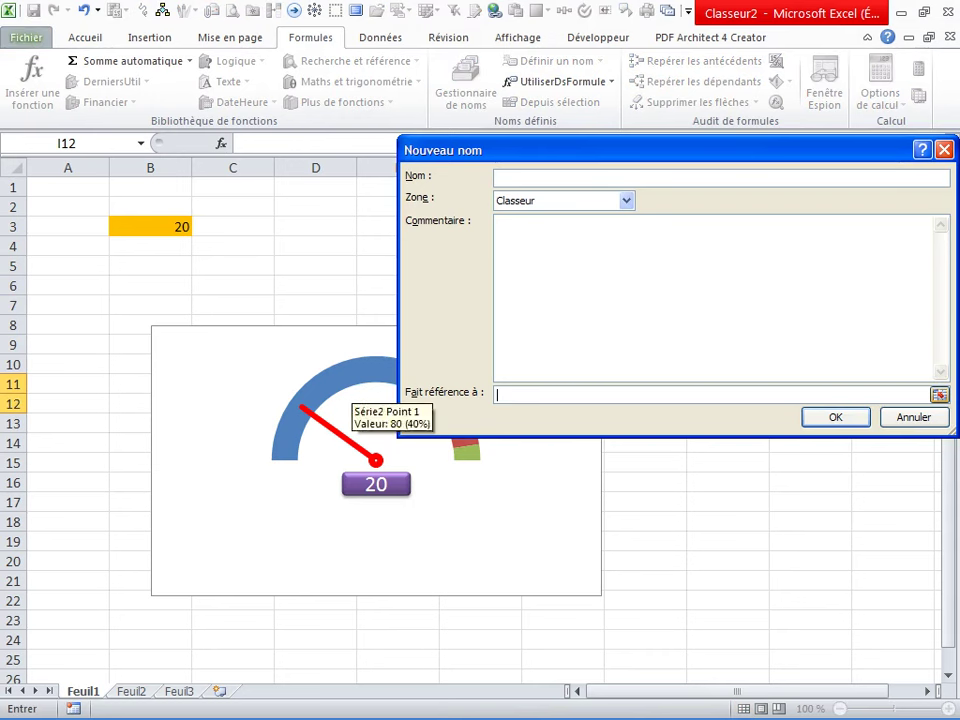
pyautogui.write('(')
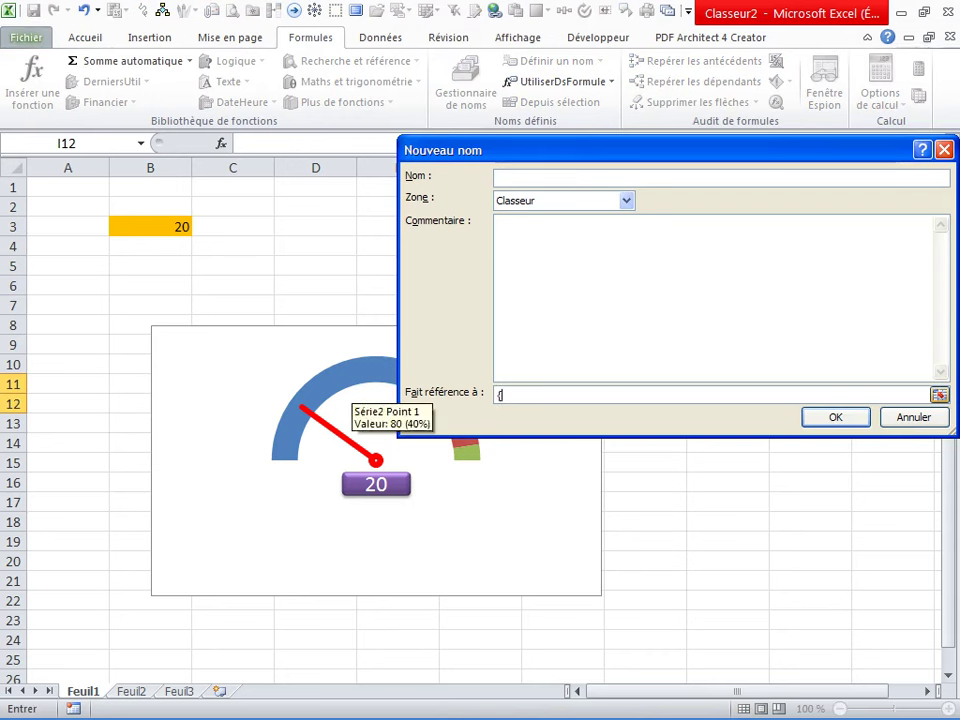
pyautogui.write('80.15')
pyautogui.write('.5.100')
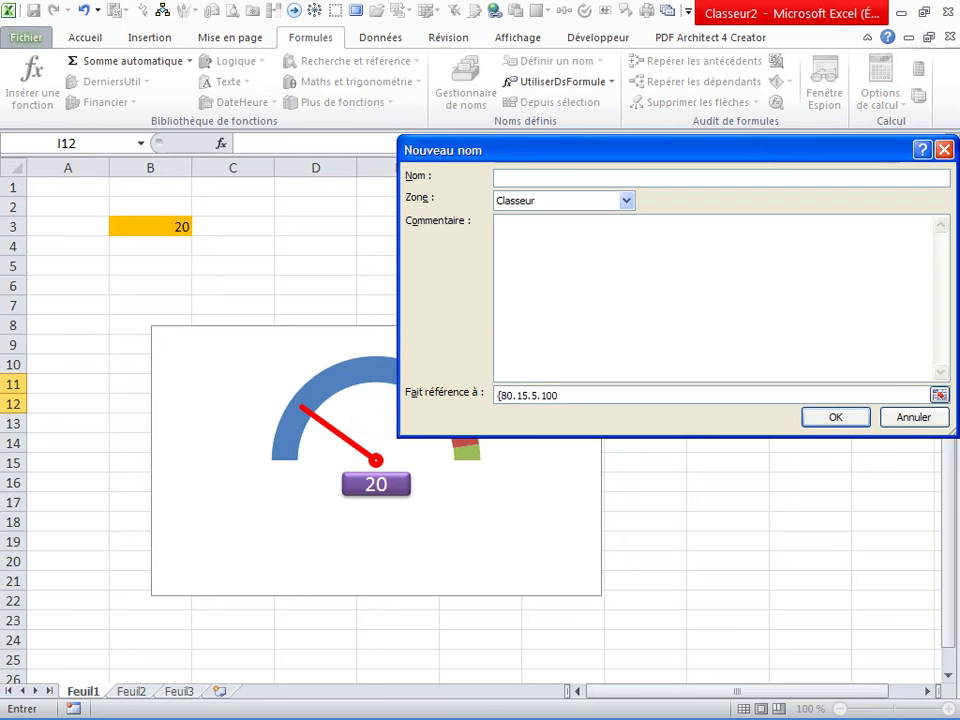
pyautogui.click(600, 177)
pyautogui.write('DA')
pyautogui.click(600, 395)
pyautogui.write('}')
pyautogui.press('Return')
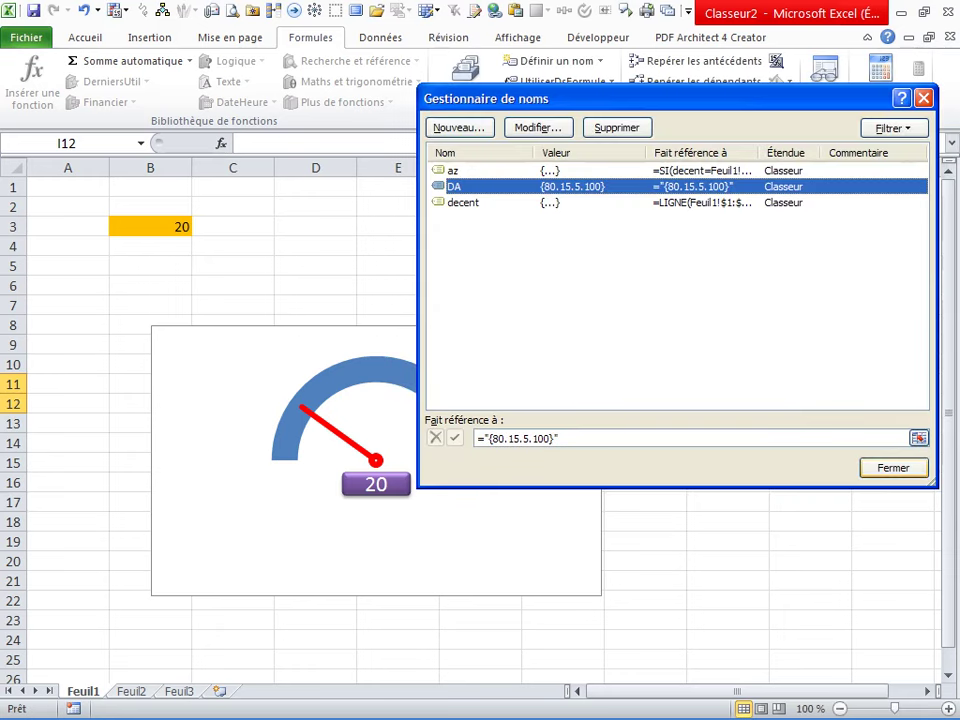
pyautogui.click(893, 467)
pyautogui.click(810, 500)
# - Try setting Série2's values to =Feuil1!DA, cancel after the error, and reopen the Name Manager
pyautogui.rightClick(432, 395)
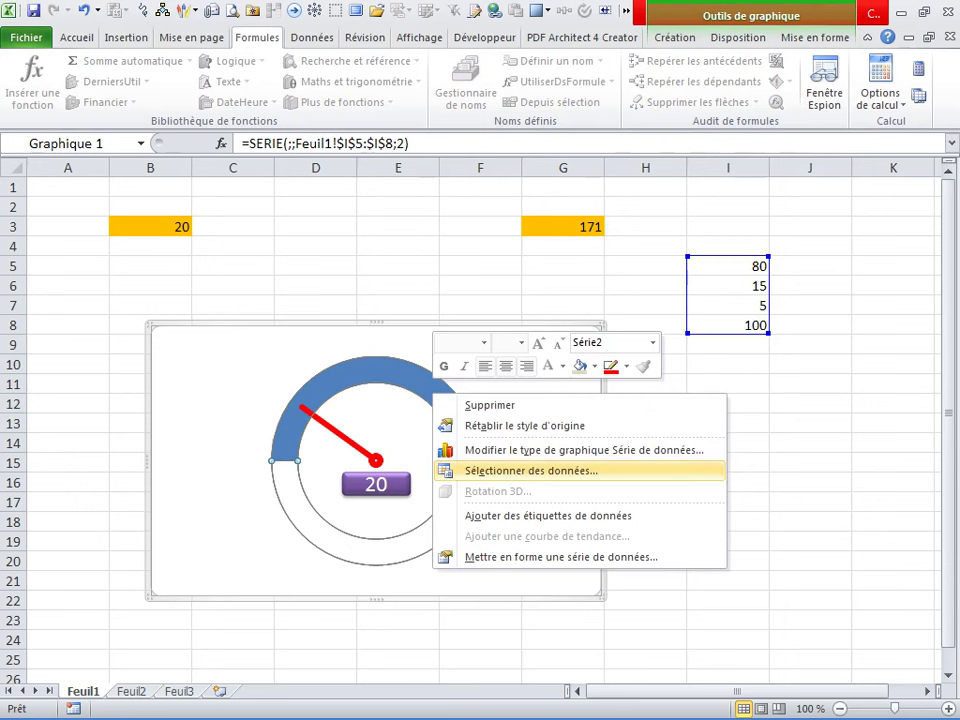
pyautogui.click(530, 470)
pyautogui.click(424, 337)
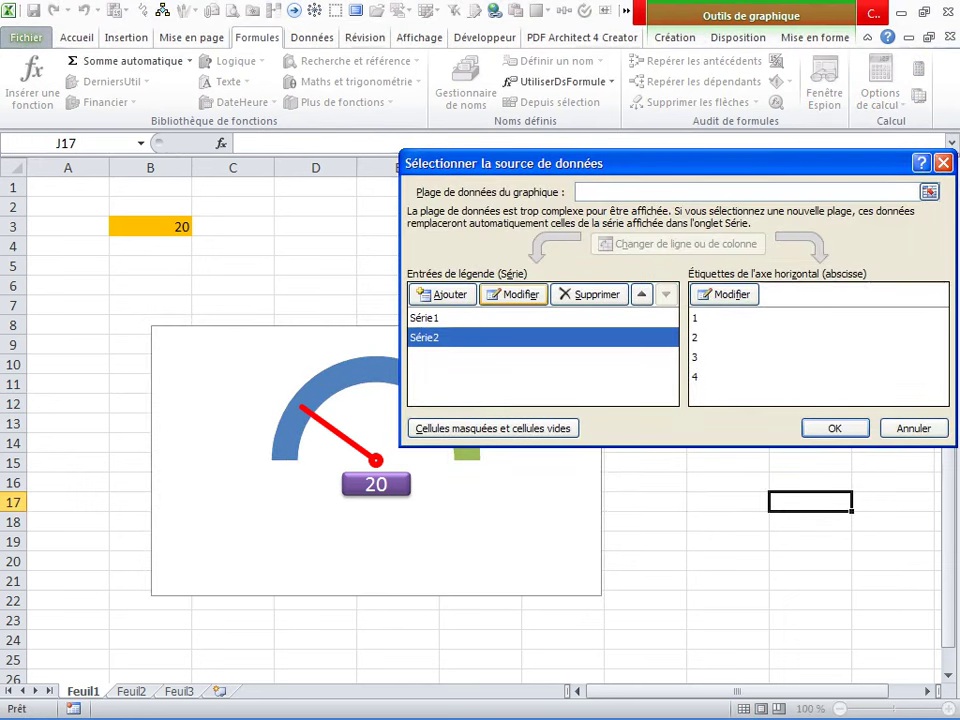
pyautogui.click(514, 294)
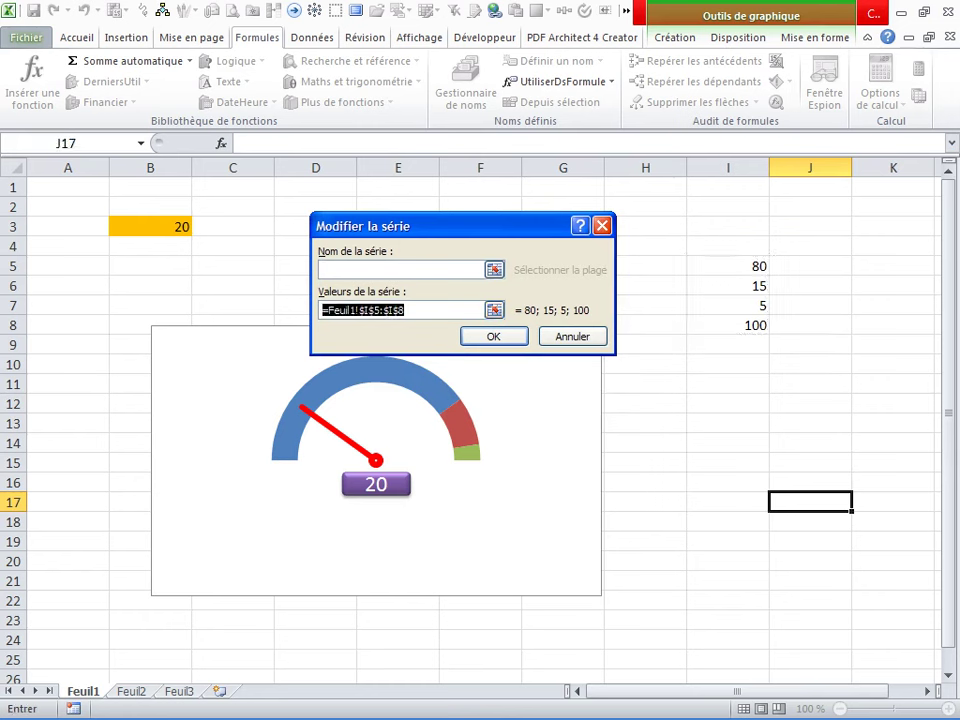
pyautogui.click(645, 482)
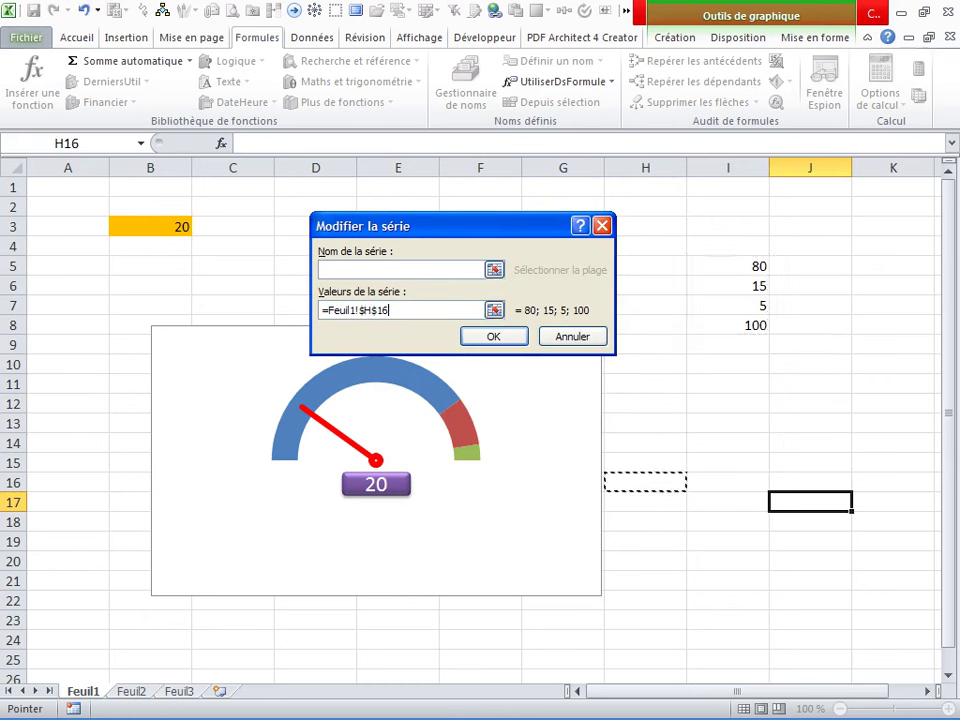
pyautogui.press('BackSpace')
pyautogui.press('BackSpace')
pyautogui.press('BackSpace')
pyautogui.press('BackSpace')
pyautogui.press('BackSpace')
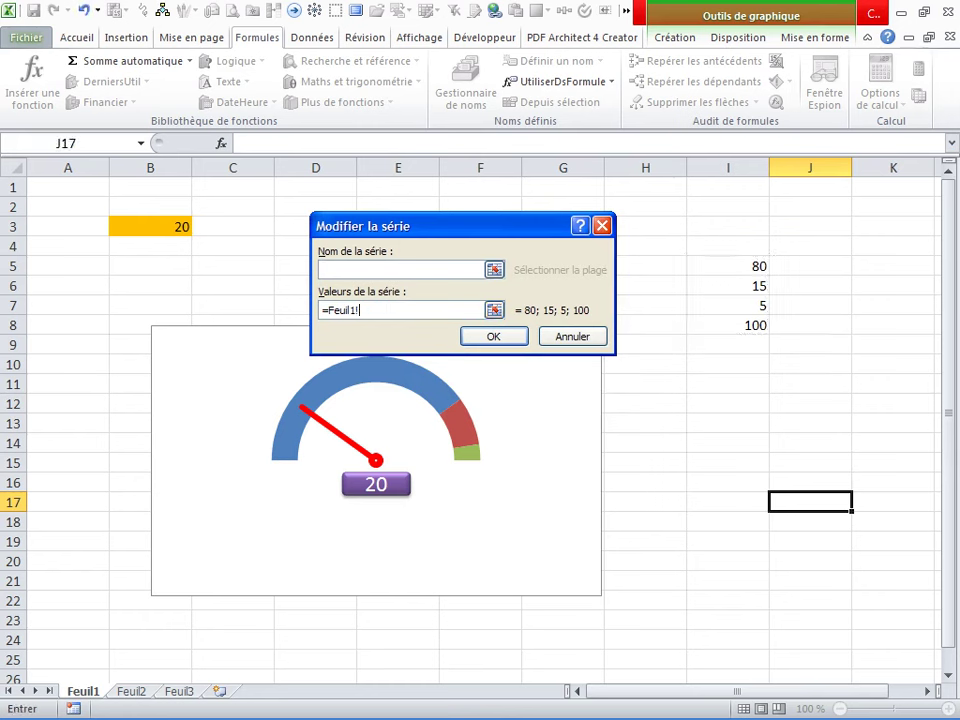
pyautogui.write('DA')
pyautogui.press('Return')
pyautogui.press('Return')
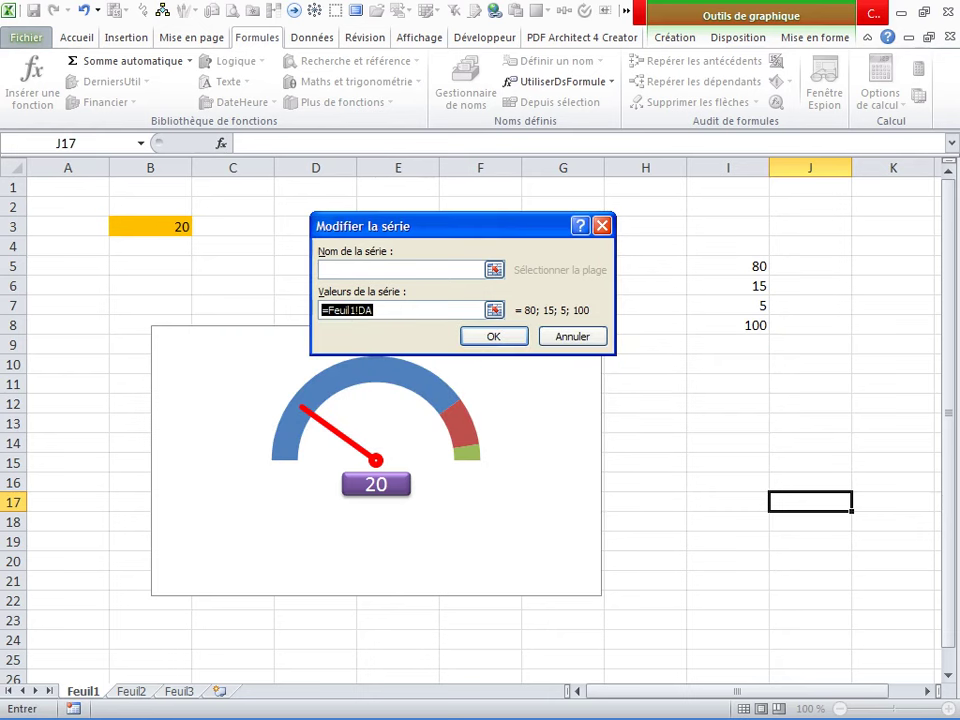
pyautogui.press('Escape')
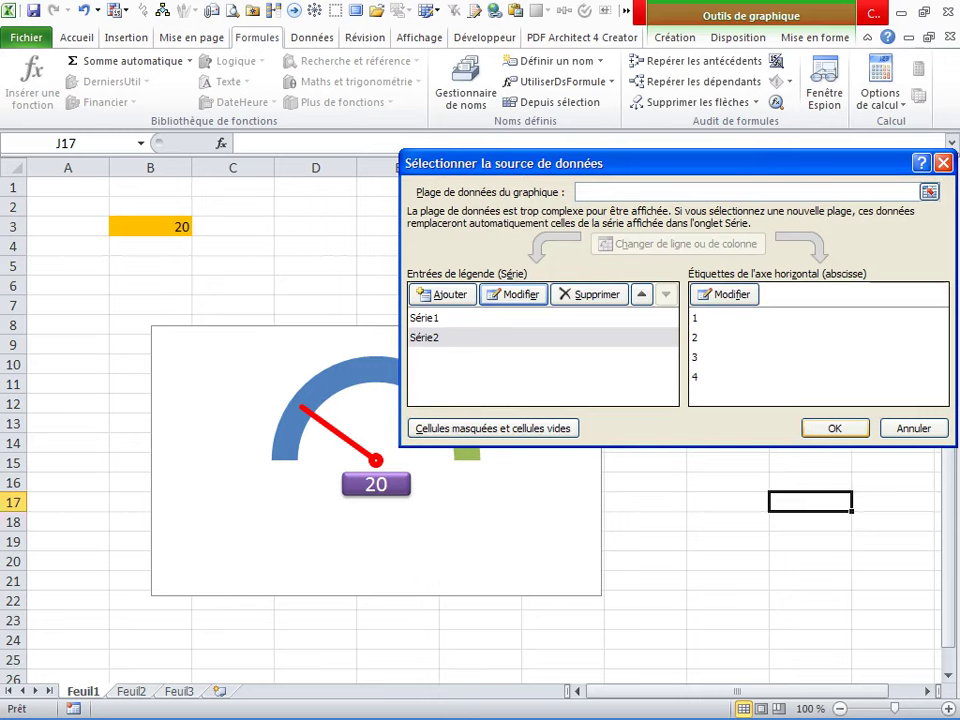
pyautogui.press('Escape')
pyautogui.click(728, 443)
pyautogui.click(465, 82)
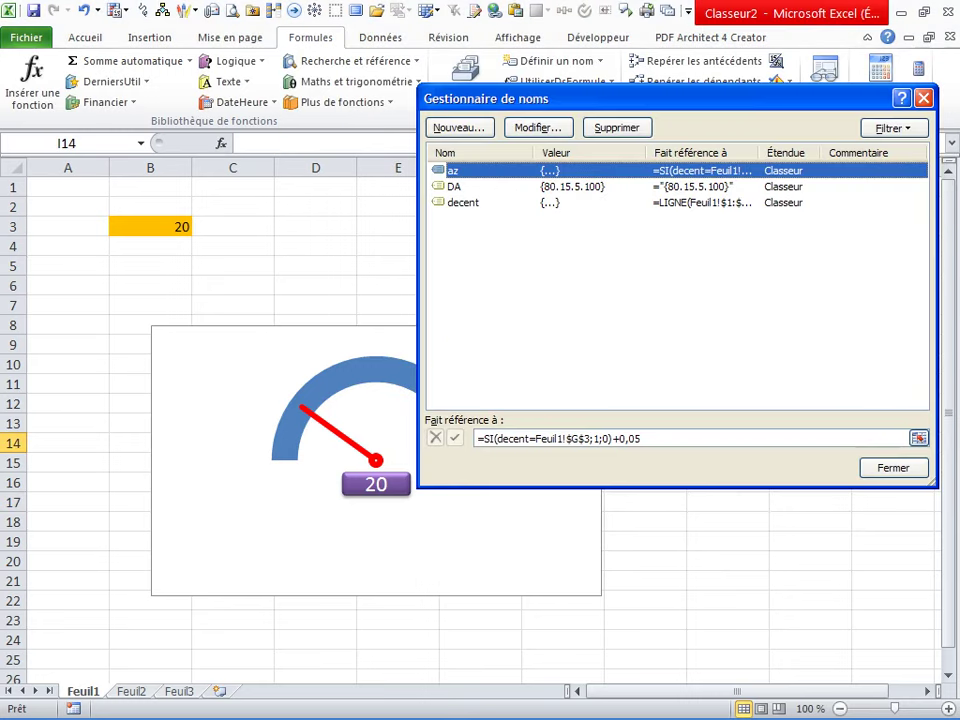
# - Remove both quotes so DA is defined as ={80.15.5.100}
pyautogui.click(453, 186)
pyautogui.click(560, 438)
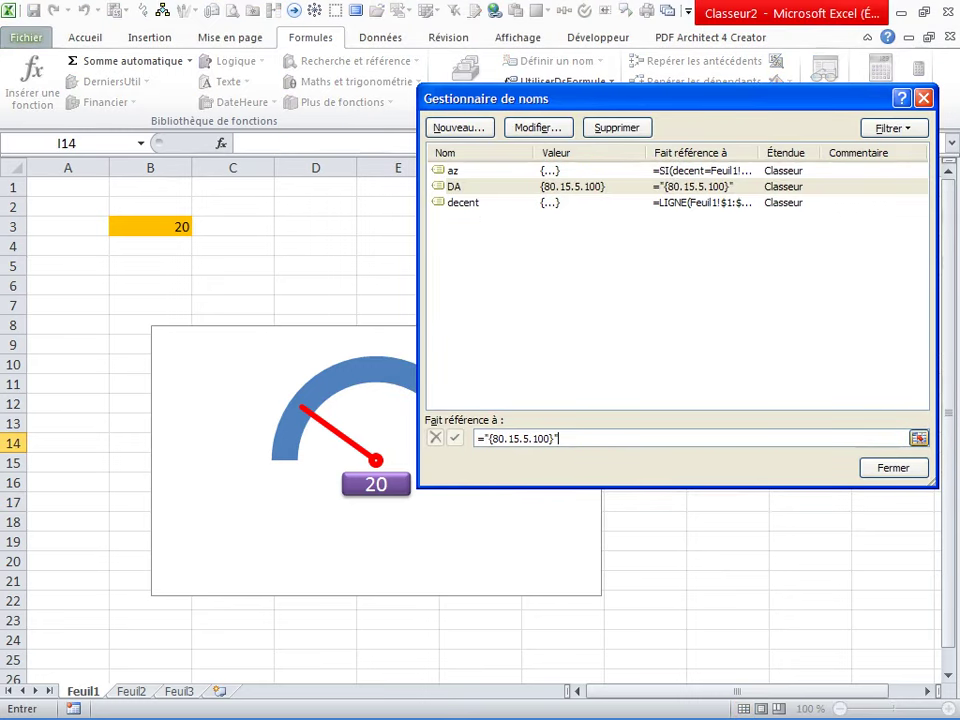
pyautogui.press('BackSpace')
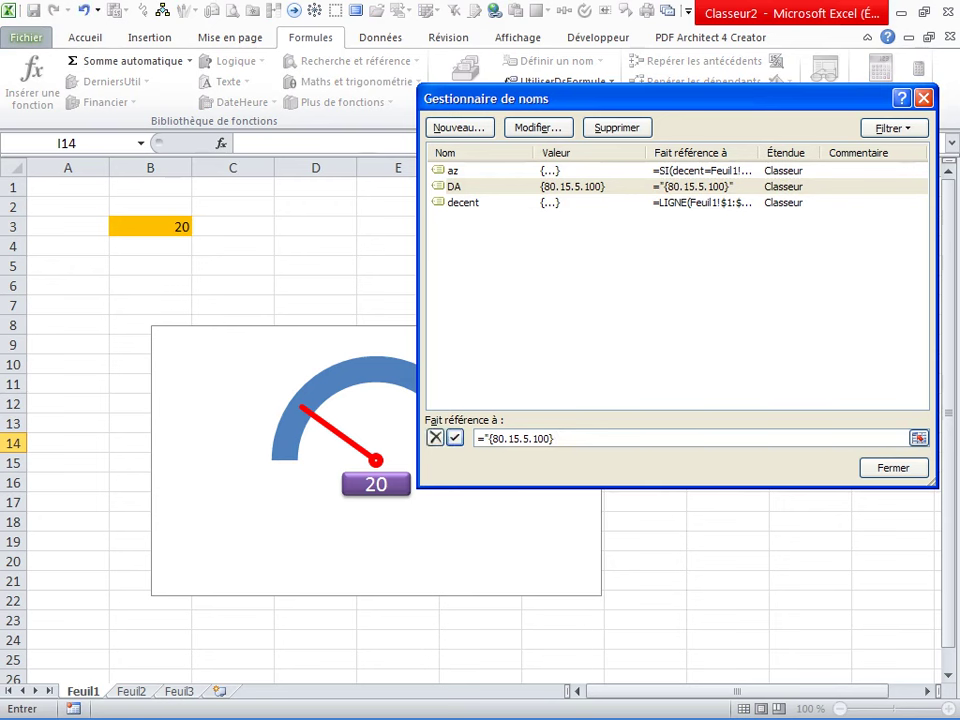
pyautogui.press('BackSpace')
pyautogui.press('Return')
pyautogui.press('Return')
pyautogui.rightClick(444, 382)
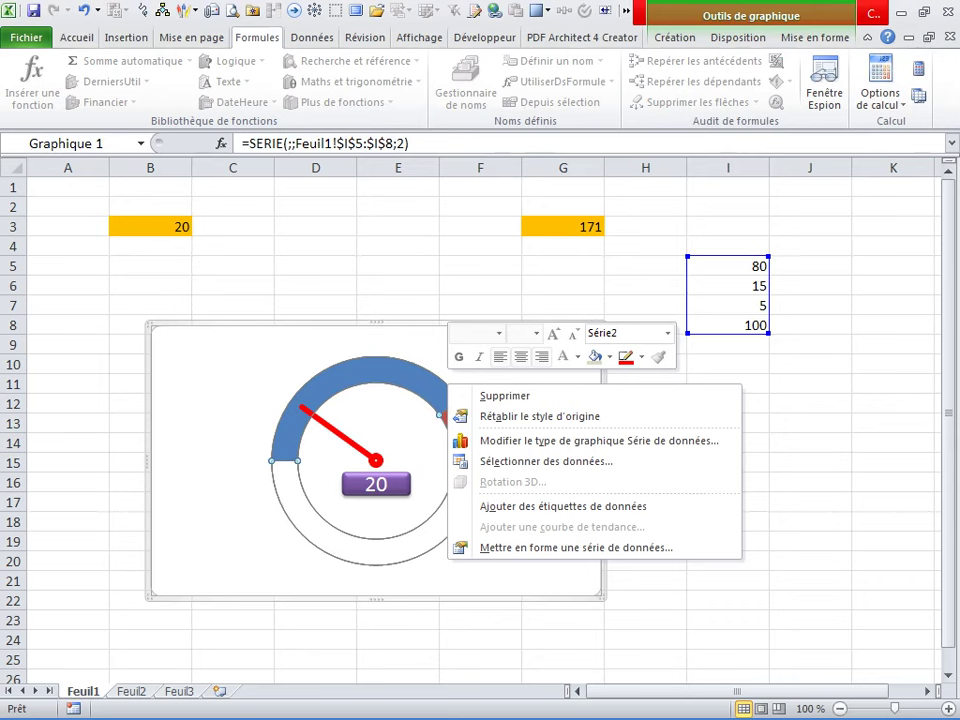
# - Point Série2's values at the DA name in the chart's data source
pyautogui.click(536, 460)
pyautogui.click(424, 337)
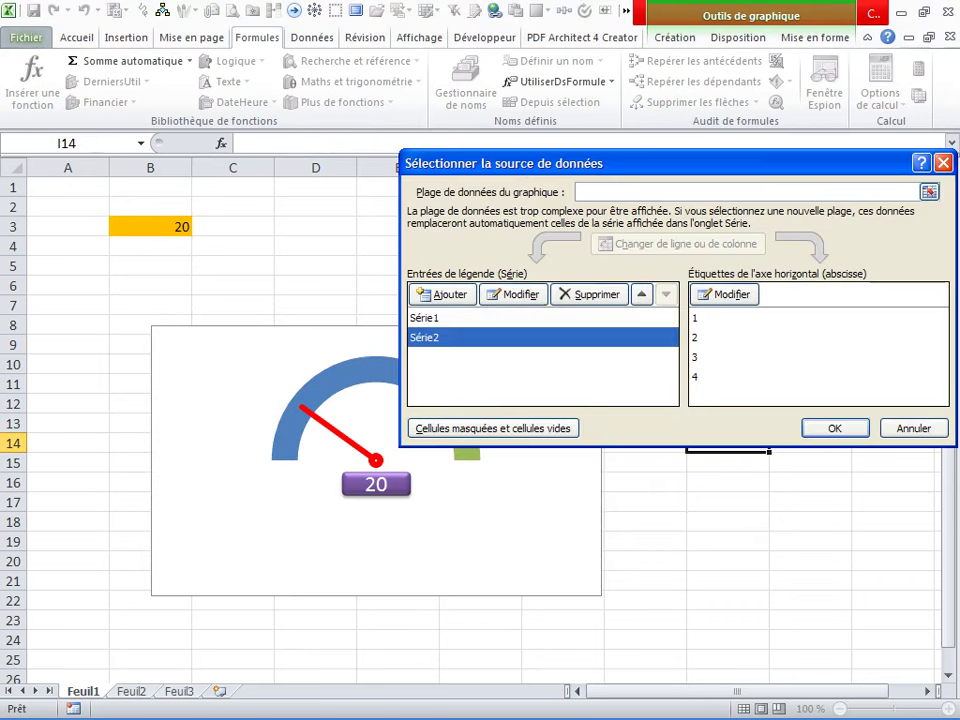
pyautogui.click(514, 294)
pyautogui.press('Tab')
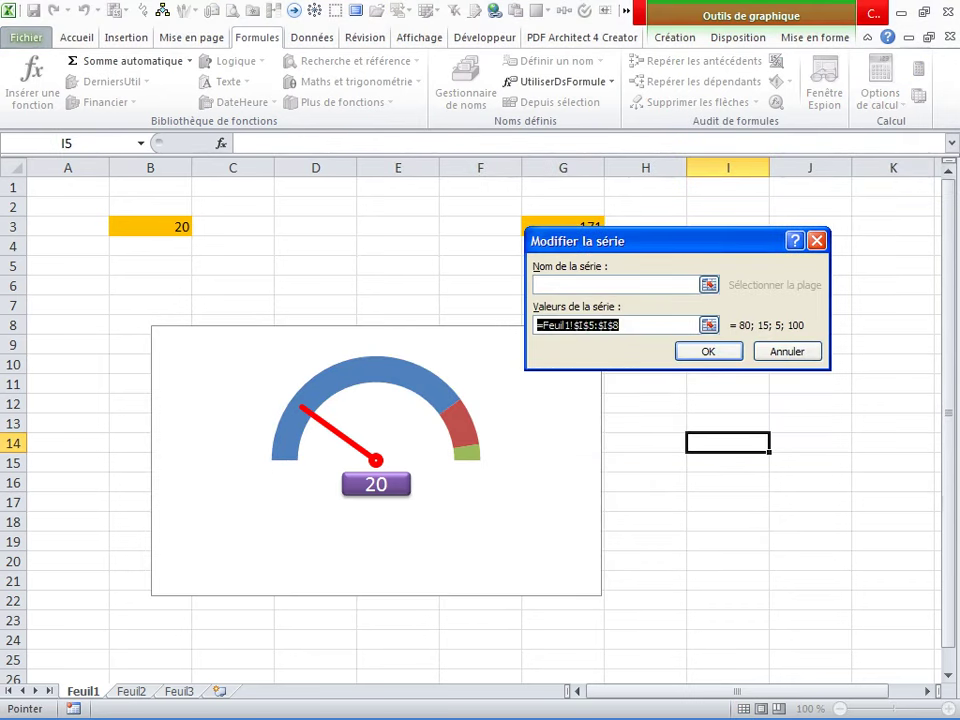
pyautogui.moveTo(620, 241); pyautogui.dragTo(376, 231)
pyautogui.press('Delete')
pyautogui.press('Down')
pyautogui.press('Down')
pyautogui.press('Down')
pyautogui.press('BackSpace')
pyautogui.press('BackSpace')
pyautogui.press('BackSpace')
pyautogui.press('BackSpace')
pyautogui.press('BackSpace')
pyautogui.write('D4')
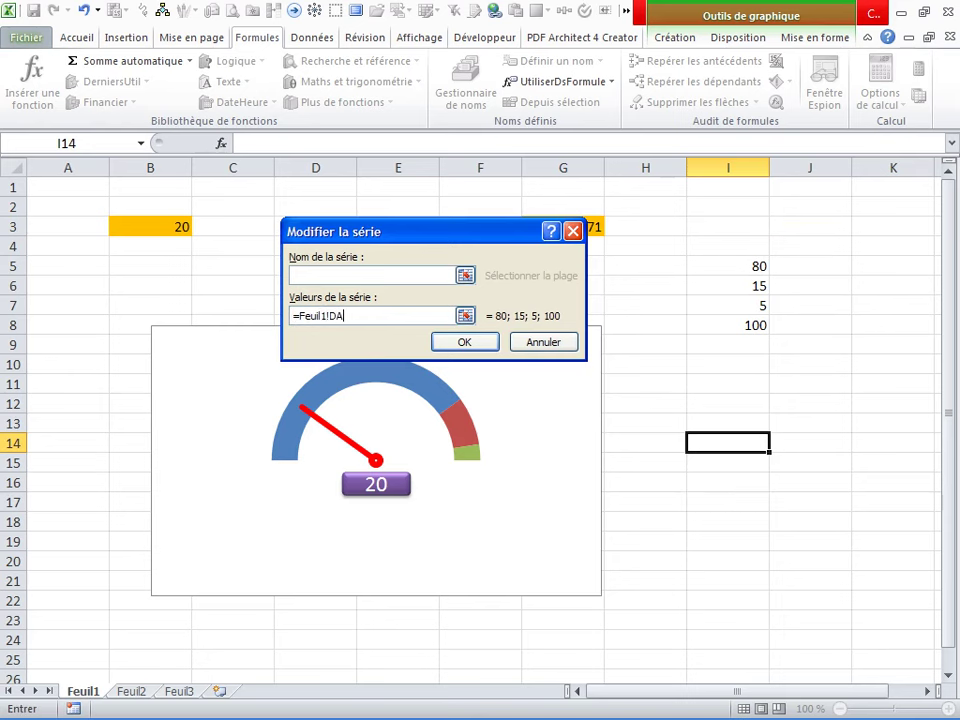
pyautogui.press('Return')
pyautogui.press('Return')
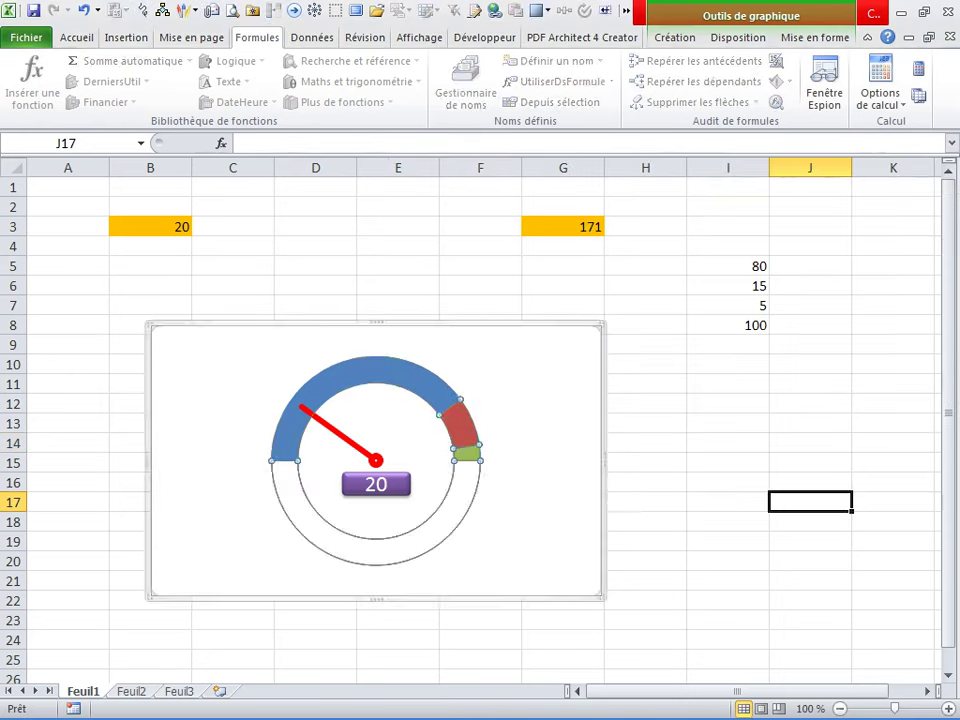
# - Clear the old band values 80, 15, 5, 100 from I5:I8
pyautogui.moveTo(728, 246); pyautogui.dragTo(728, 344)
pyautogui.press('Delete')
pyautogui.click(728, 403)
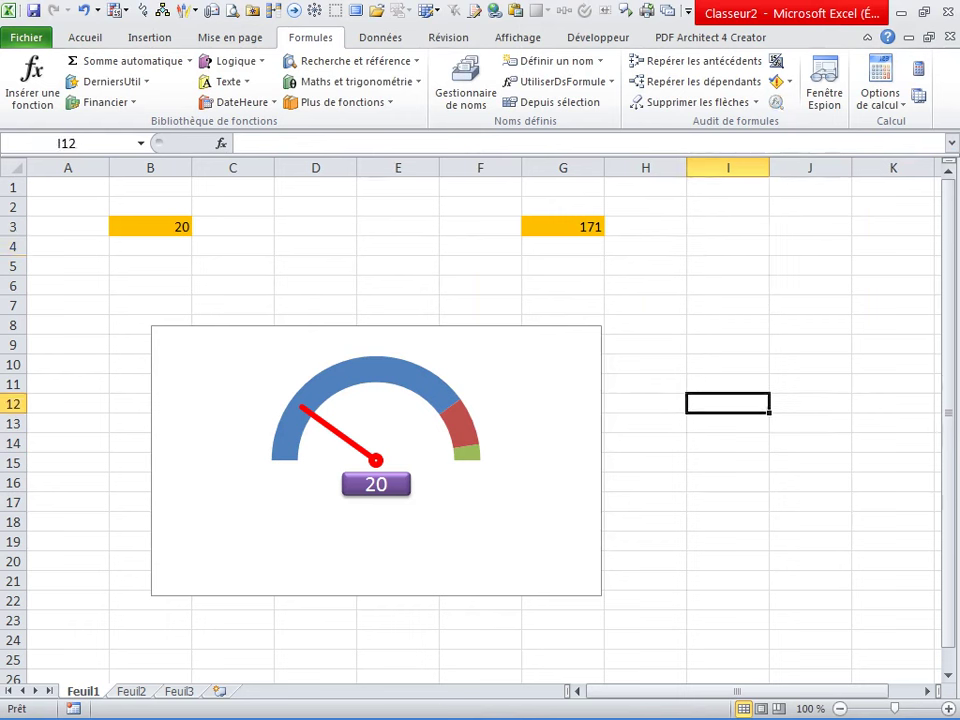
pyautogui.click(645, 423)
pyautogui.click(150, 227)
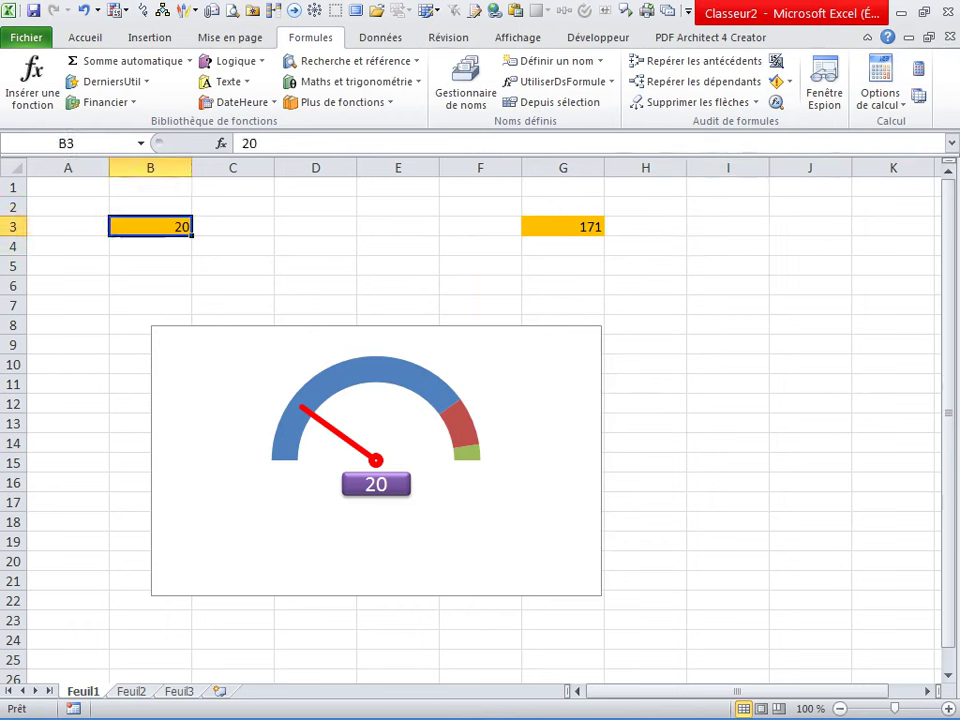
pyautogui.write('98')
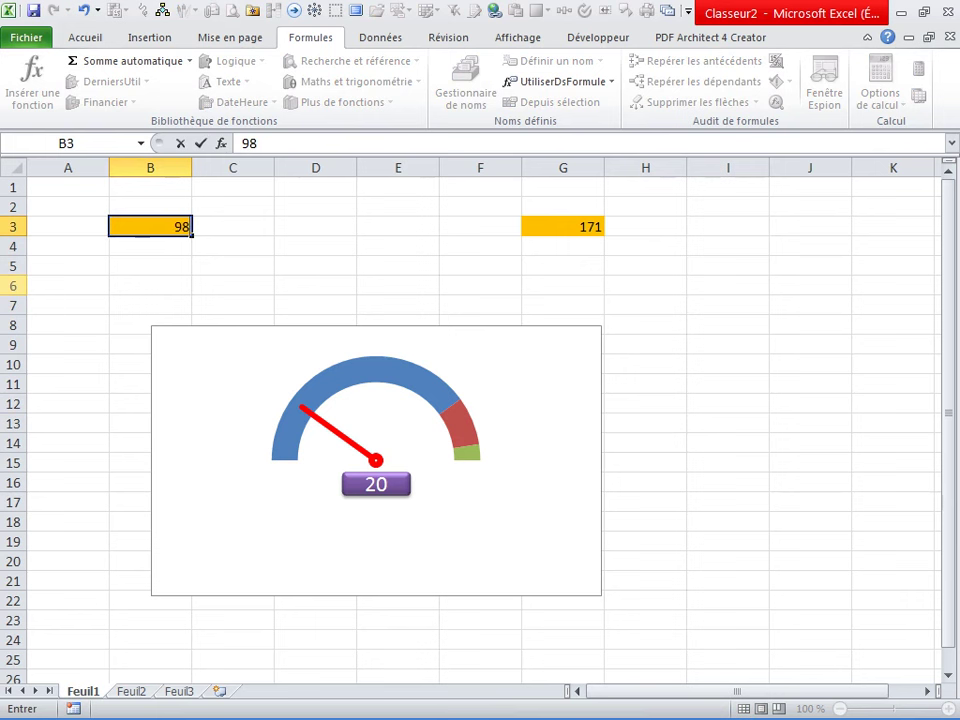
pyautogui.press('Return')
pyautogui.click(150, 227)
pyautogui.write('0')
pyautogui.press('Return')
pyautogui.click(150, 227)
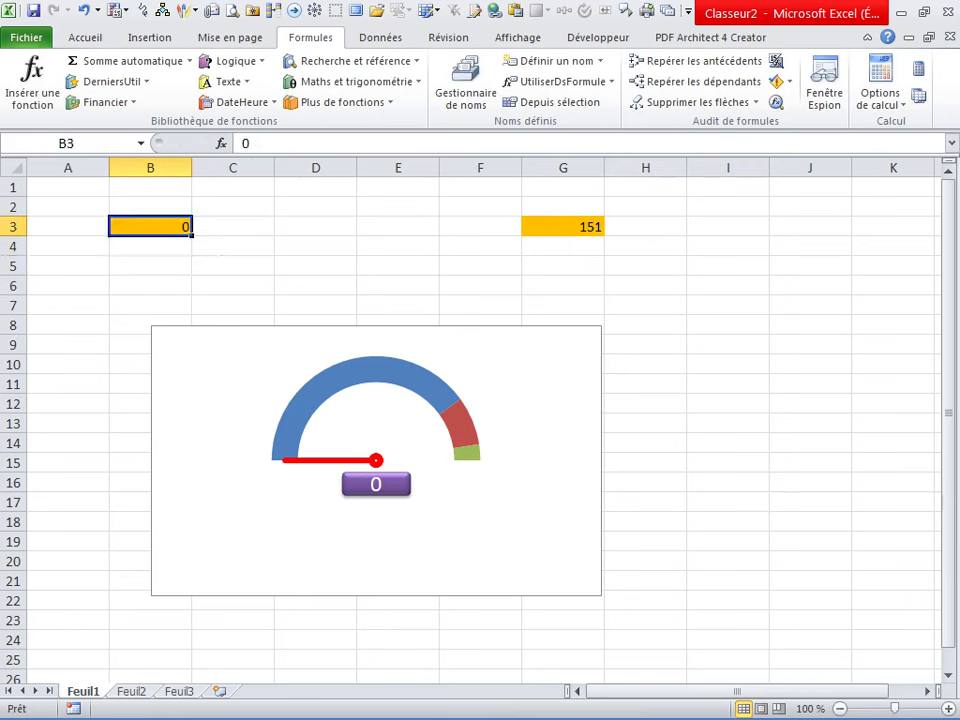
pyautogui.write('20')
pyautogui.press('Return')
pyautogui.click(315, 265)
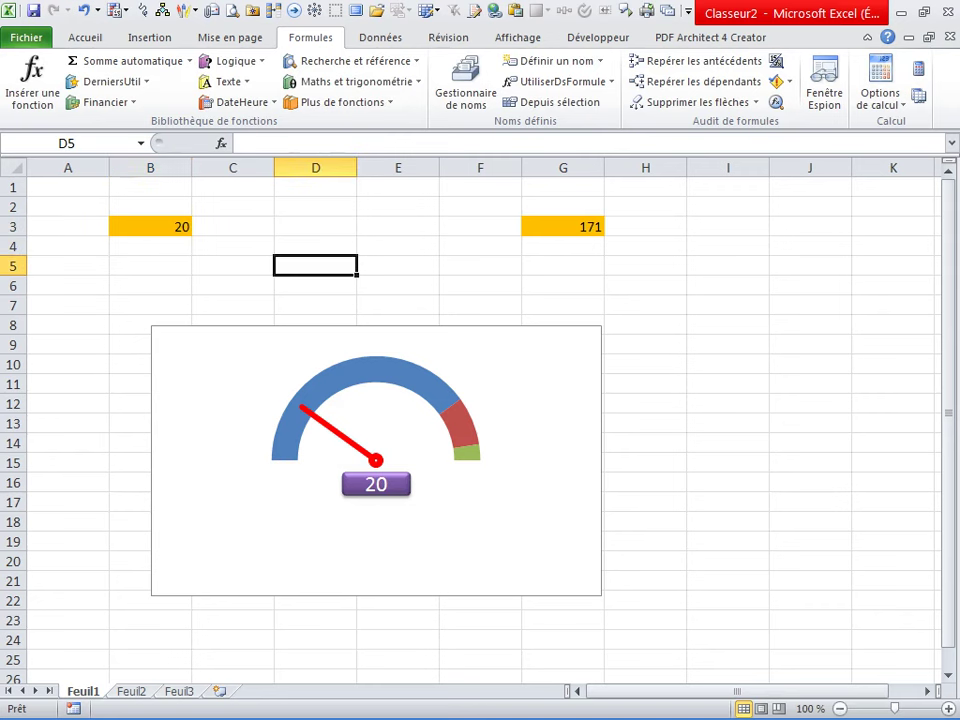
pyautogui.click(645, 304)
# - Type Compteur in H7 and the date 08-07-2016 in A6
pyautogui.write('c')
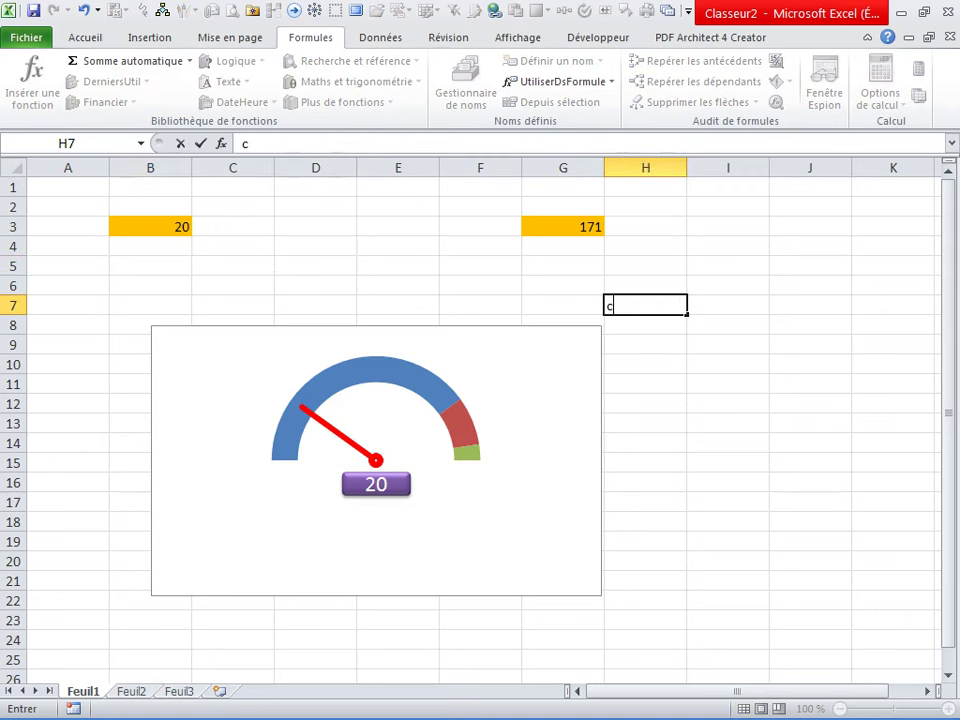
pyautogui.write('OMPTEUR')
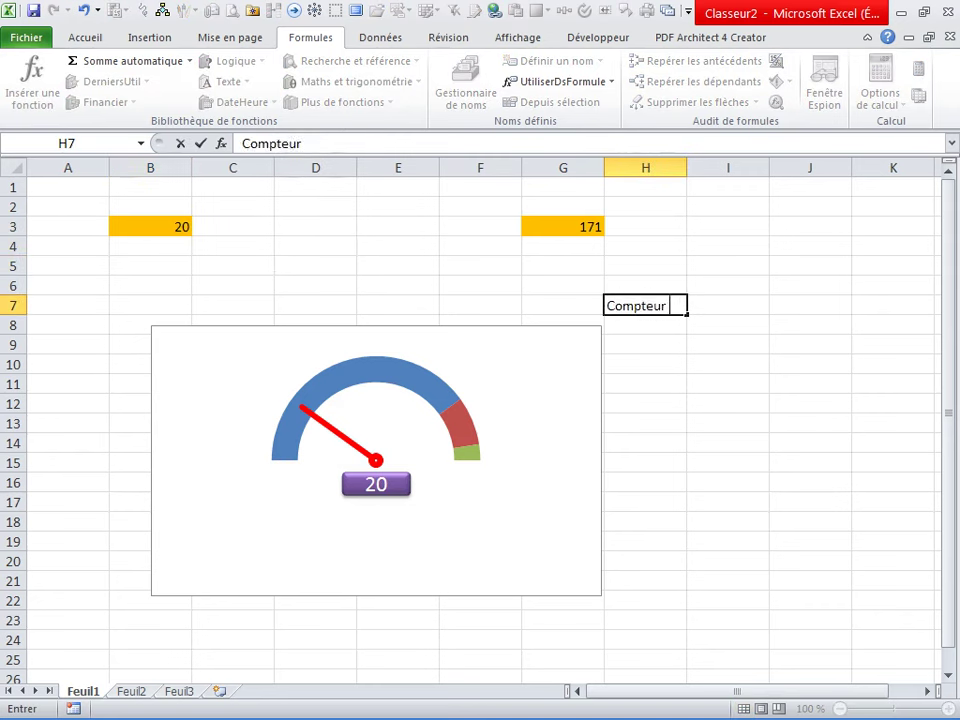
pyautogui.click(727, 403)
pyautogui.click(645, 403)
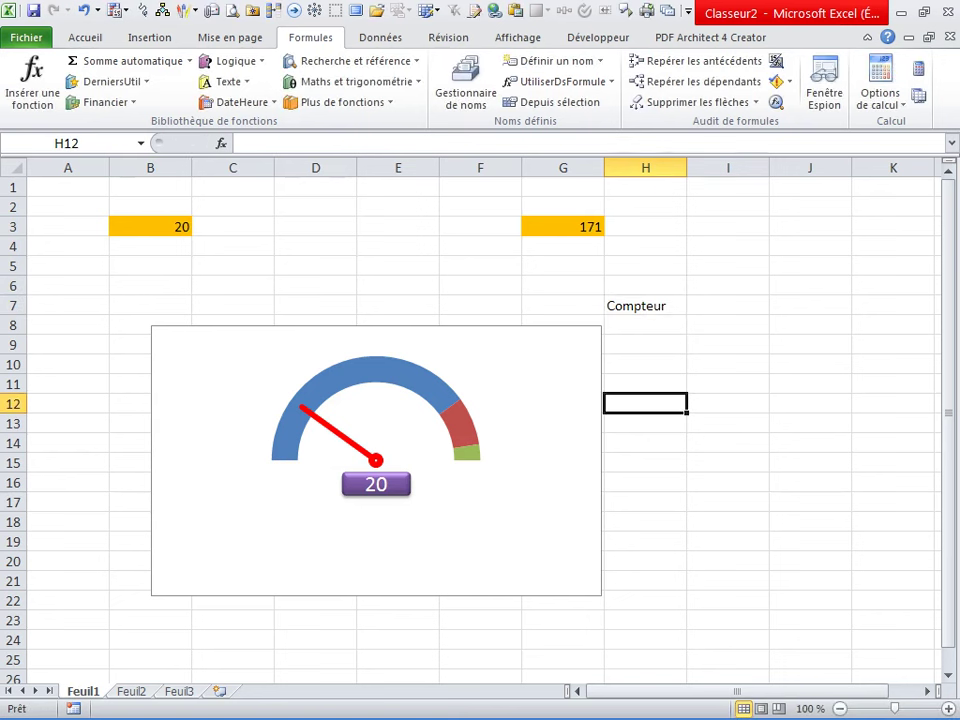
pyautogui.click(68, 285)
pyautogui.write('08-07-2016')
pyautogui.press('Return')
# - Enter the author's name in E5, then check B3 and the needle formula in G3
pyautogui.click(397, 265)
pyautogui.write('sihamidi')
pyautogui.press('Return')
pyautogui.click(397, 265)
pyautogui.click(232, 226)
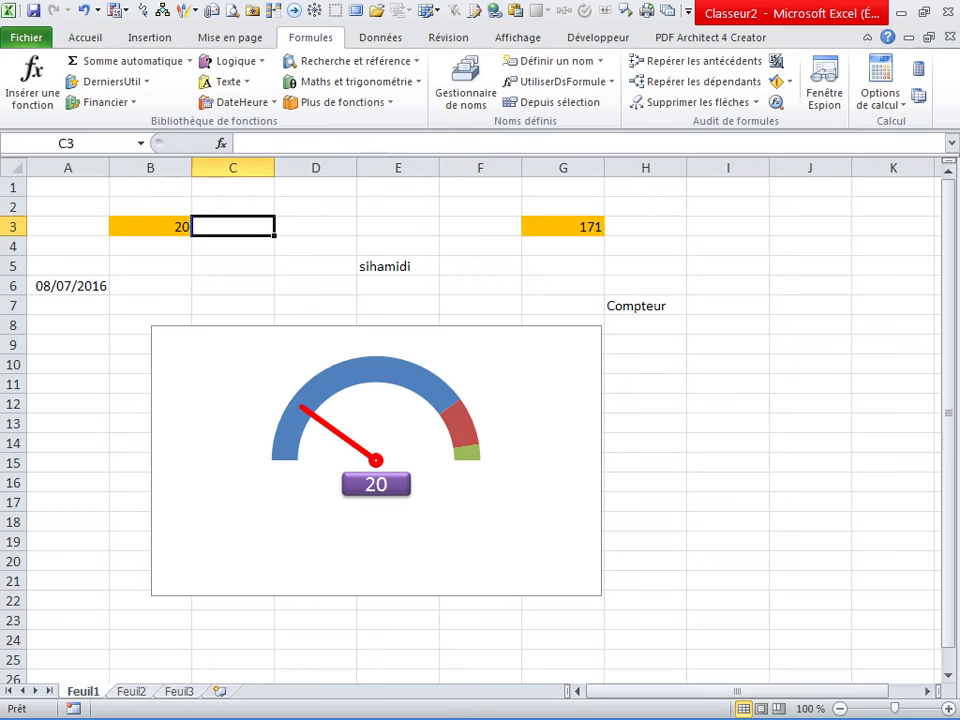
pyautogui.click(150, 226)
pyautogui.click(562, 226)
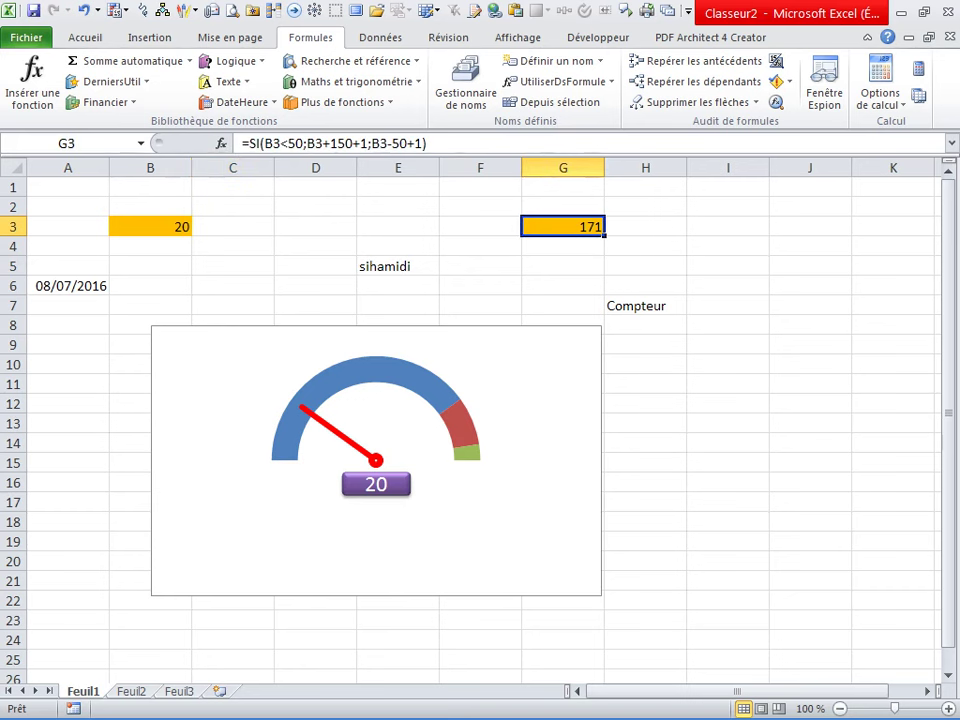
# - Review the decent name's definition and the needle formula in G3
pyautogui.click(397, 246)
pyautogui.click(465, 85)
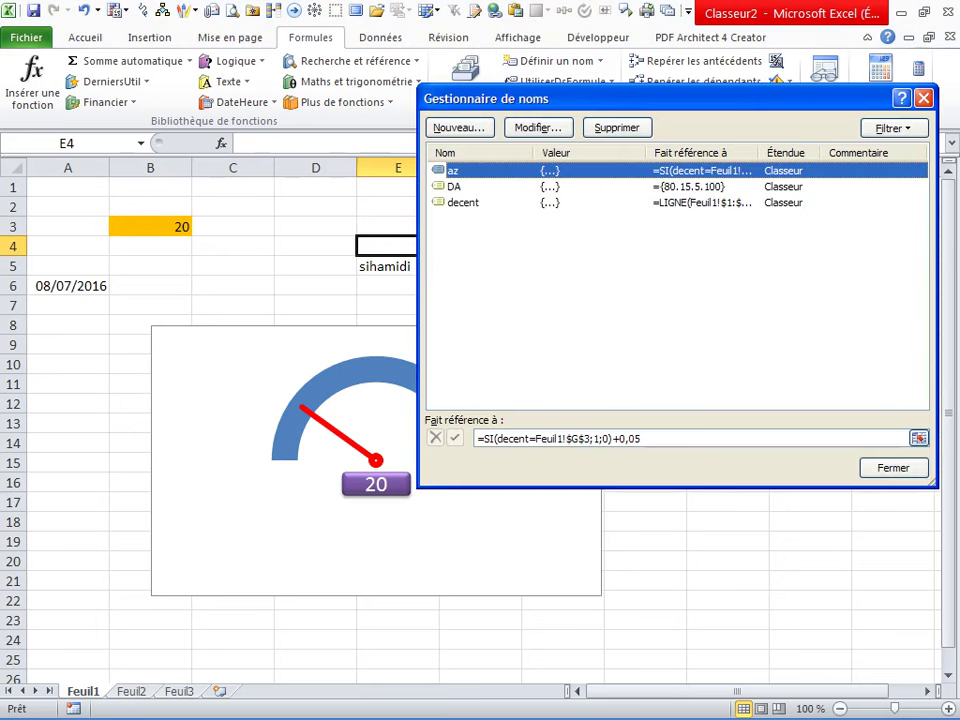
pyautogui.click(450, 202)
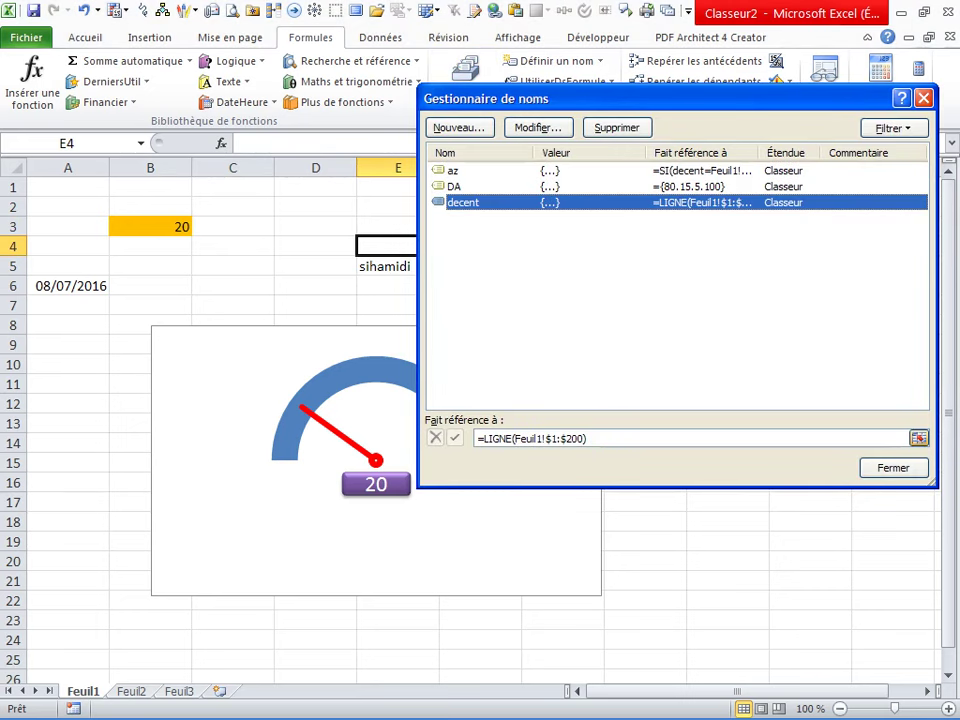
pyautogui.press('Escape')
pyautogui.click(728, 364)
pyautogui.click(150, 226)
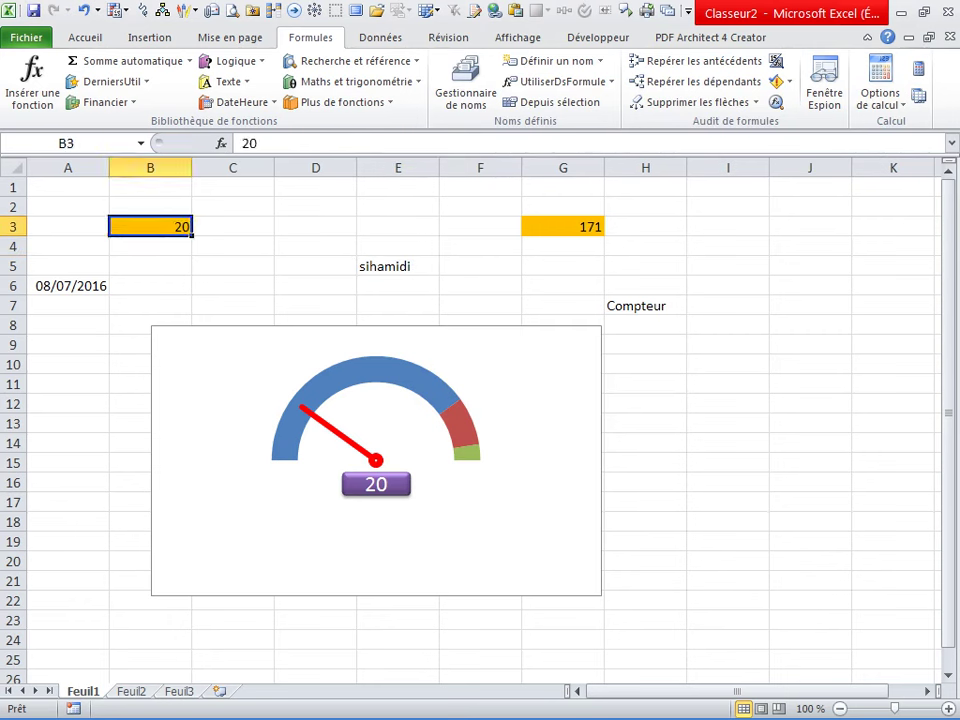
pyautogui.click(563, 226)
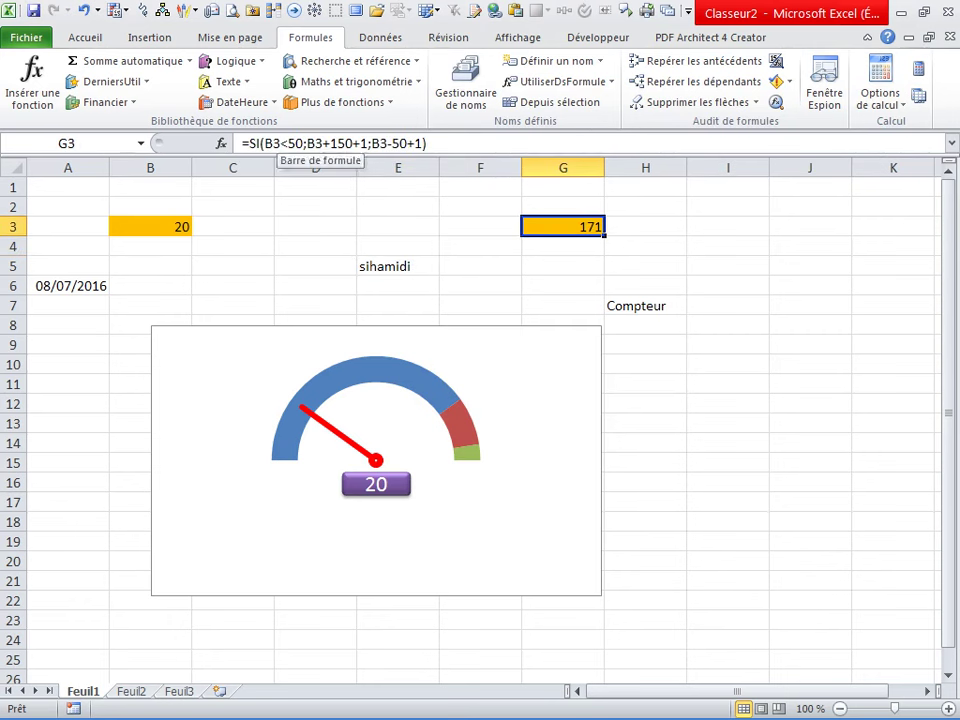
pyautogui.click(398, 206)
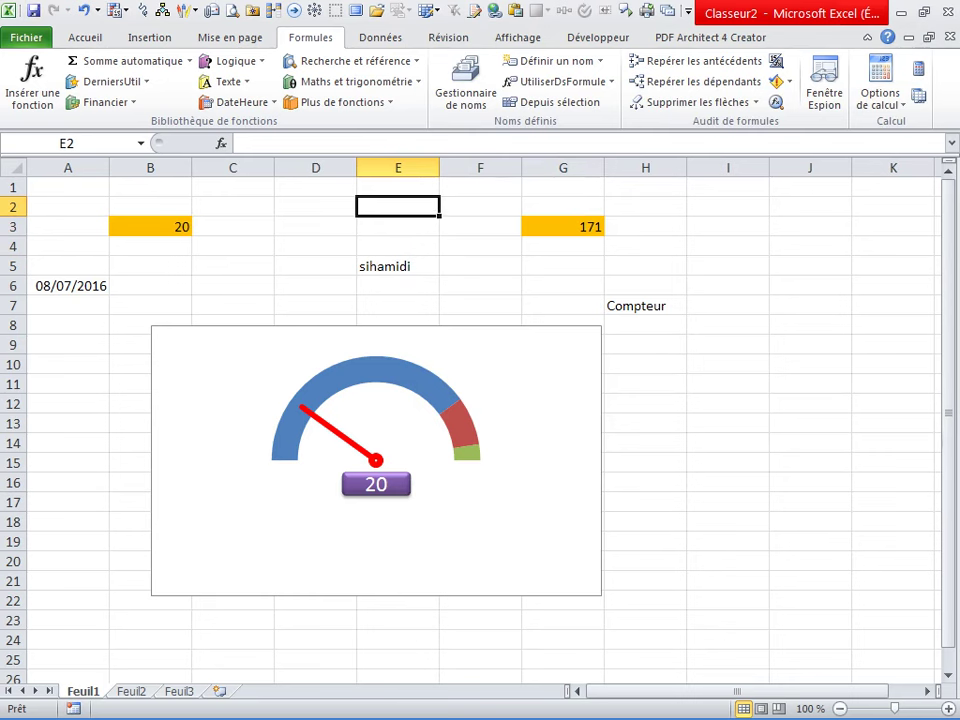
pyautogui.click(563, 226)
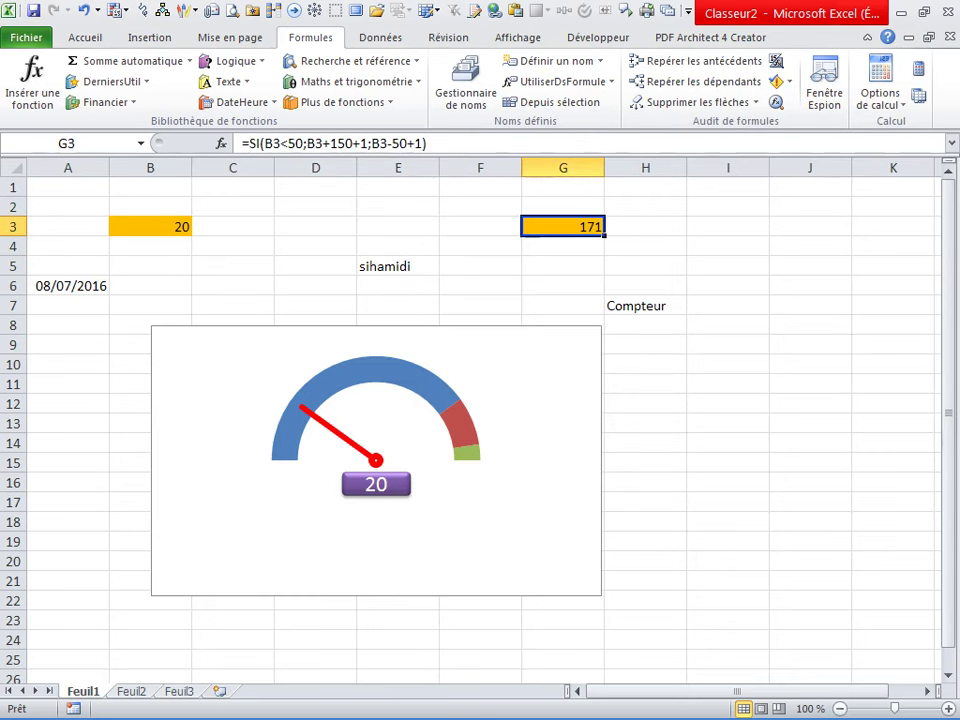
pyautogui.click(645, 384)
# - Change decent's reference to =LIGNE(Feuil1!$1:$400)
pyautogui.click(465, 80)
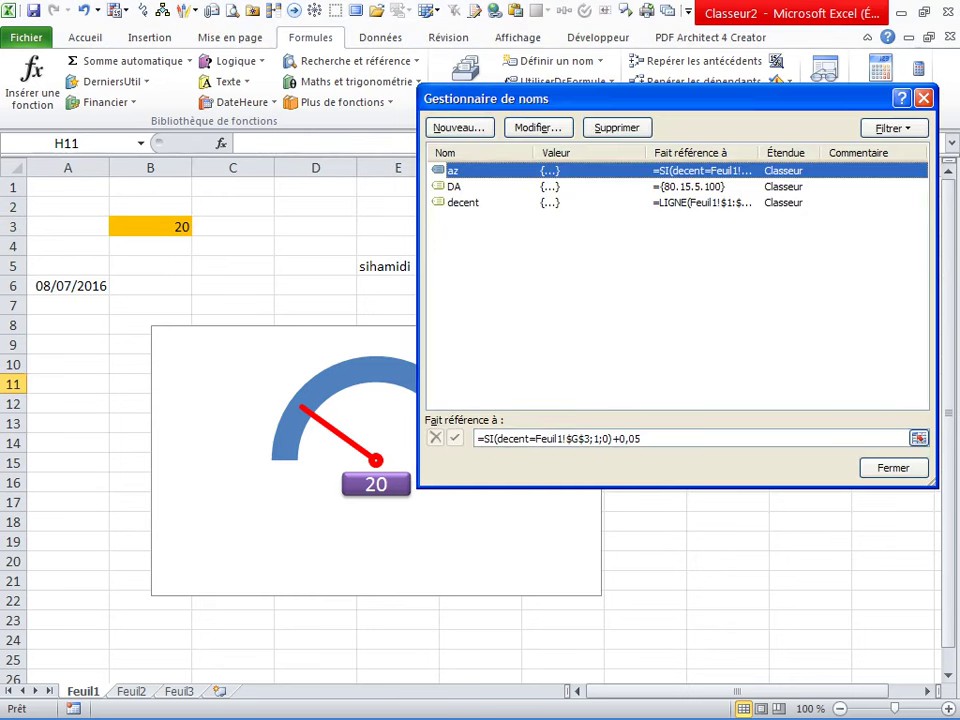
pyautogui.click(463, 202)
pyautogui.click(574, 438)
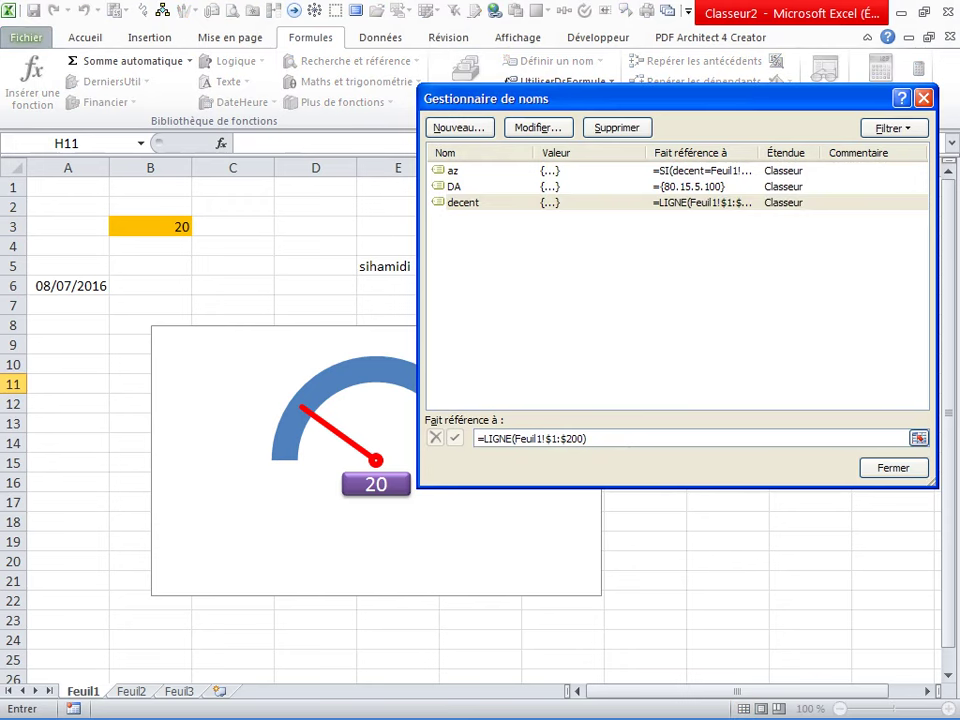
pyautogui.press('BackSpace')
pyautogui.write('4')
pyautogui.press('Return')
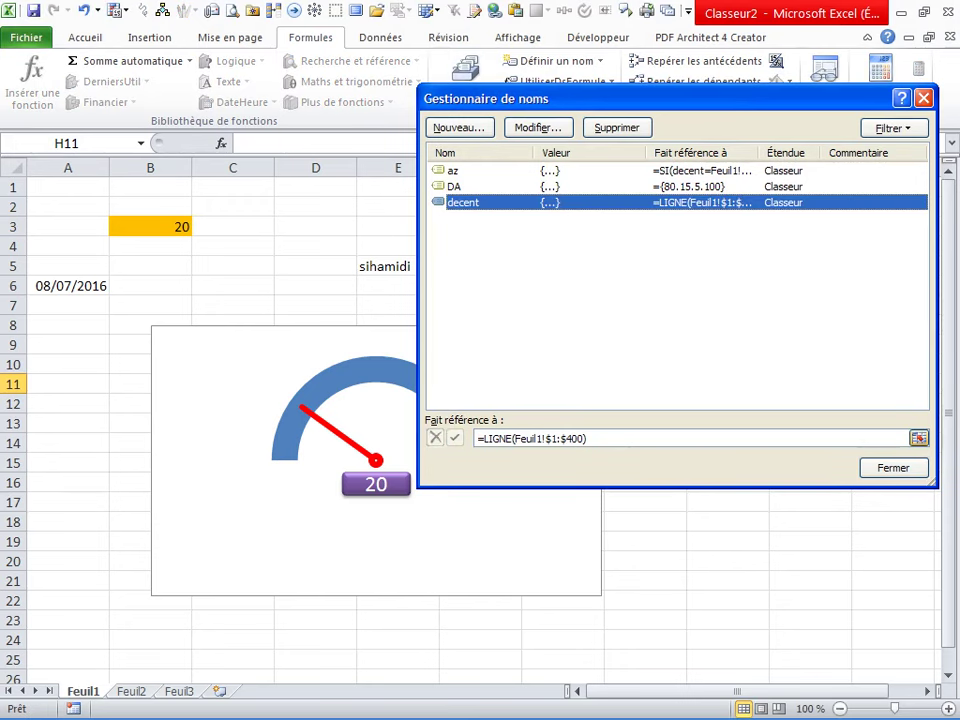
pyautogui.press('Escape')
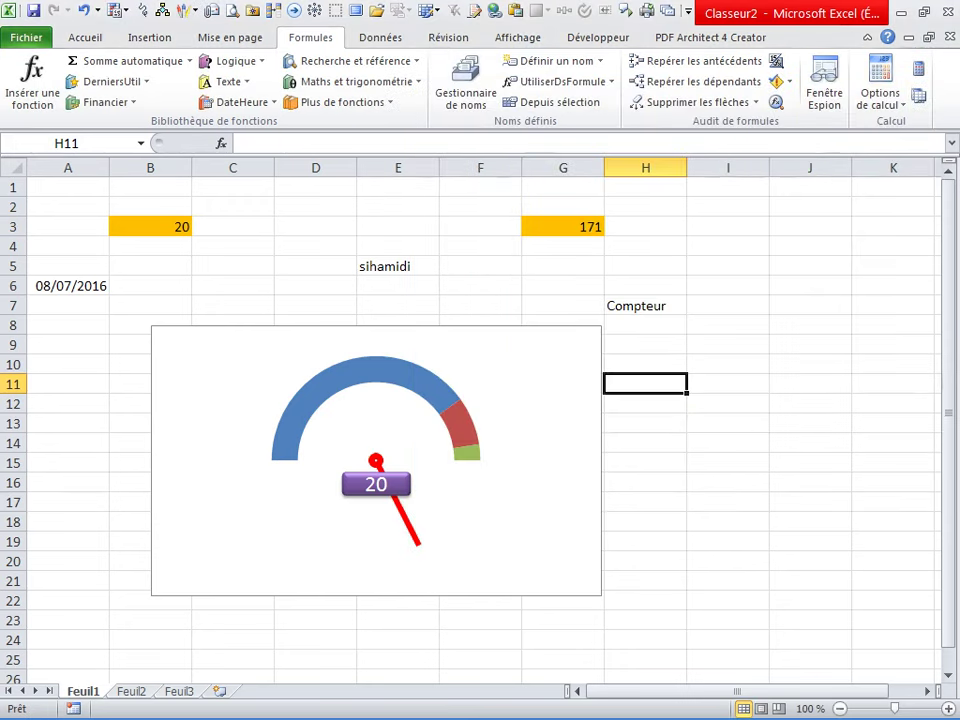
pyautogui.click(563, 227)
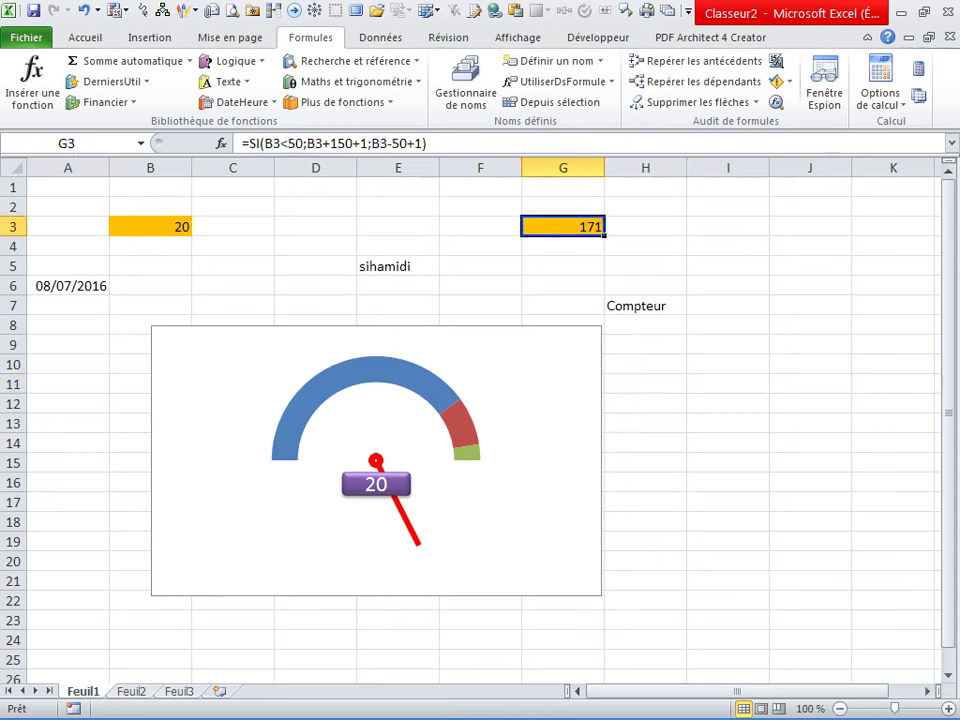
# - Rewrite G3 as =SI(B3<100;B3+300+1;B3-100+1), so it returns 321
pyautogui.click(290, 143)
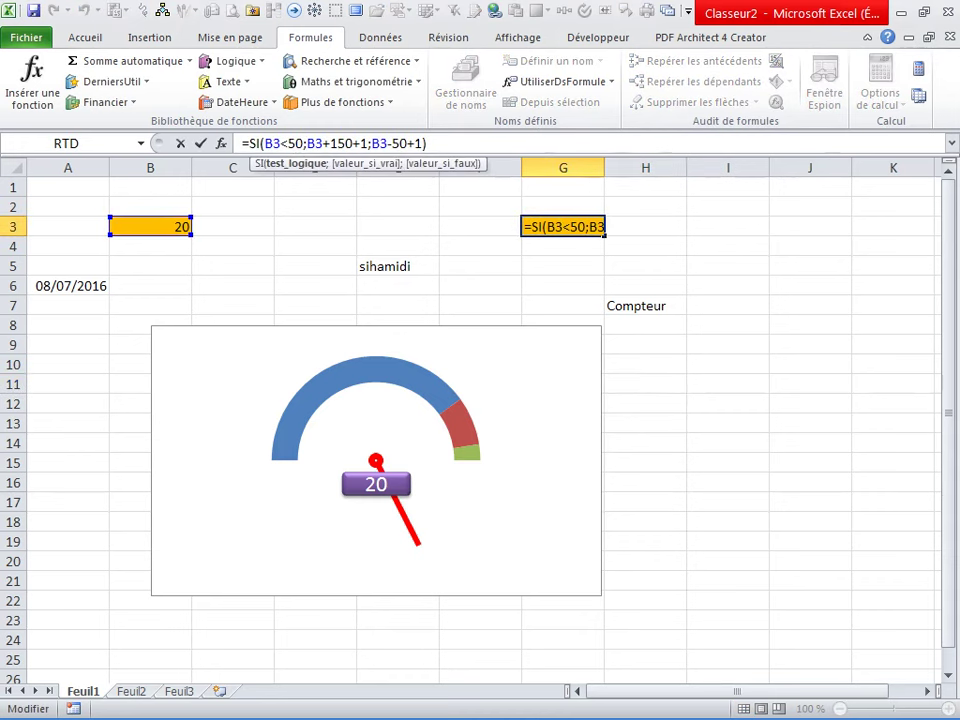
pyautogui.press('BackSpace')
pyautogui.write('10')
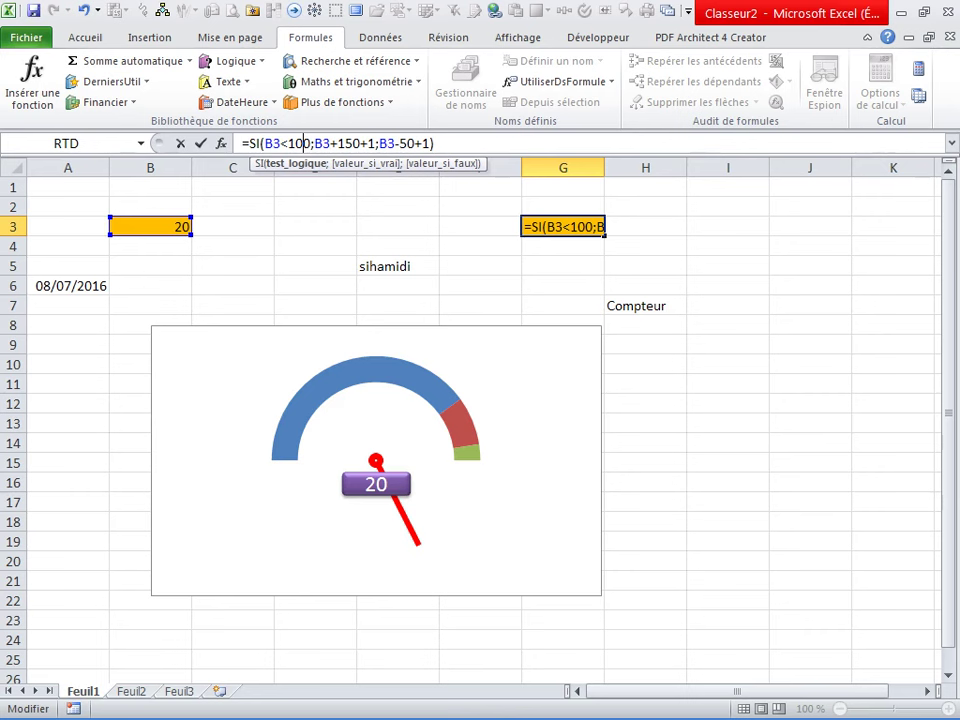
pyautogui.click(357, 143)
pyautogui.press('BackSpace')
pyautogui.press('BackSpace')
pyautogui.press('BackSpace')
pyautogui.write('300')
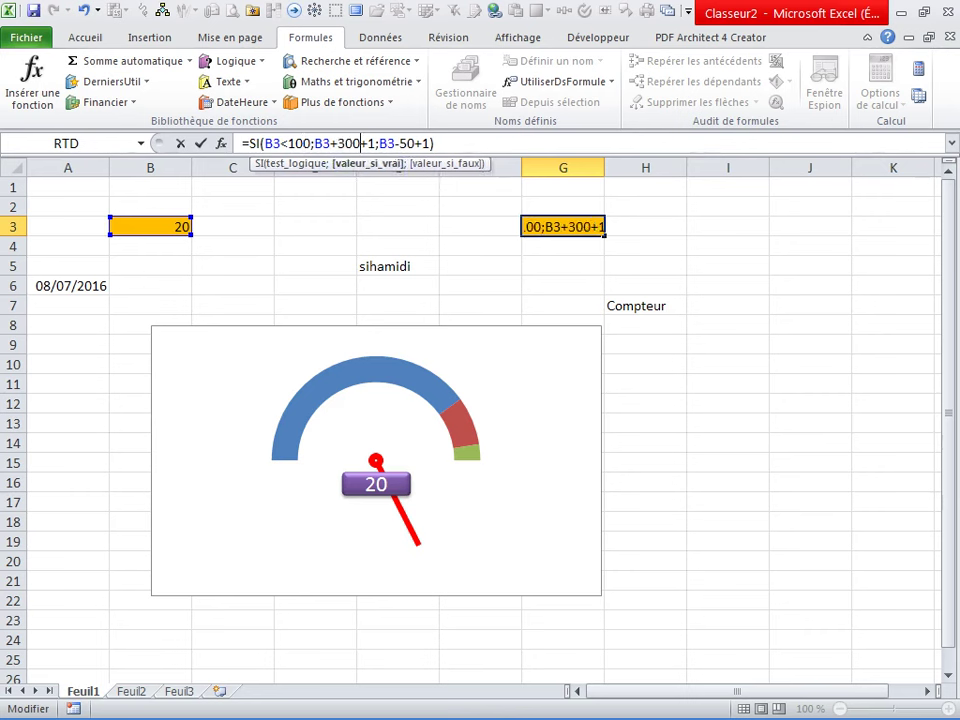
pyautogui.click(414, 143)
pyautogui.press('BackSpace')
pyautogui.press('BackSpace')
pyautogui.write('10')
pyautogui.press('Return')
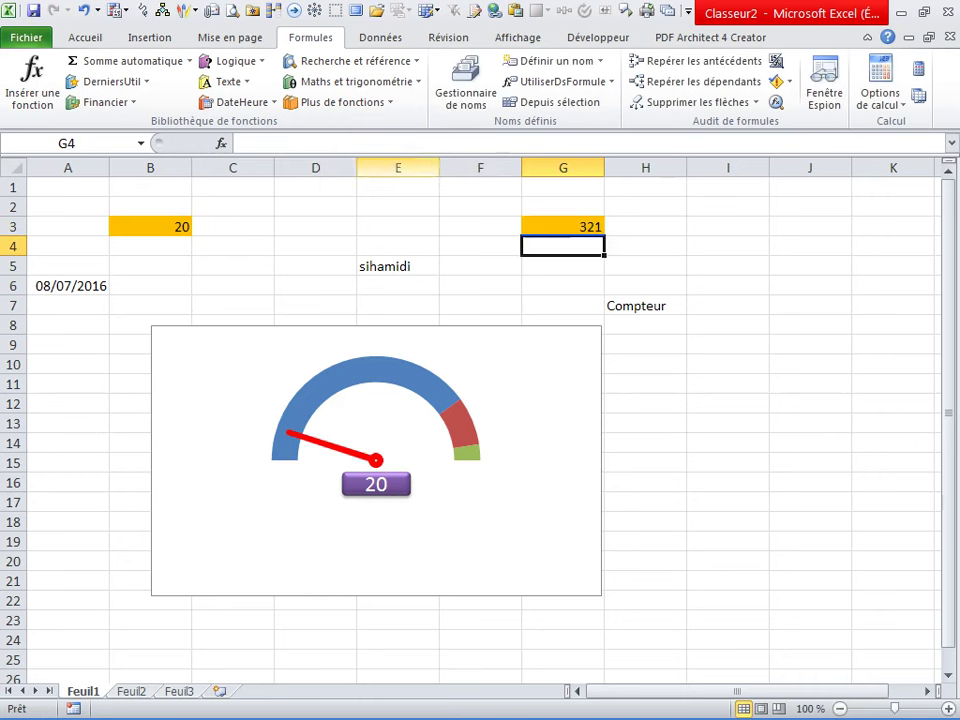
pyautogui.click(480, 285)
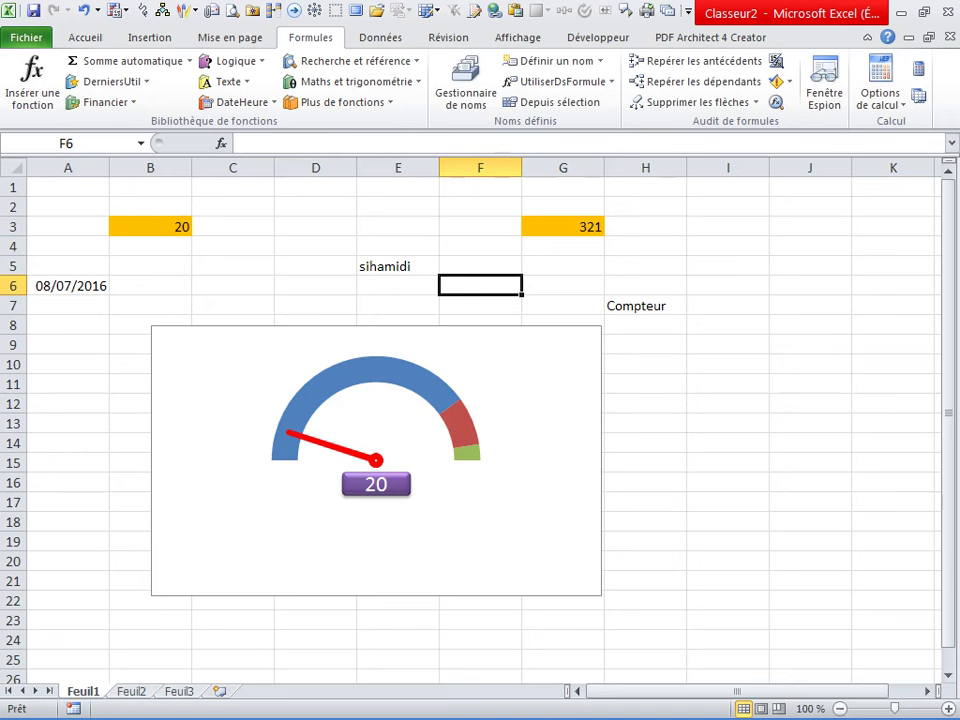
# - Test the gauge by entering 50, 200 and 100 in B3
pyautogui.click(563, 227)
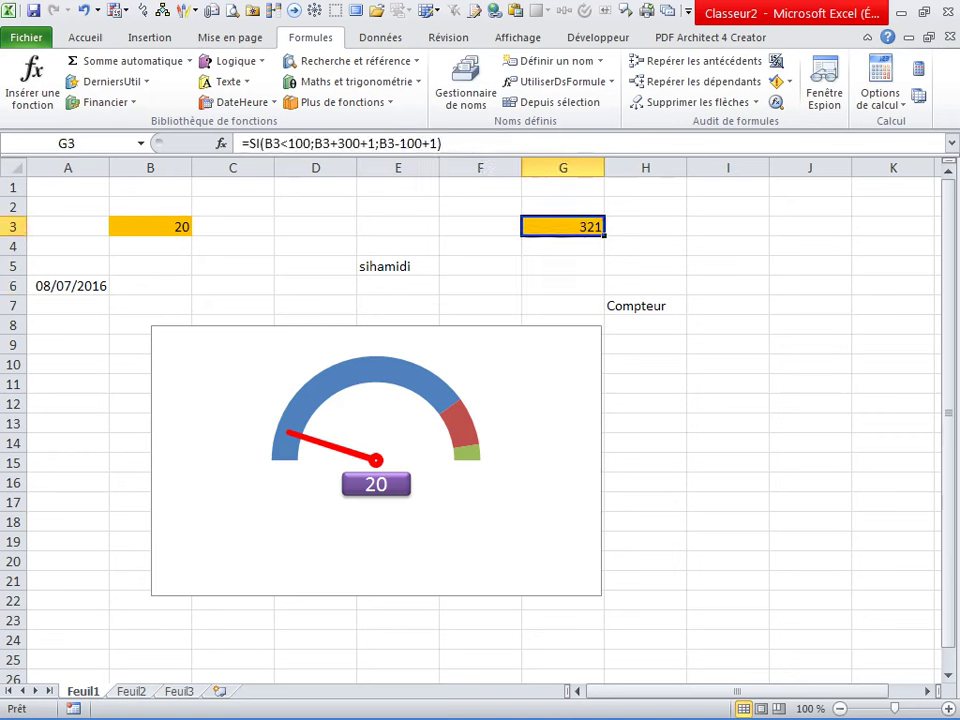
pyautogui.click(150, 227)
pyautogui.write('50')
pyautogui.press('Return')
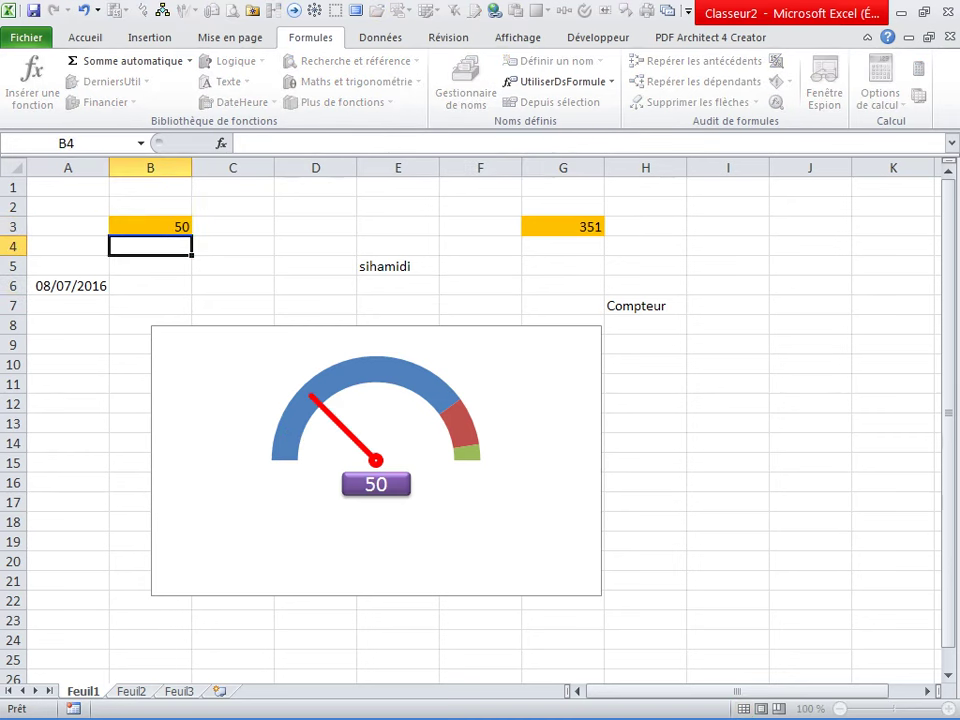
pyautogui.click(150, 227)
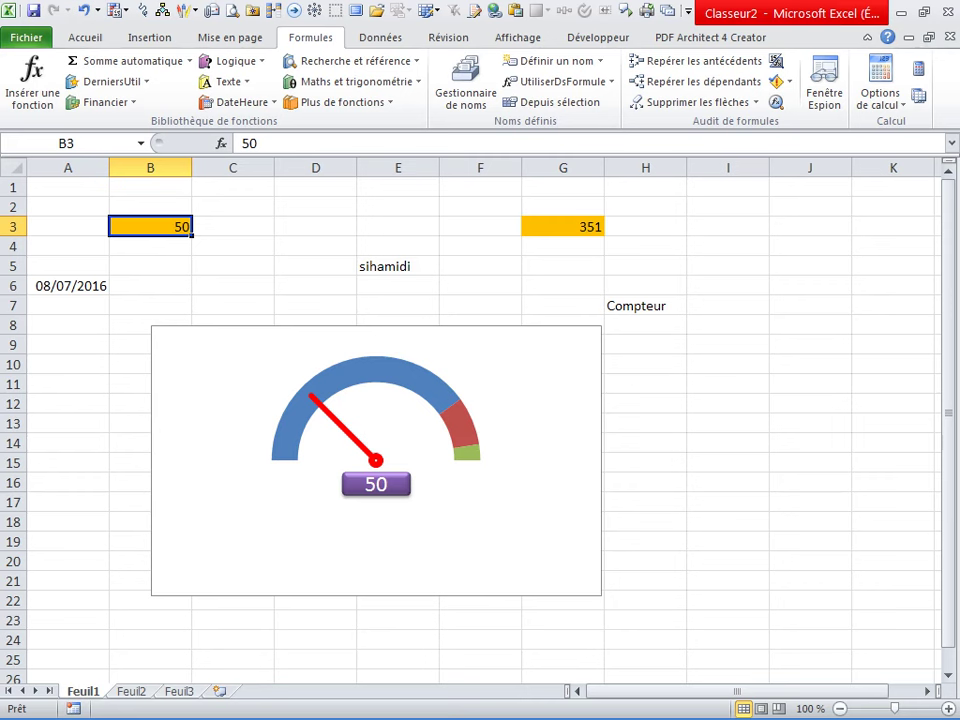
pyautogui.write('200')
pyautogui.press('Return')
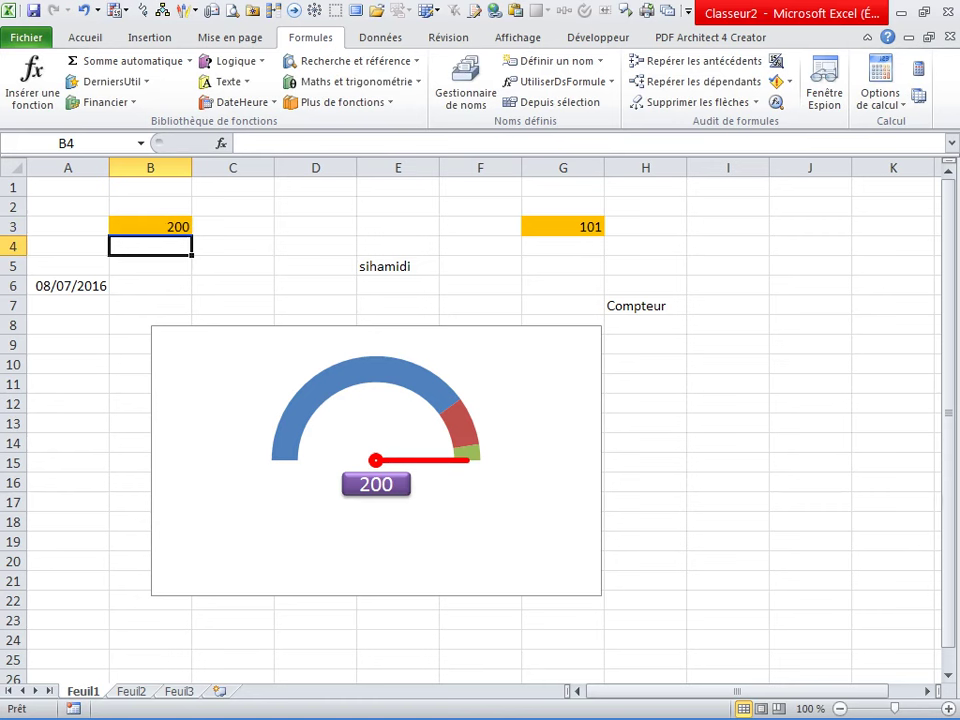
pyautogui.moveTo(462, 472)
pyautogui.click(150, 226)
pyautogui.write('100')
pyautogui.press('Return')
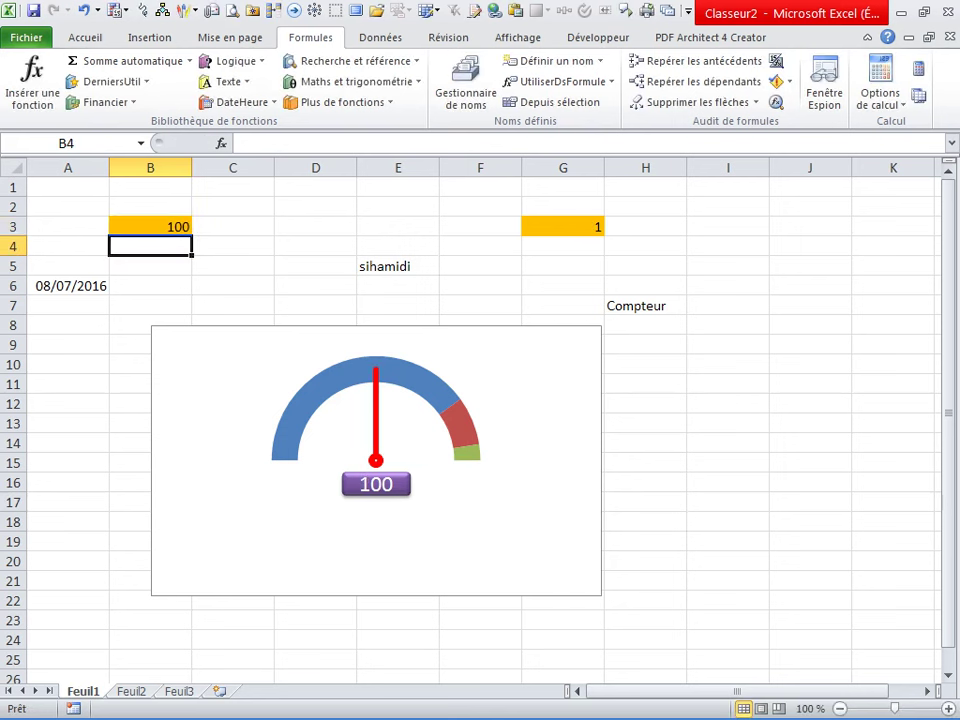
# - Set B3 back to 50, check G3 shows 351, and bring up the Name Manager
pyautogui.click(150, 226)
pyautogui.write('50')
pyautogui.press('Return')
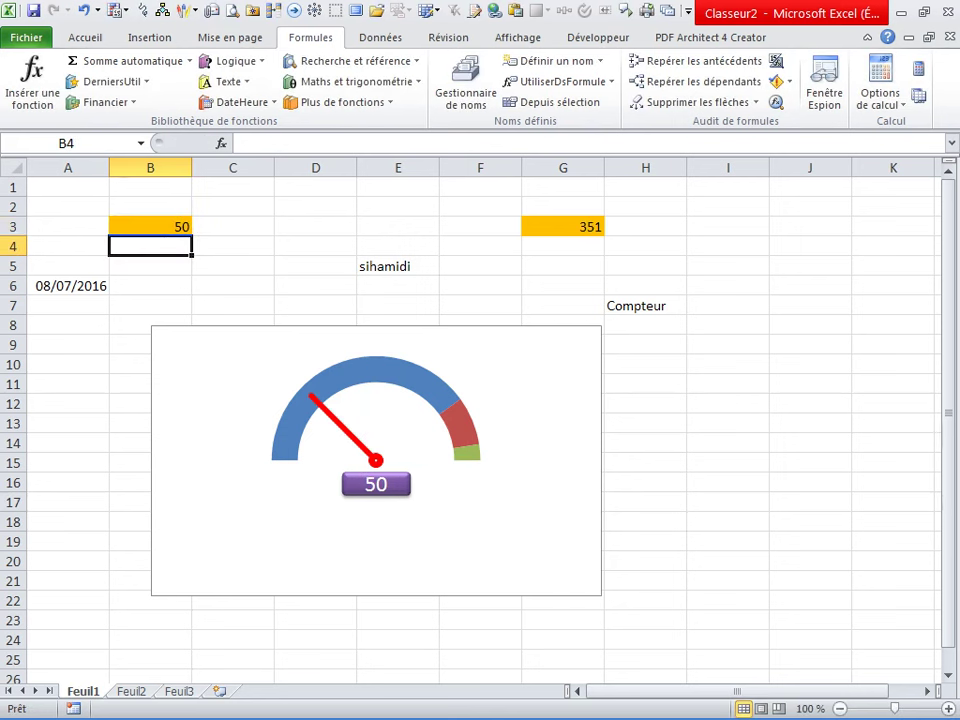
pyautogui.click(562, 226)
pyautogui.click(480, 246)
pyautogui.click(465, 85)
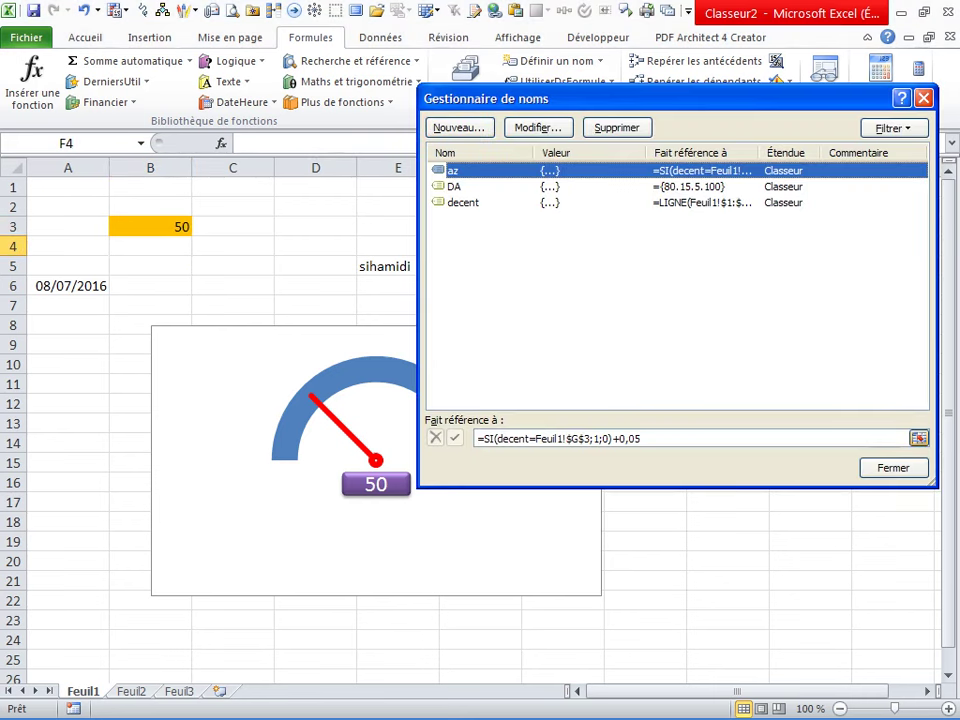
# - Confirm decent covers rows 1 to 400, close the Name Manager and review G3's formula
pyautogui.click(462, 202)
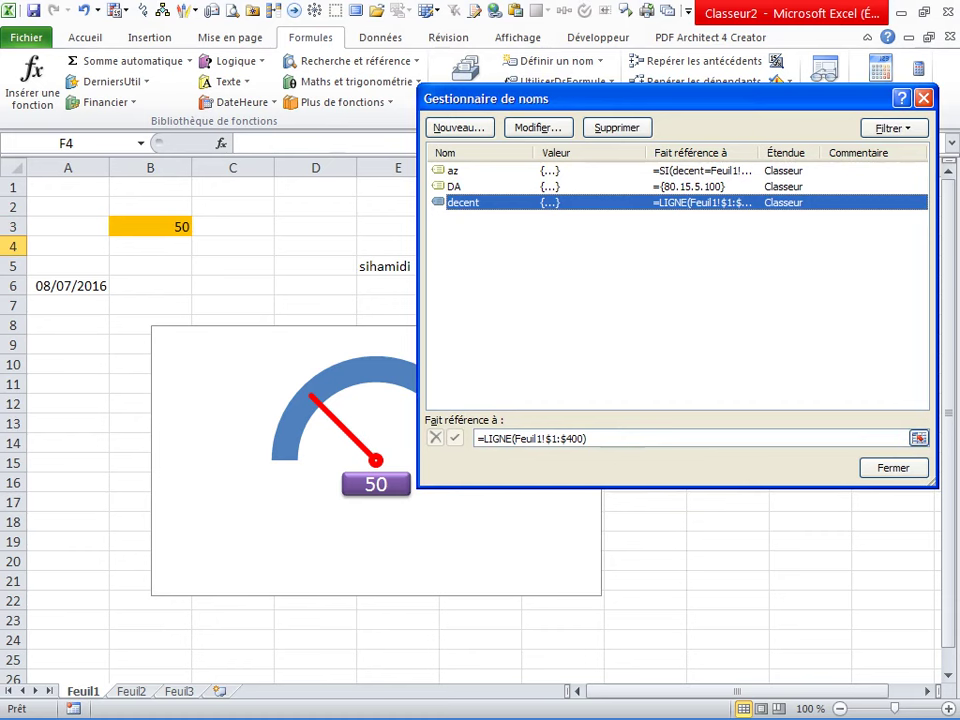
pyautogui.click(893, 467)
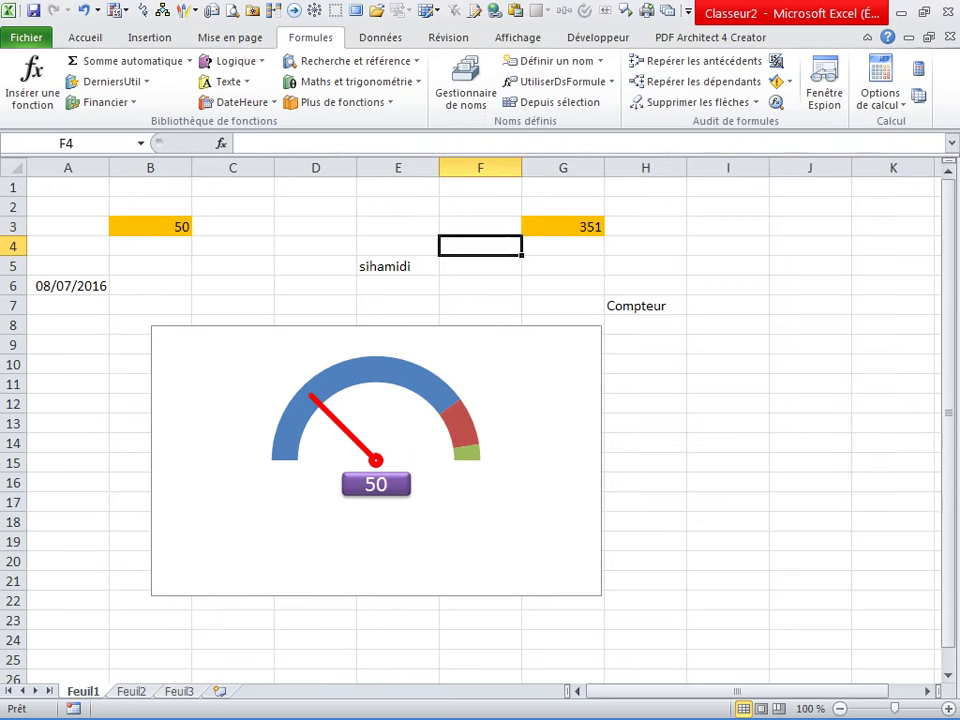
pyautogui.click(150, 226)
pyautogui.click(563, 226)
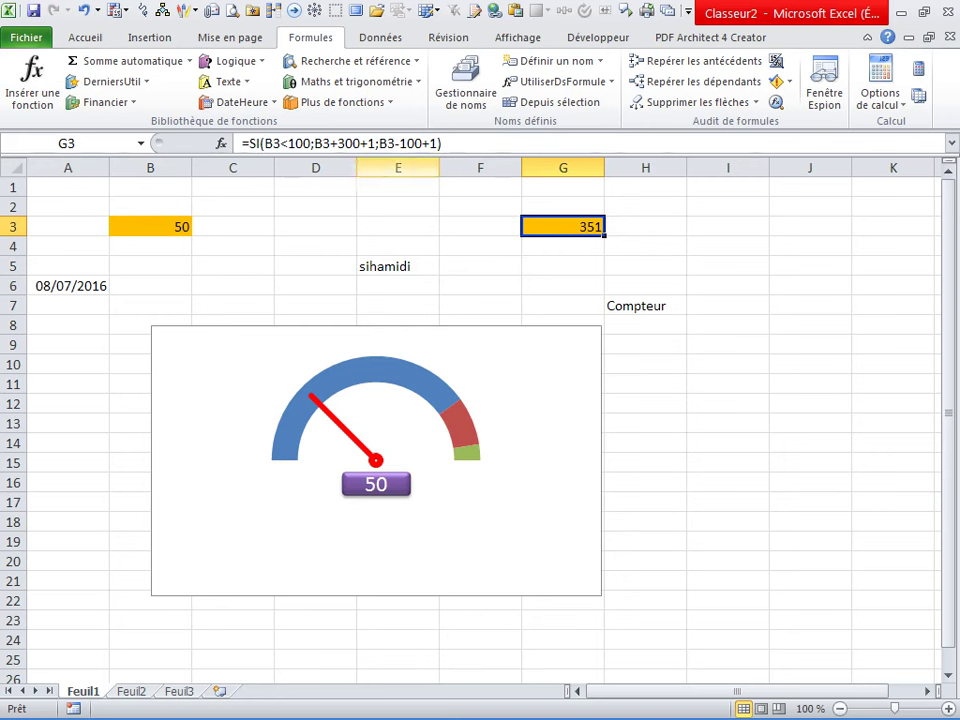
pyautogui.click(315, 187)
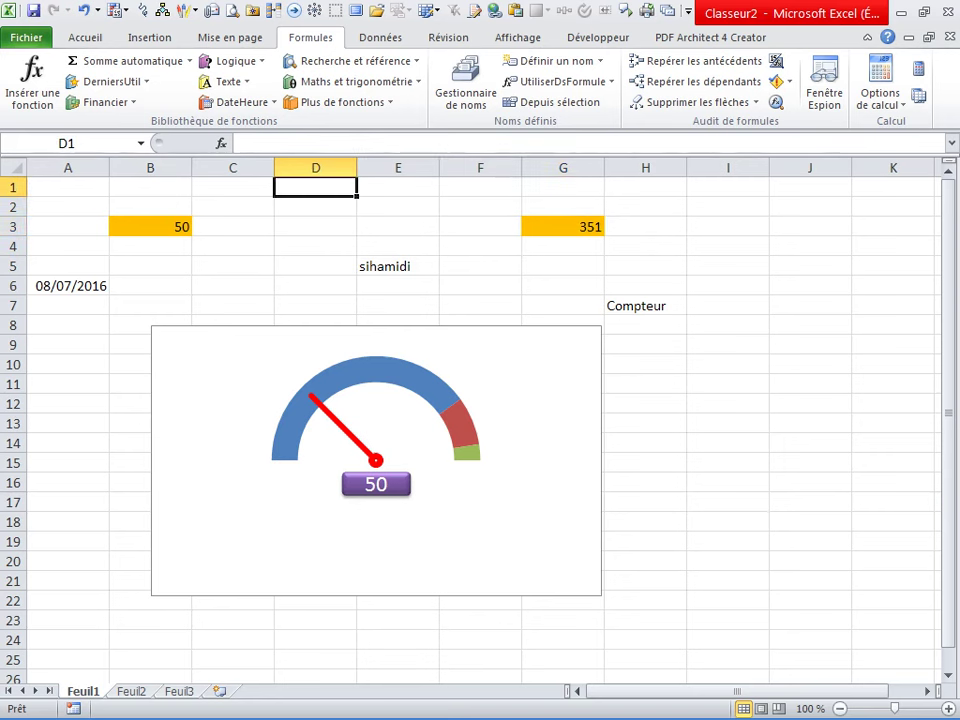
pyautogui.click(397, 265)
pyautogui.click(727, 461)
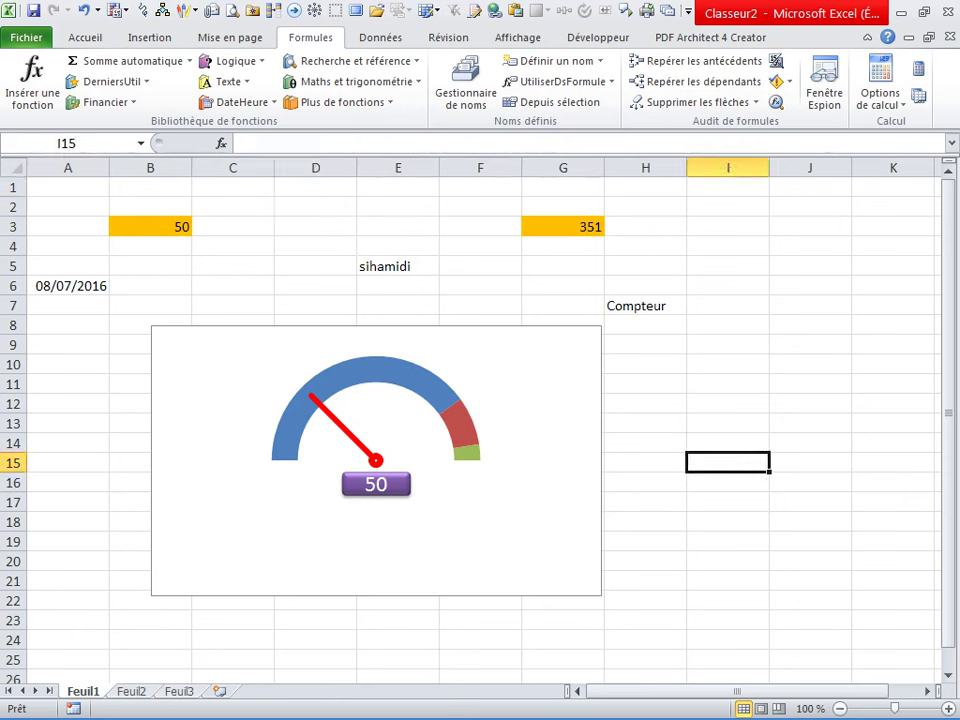